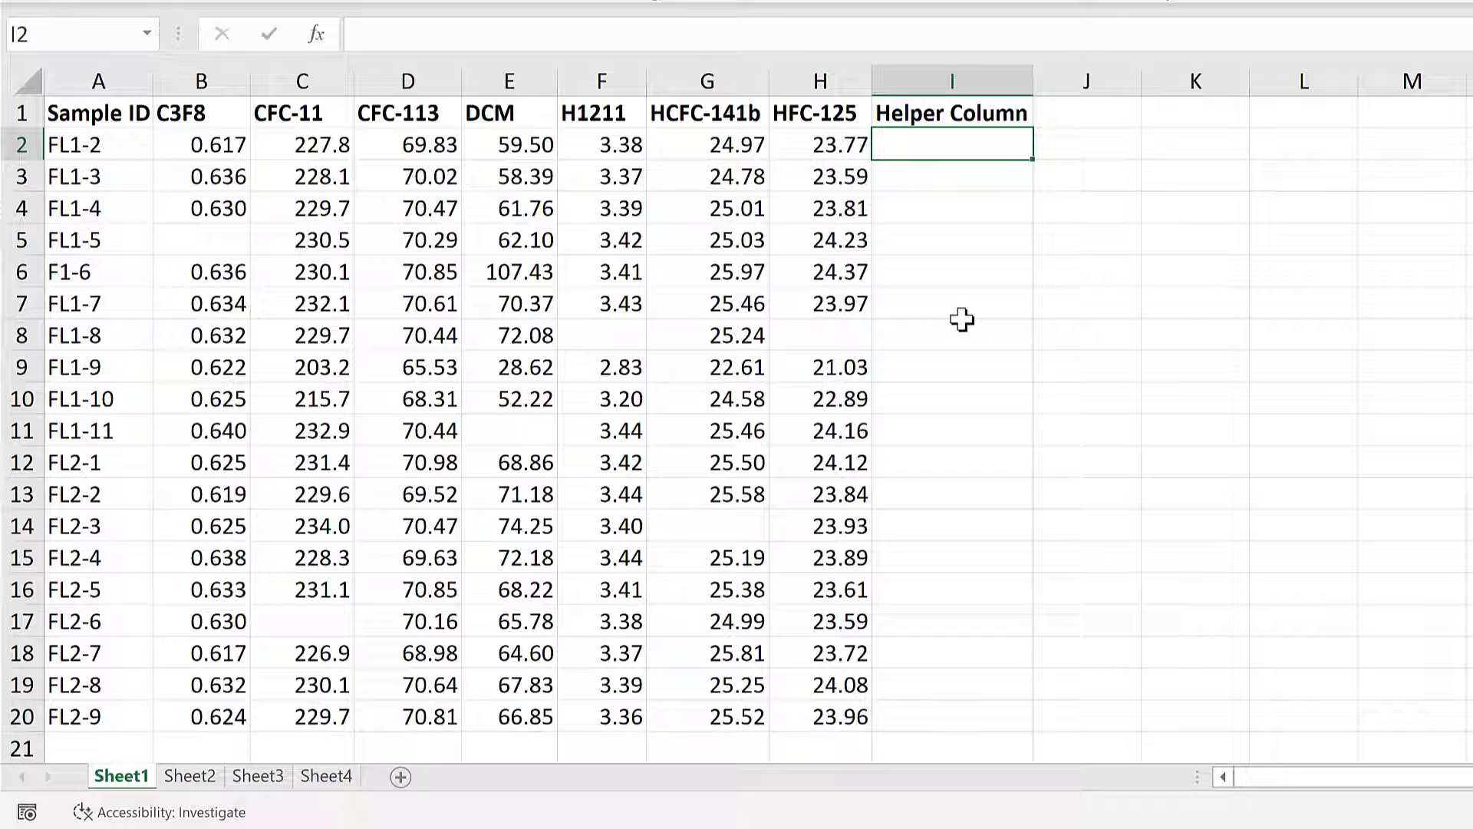
Enter =COUNTBLANK(B2:H2) in I2 and fill it down through I20.
type("=countb")
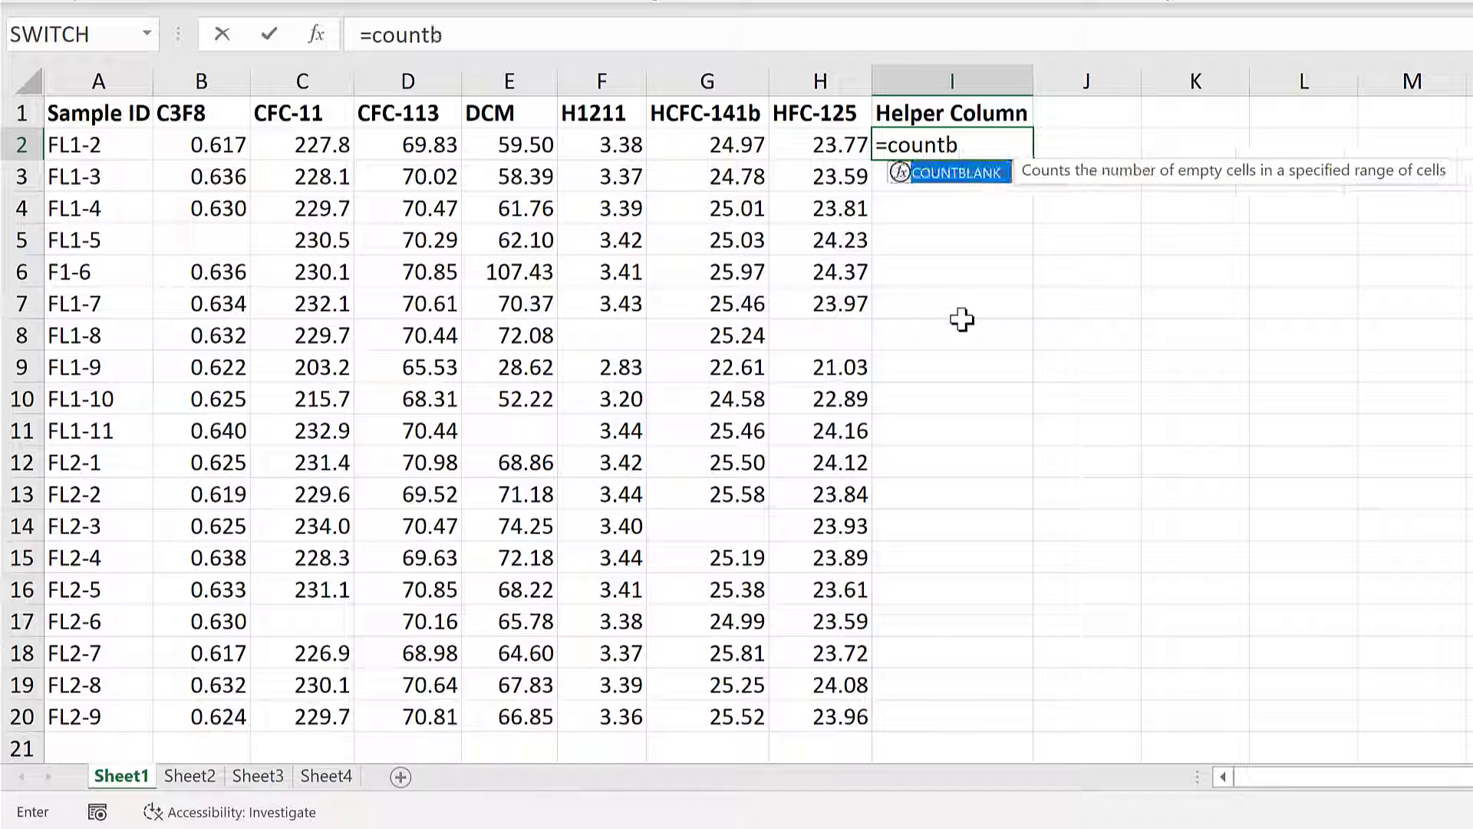
key("Tab")
left_click(213, 142)
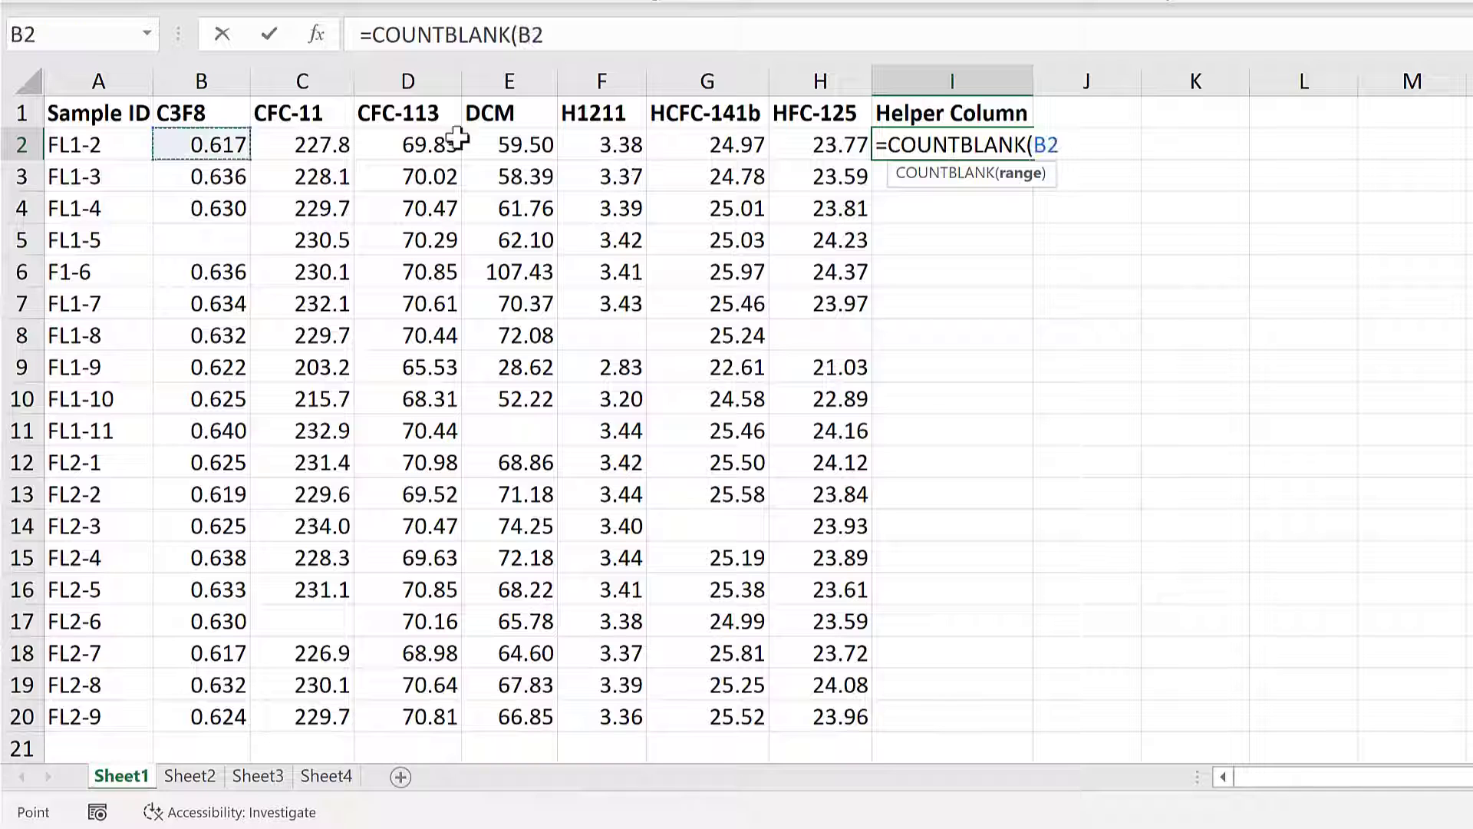
left_click_drag(504, 135, 833, 147)
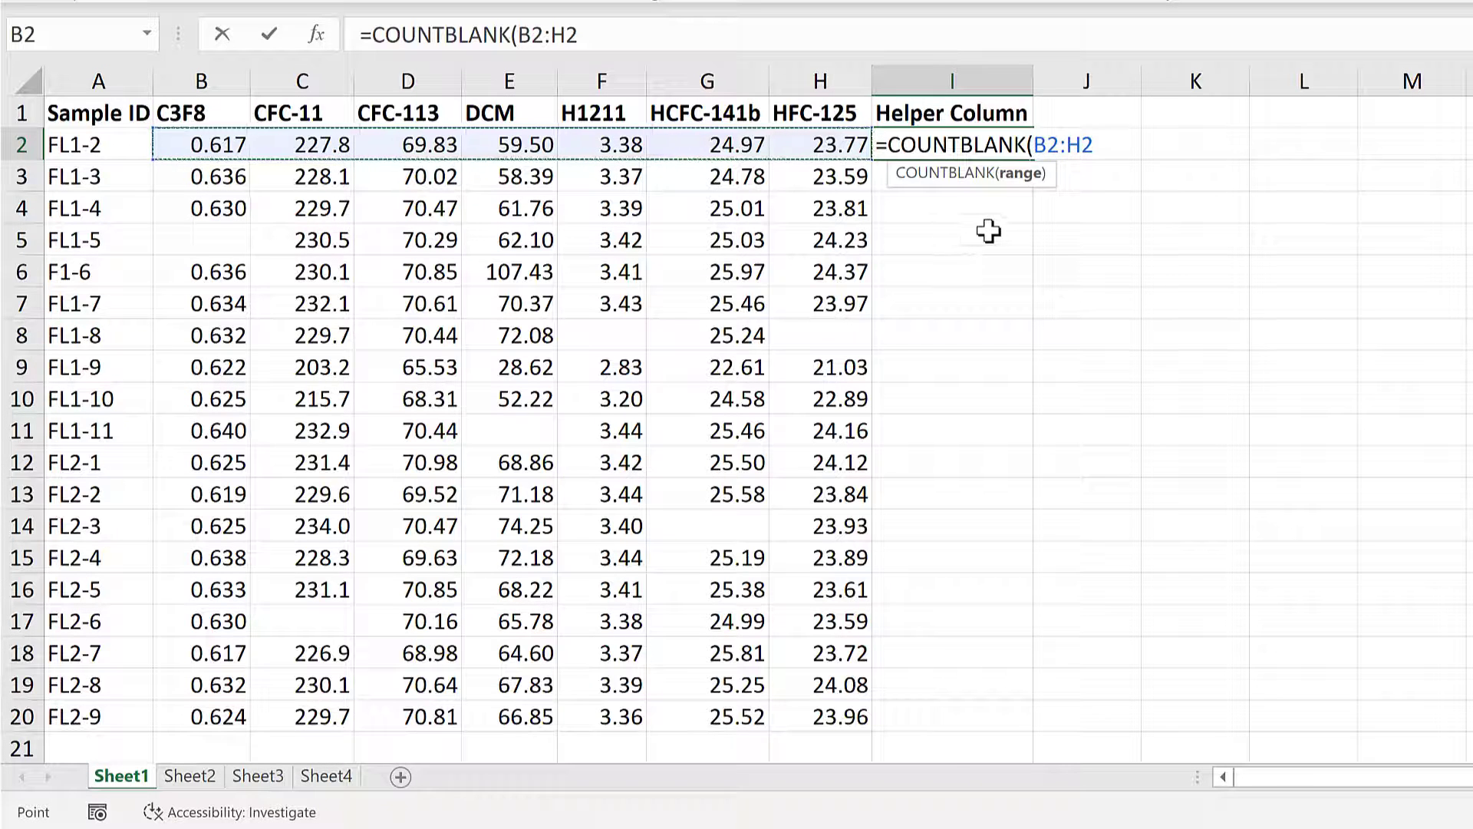
key("Return")
left_click(980, 142)
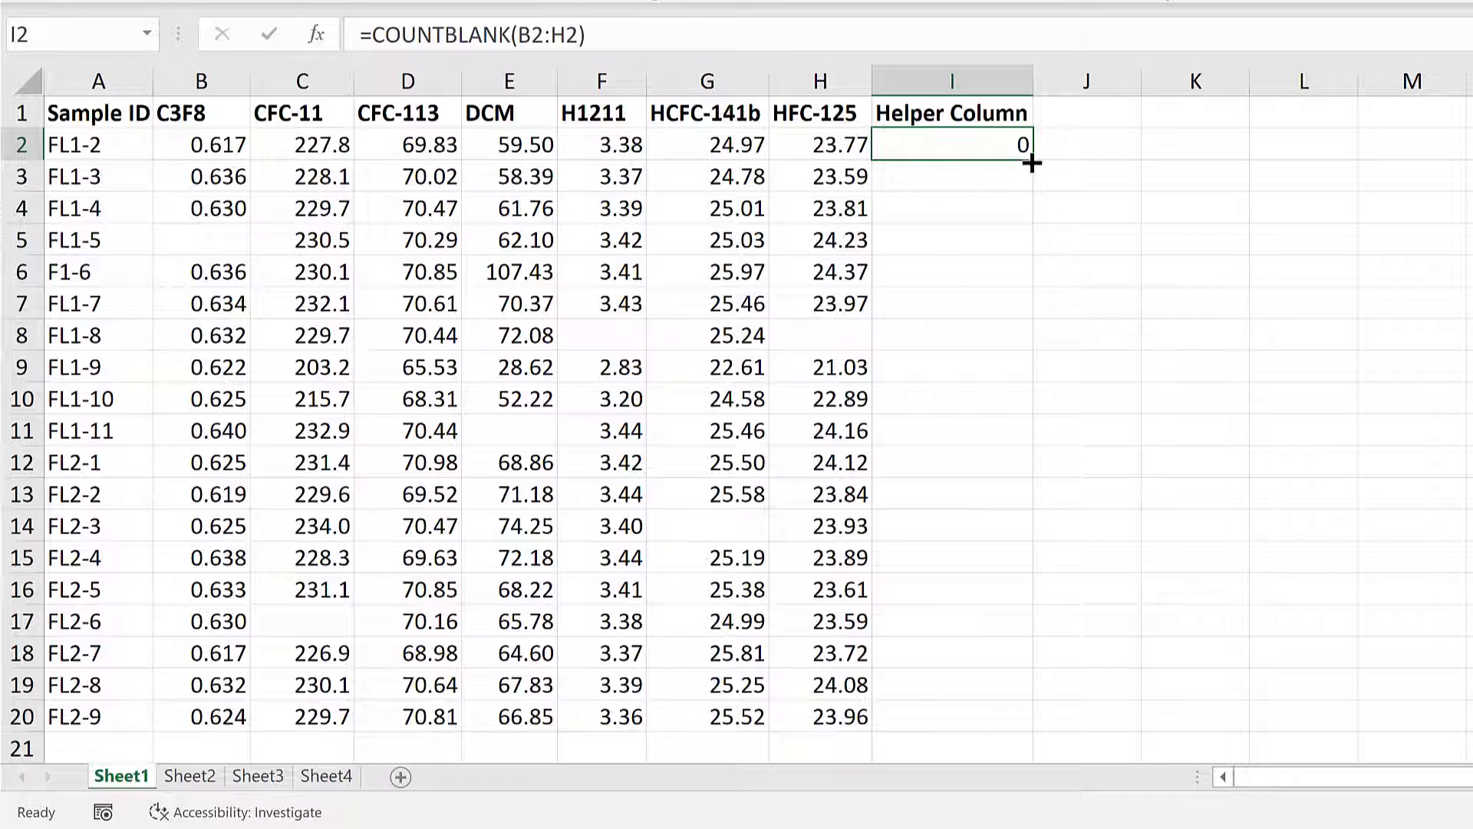
double_click(1032, 163)
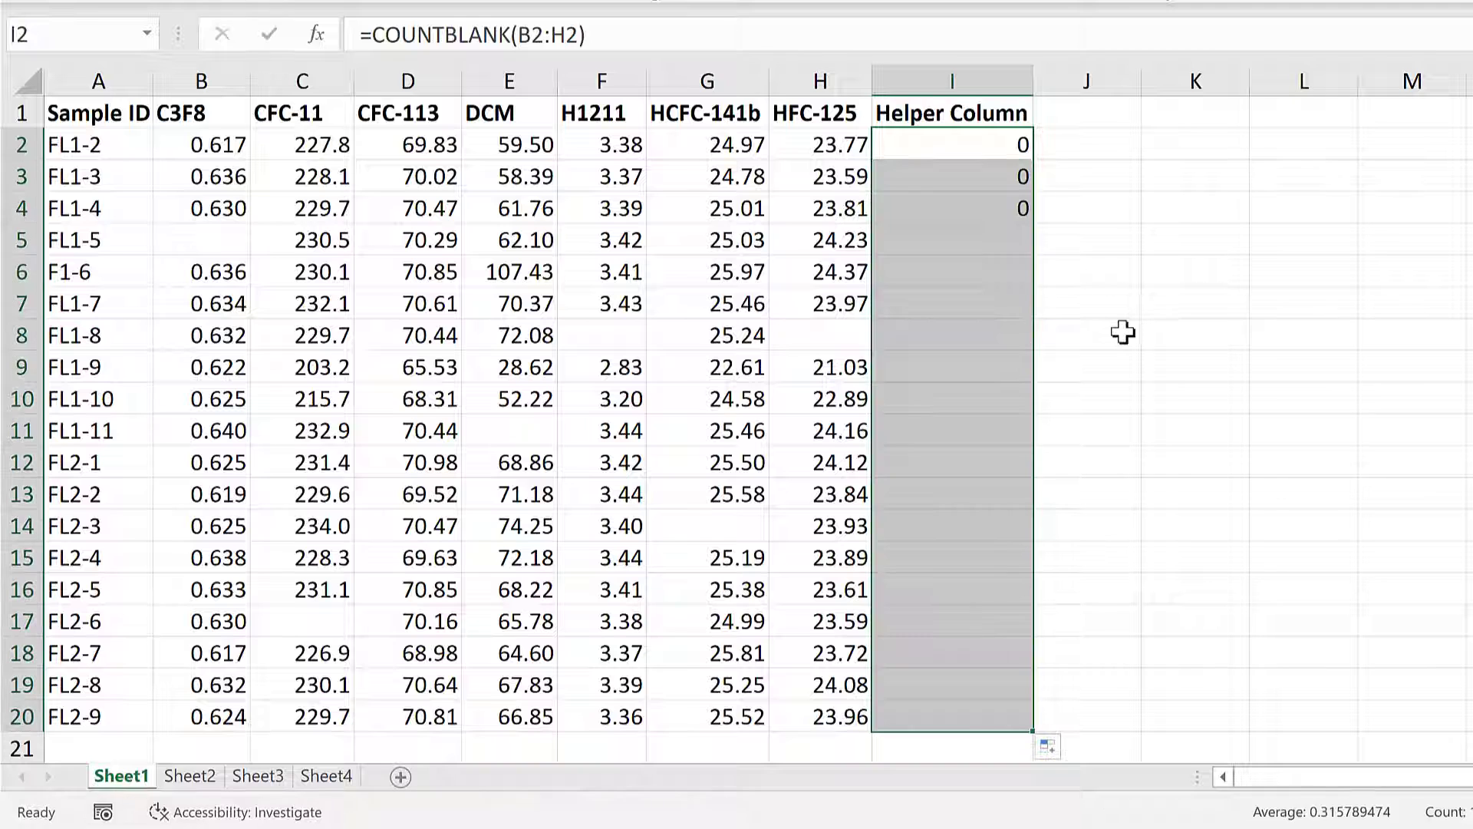
left_click(1090, 268)
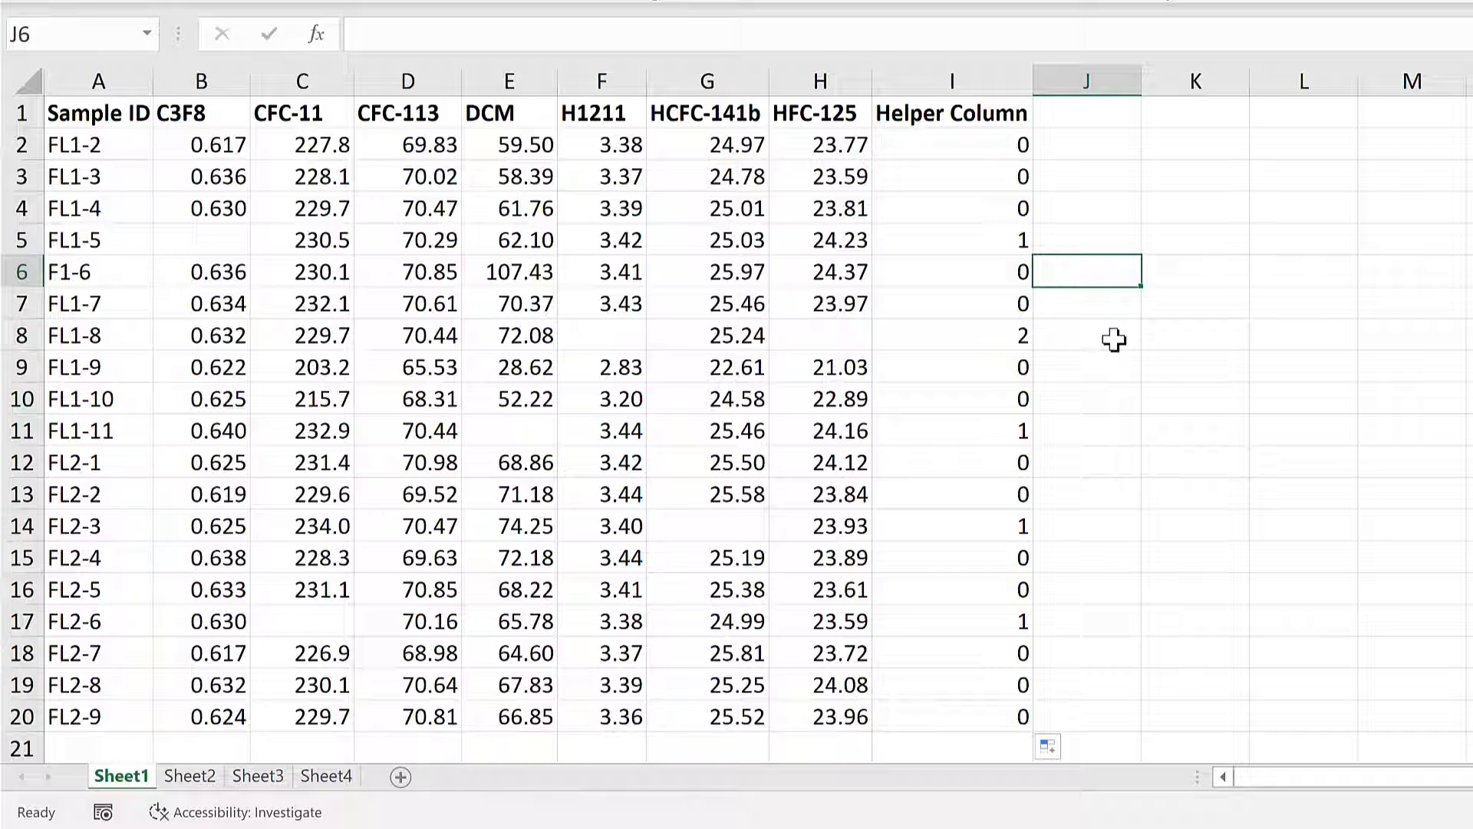
left_click(982, 150)
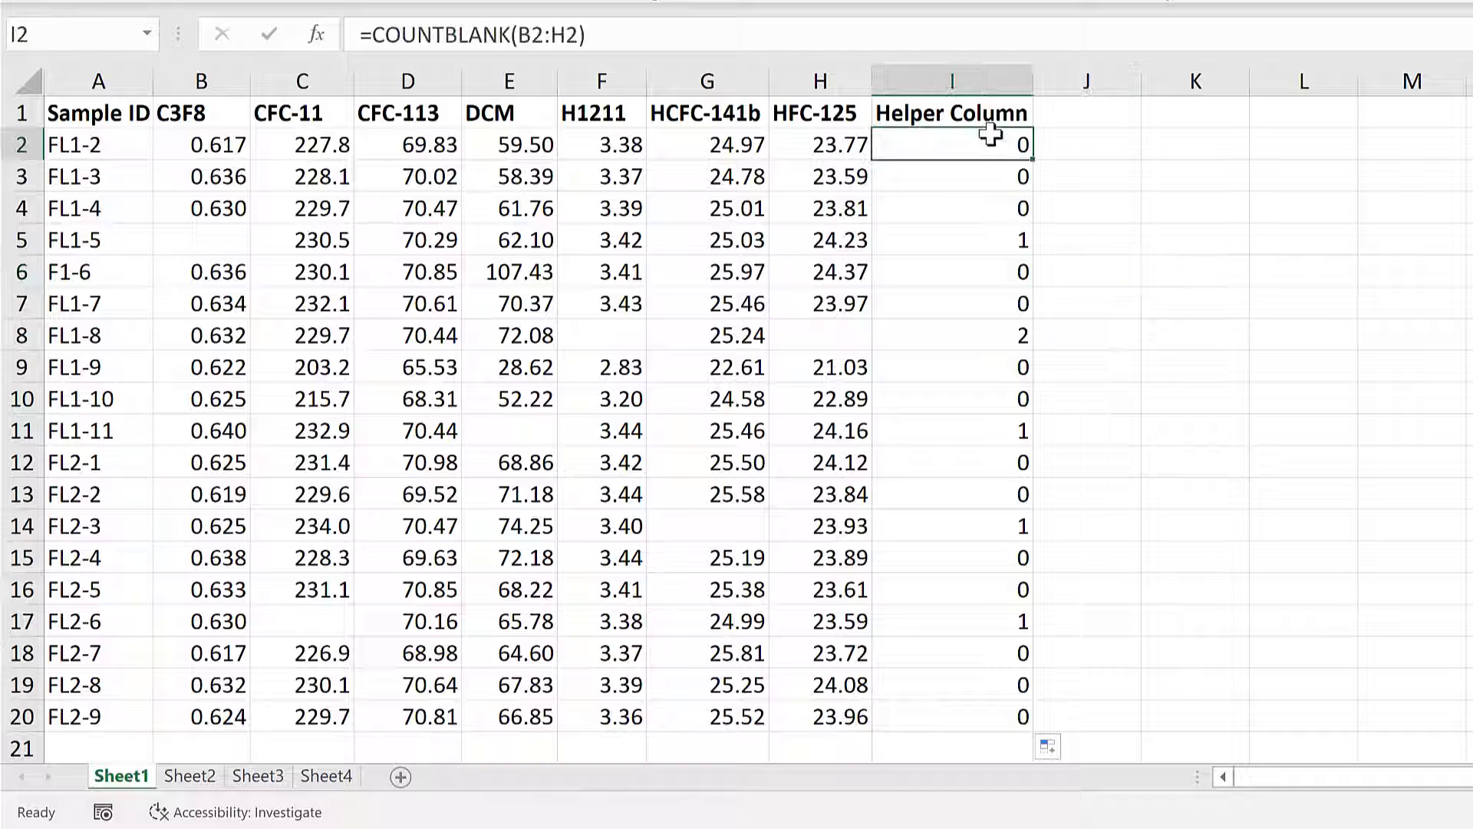
left_click(860, 35)
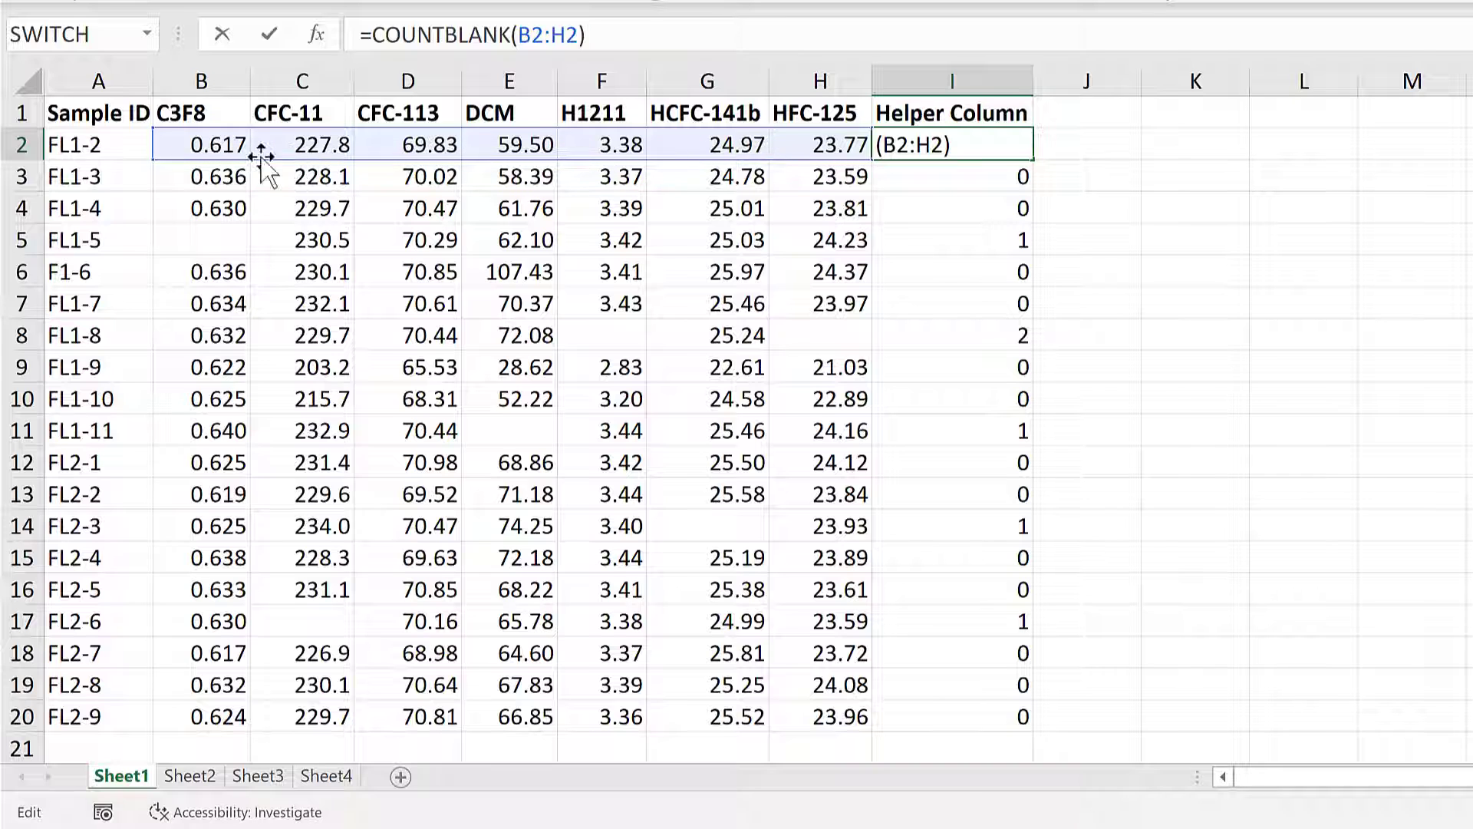
key("Return")
left_click(1025, 242)
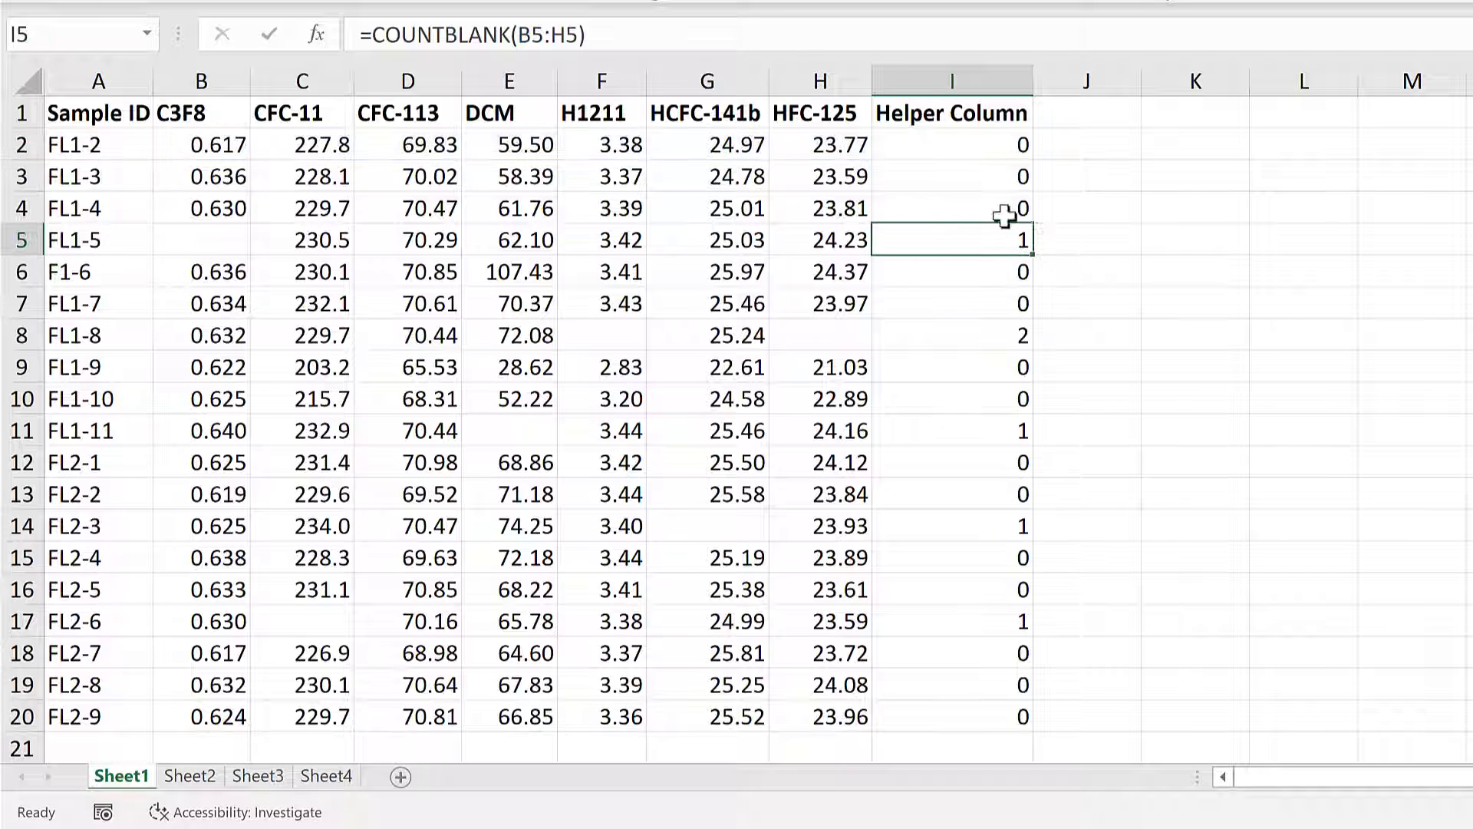
left_click(784, 34)
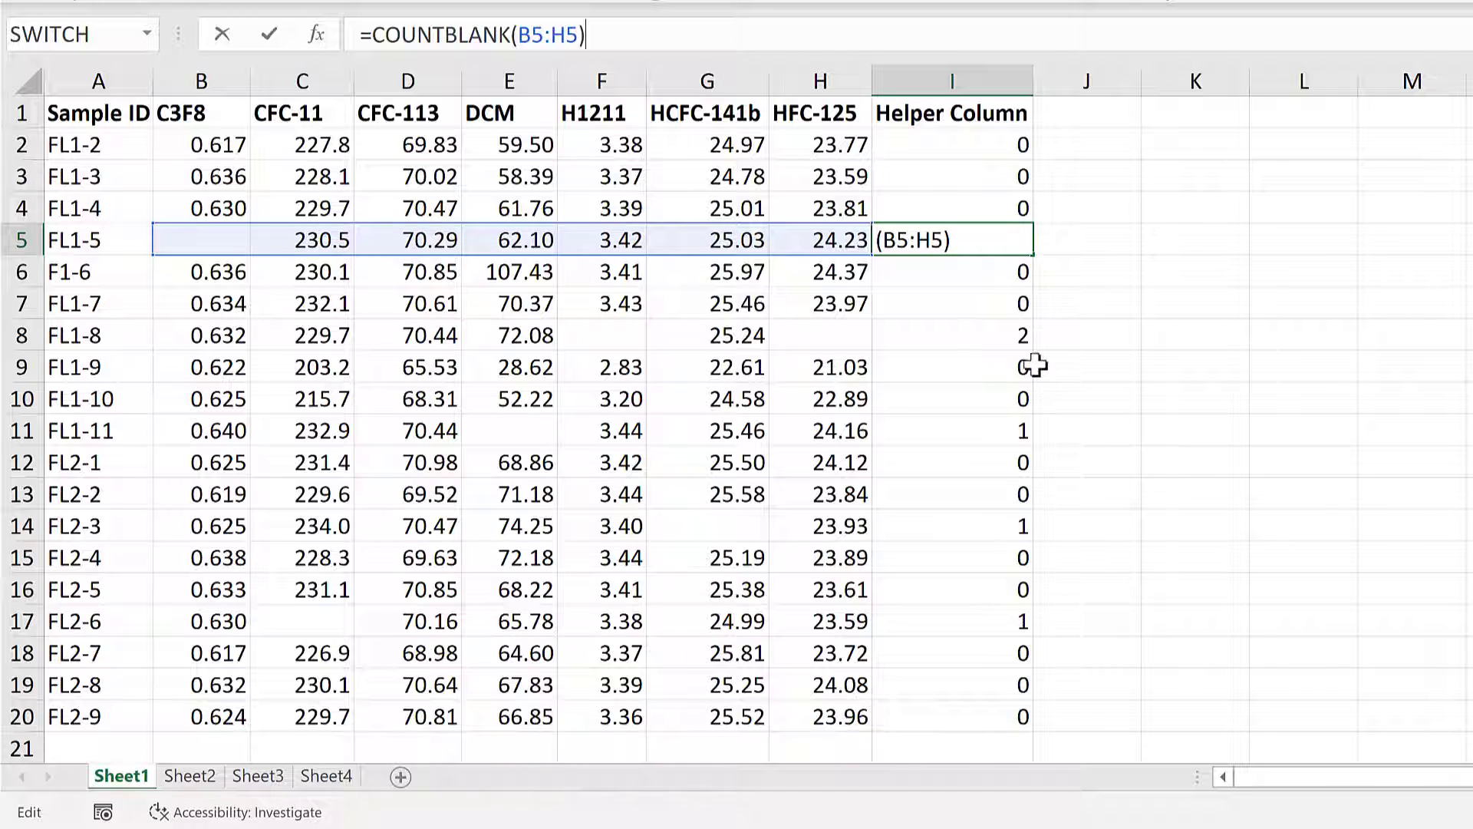
key("Return")
left_click(999, 324)
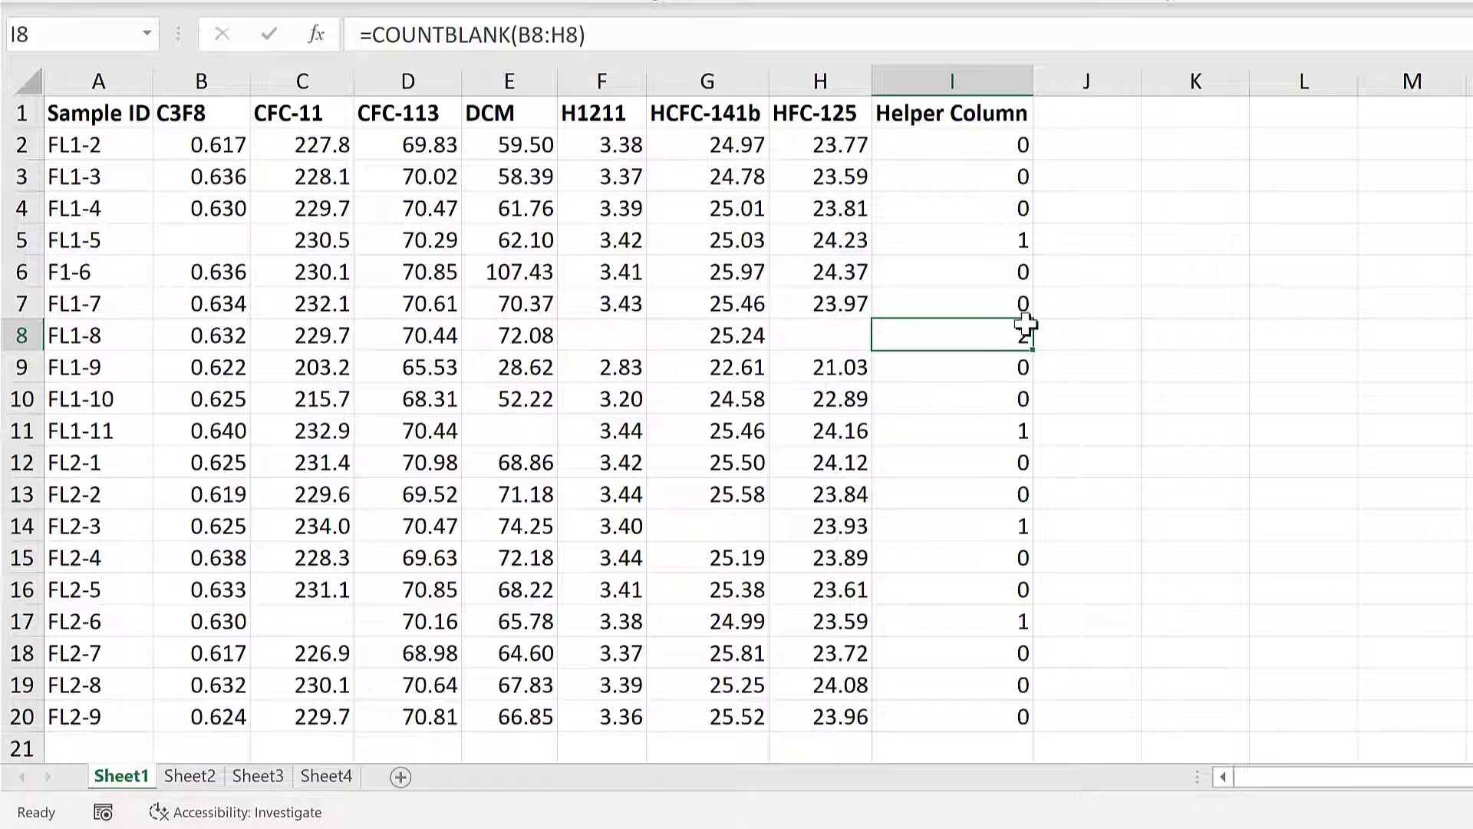
left_click(755, 37)
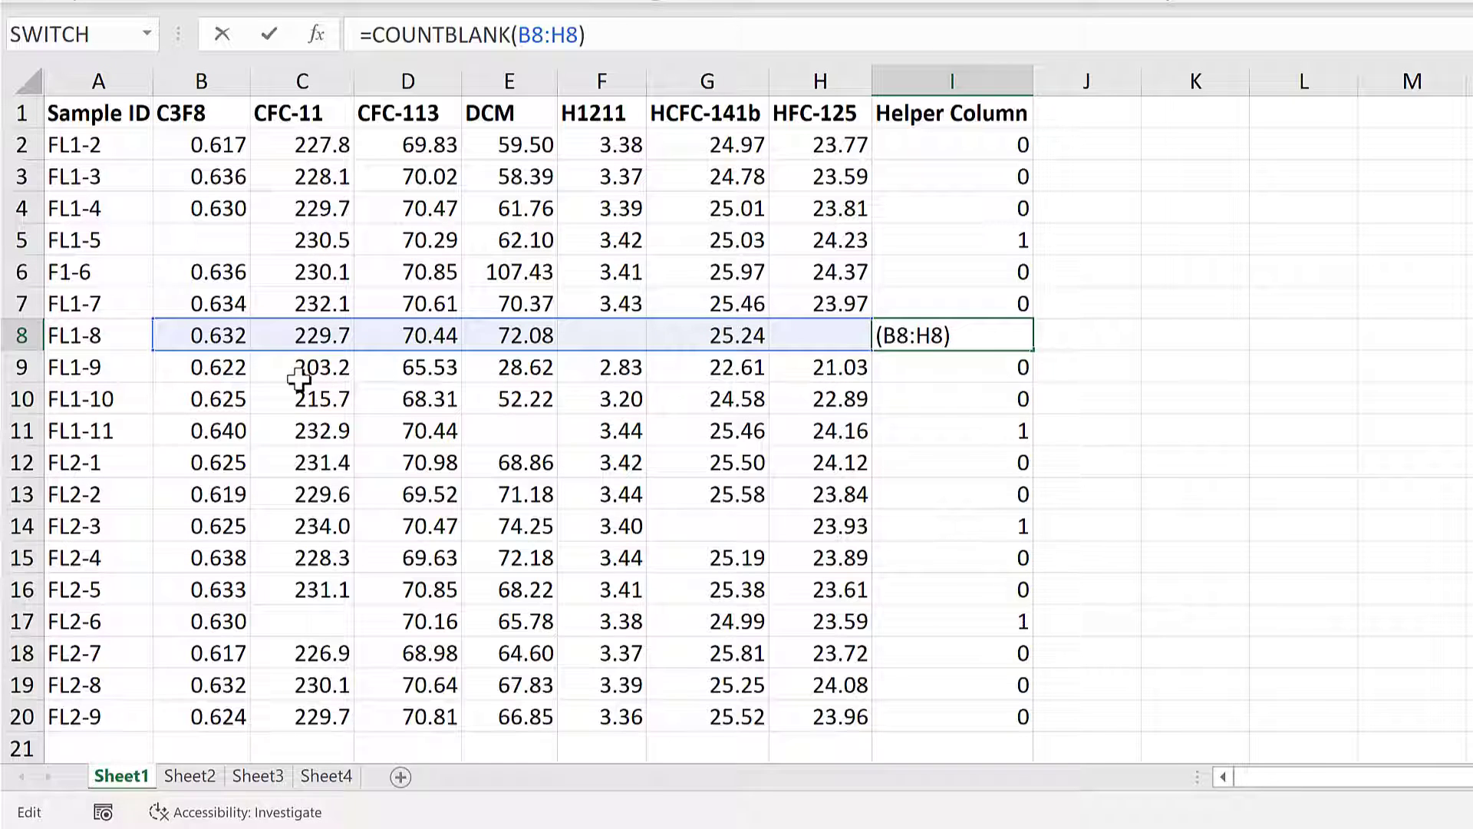
key("Return")
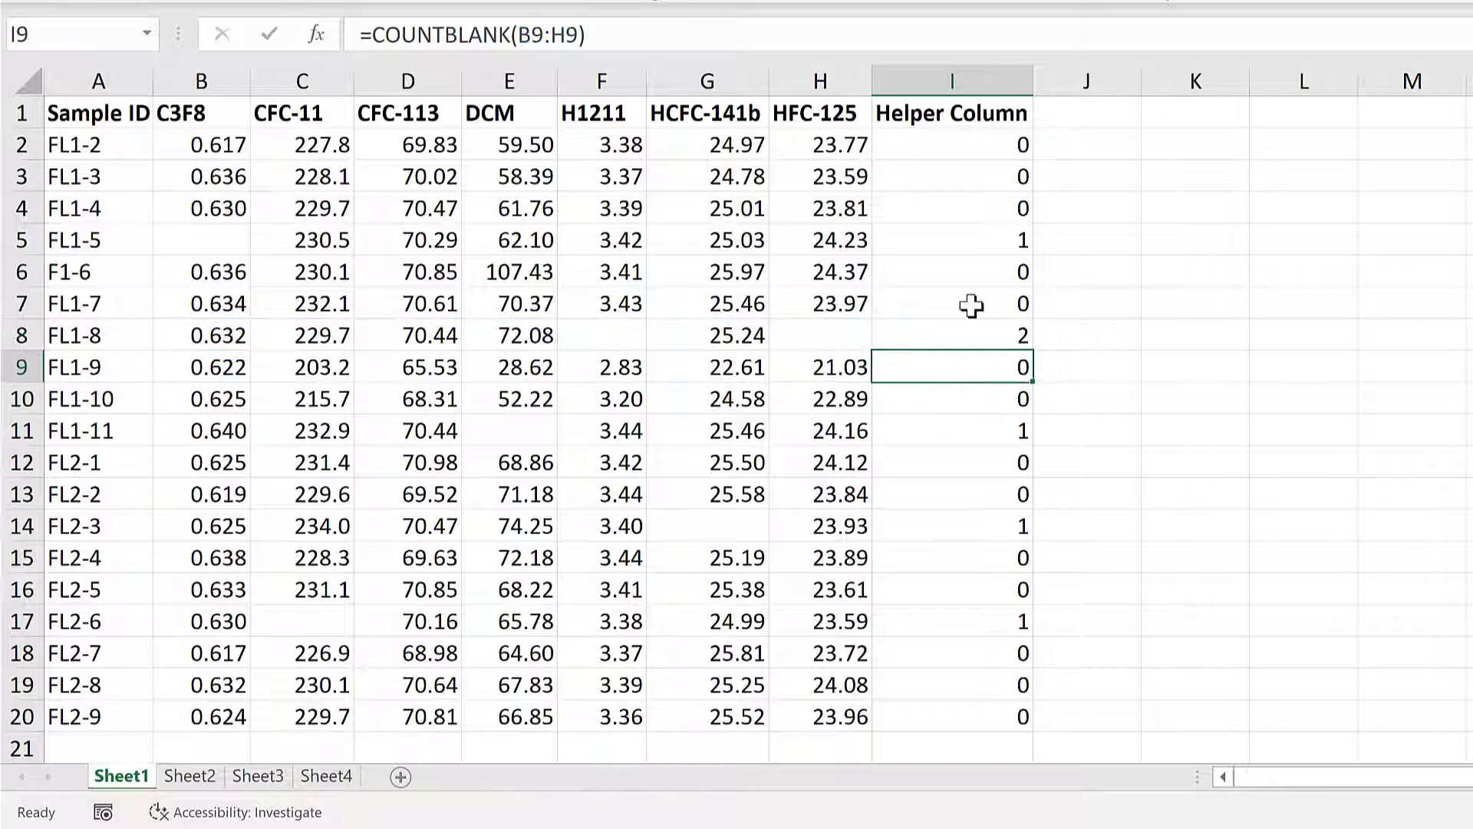
left_click(970, 304)
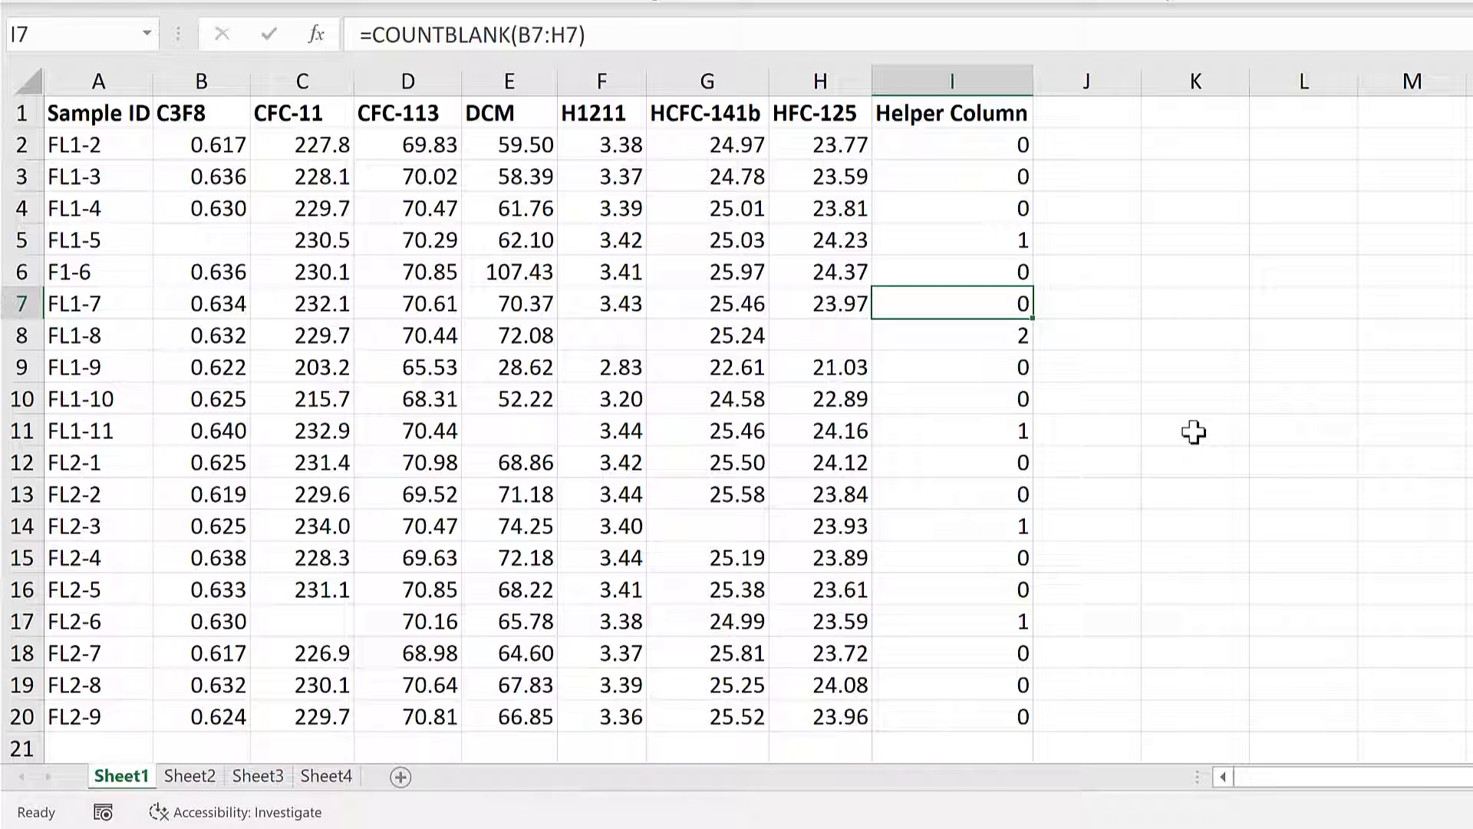
Turn on header filters and set the Helper Column filter to 0 only, leaving 14 rows.
key("ctrl+shift+l")
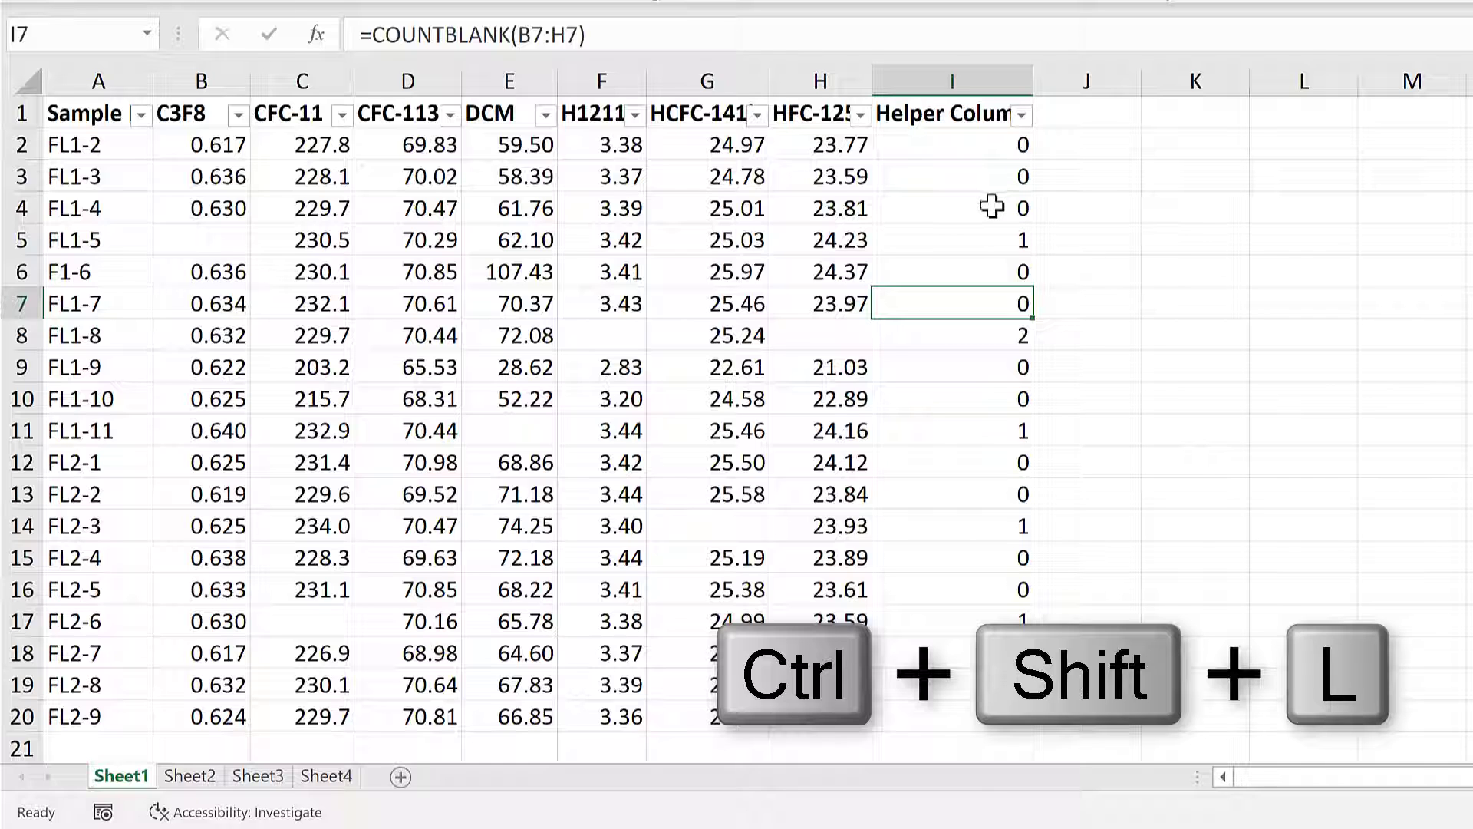
left_click(1022, 117)
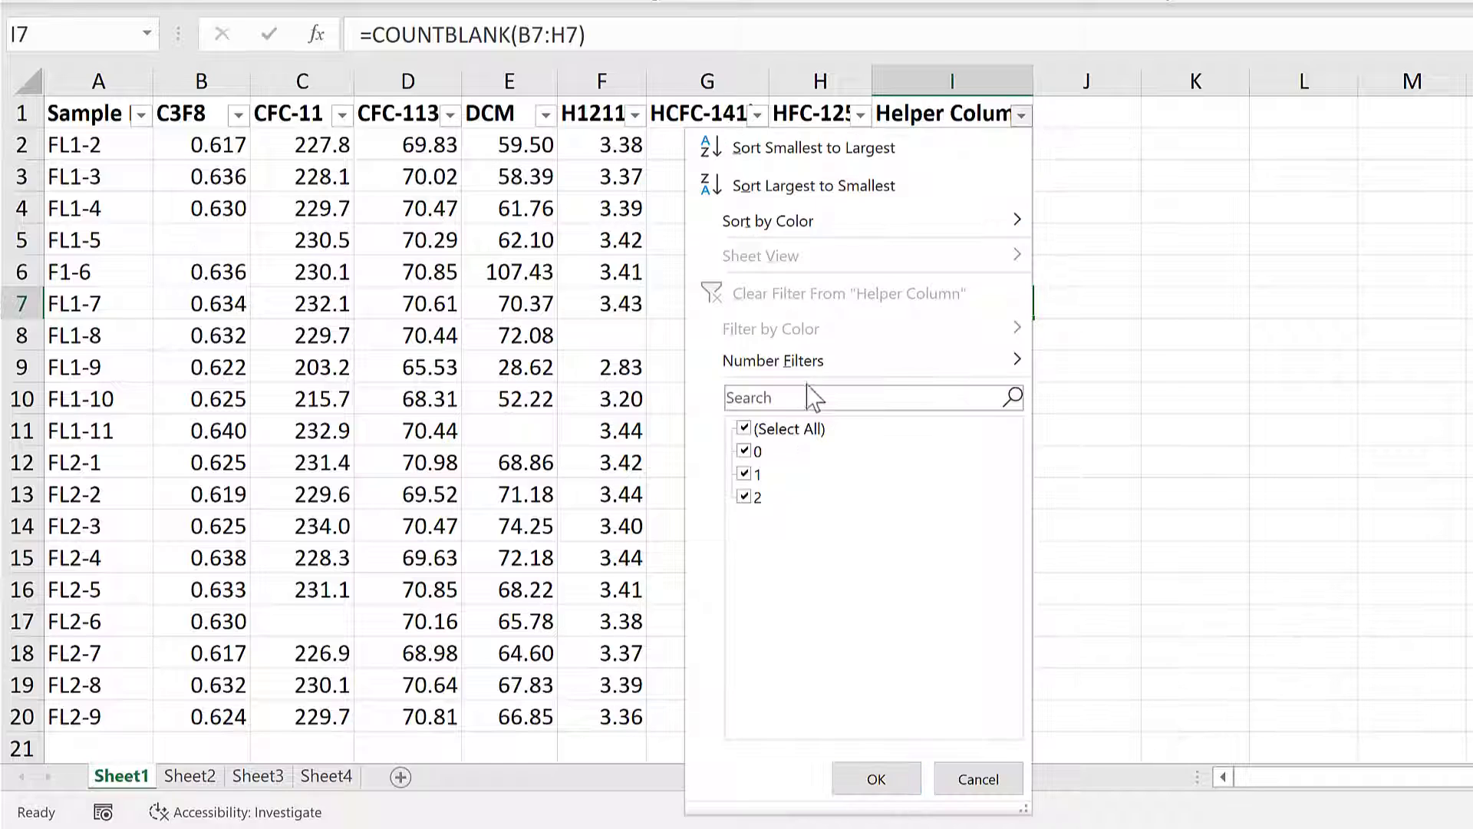
left_click(745, 429)
left_click(744, 452)
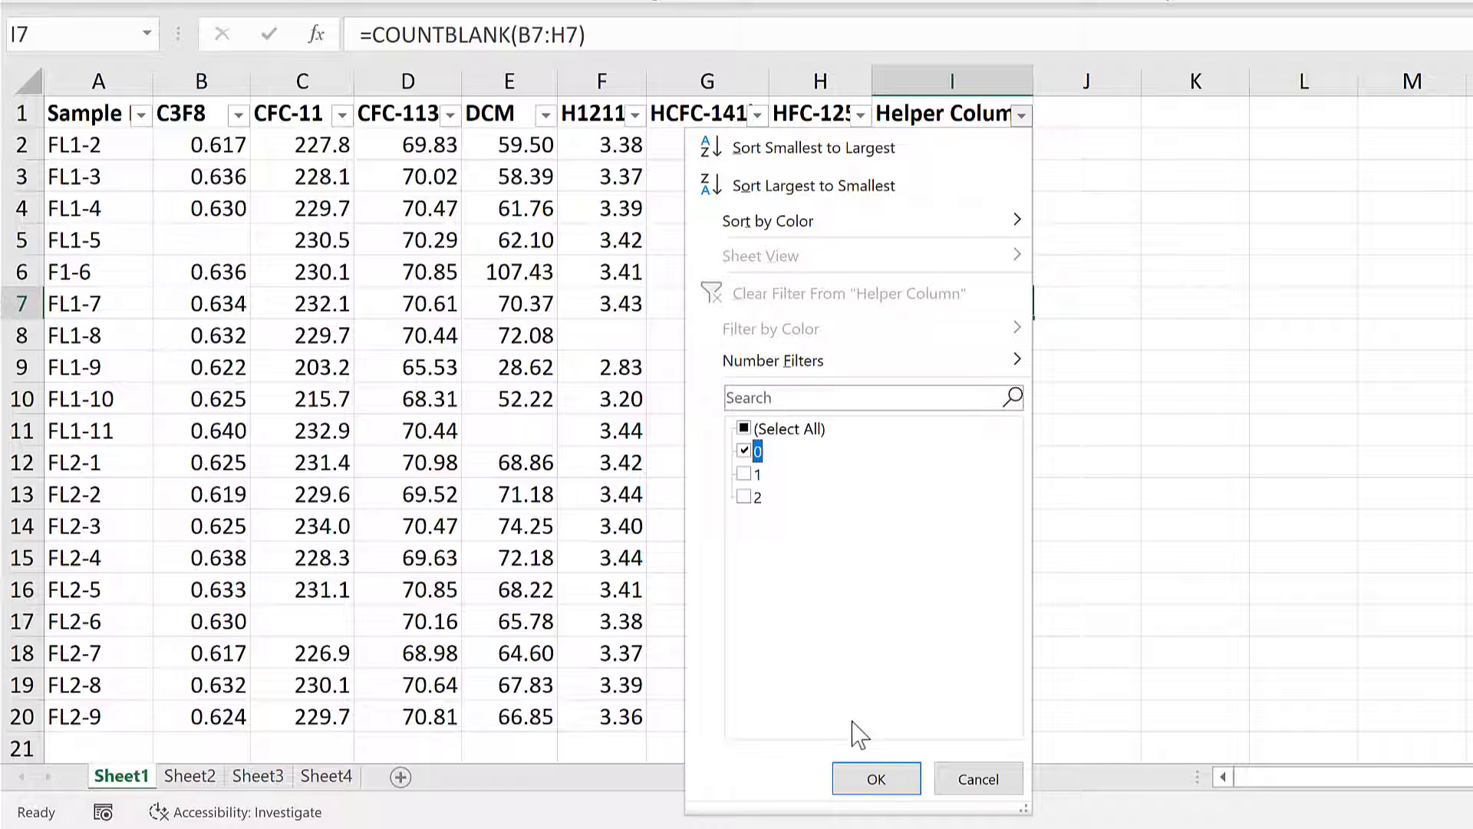
left_click(876, 779)
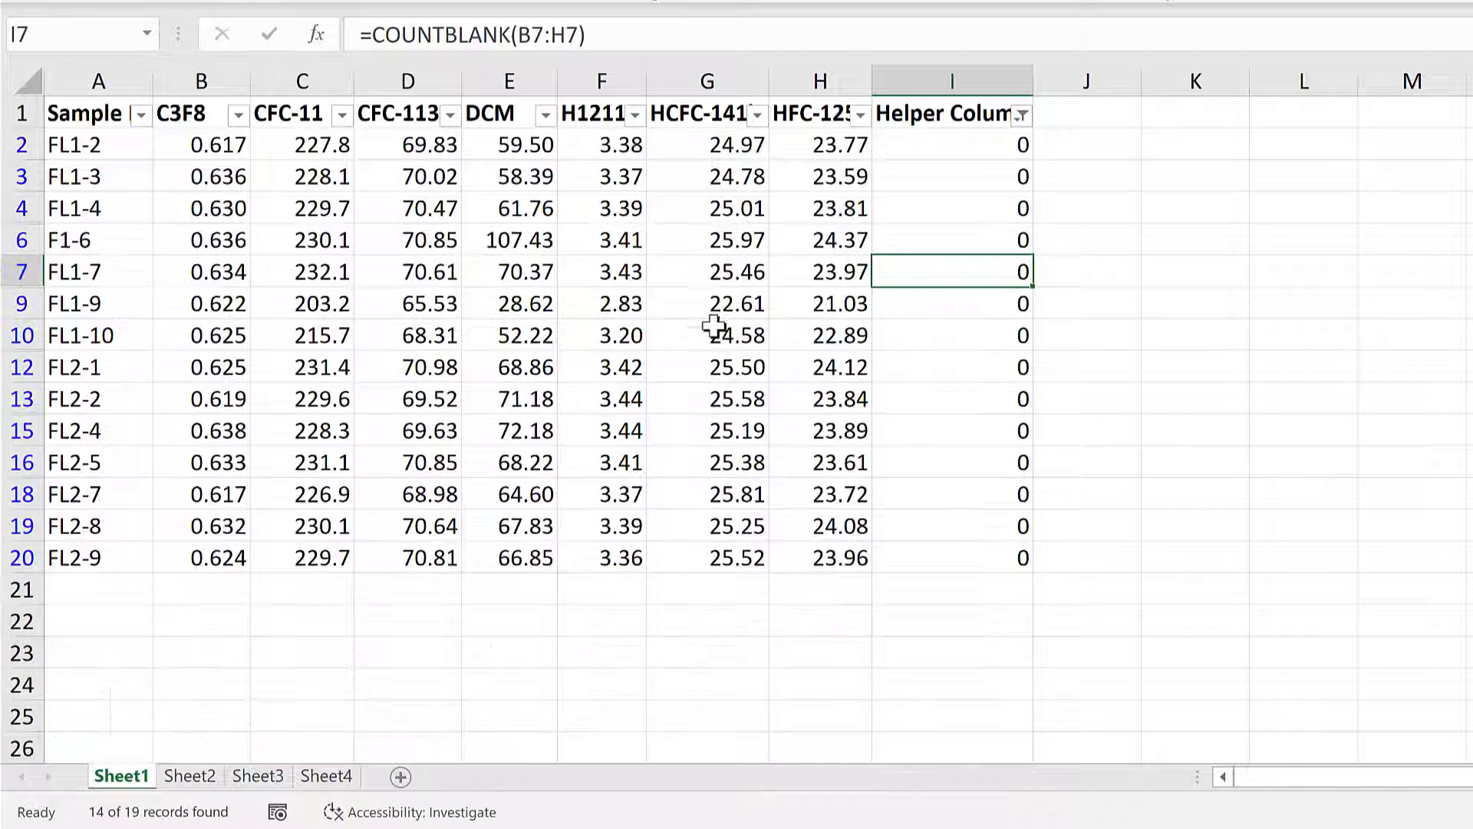
left_click(700, 311)
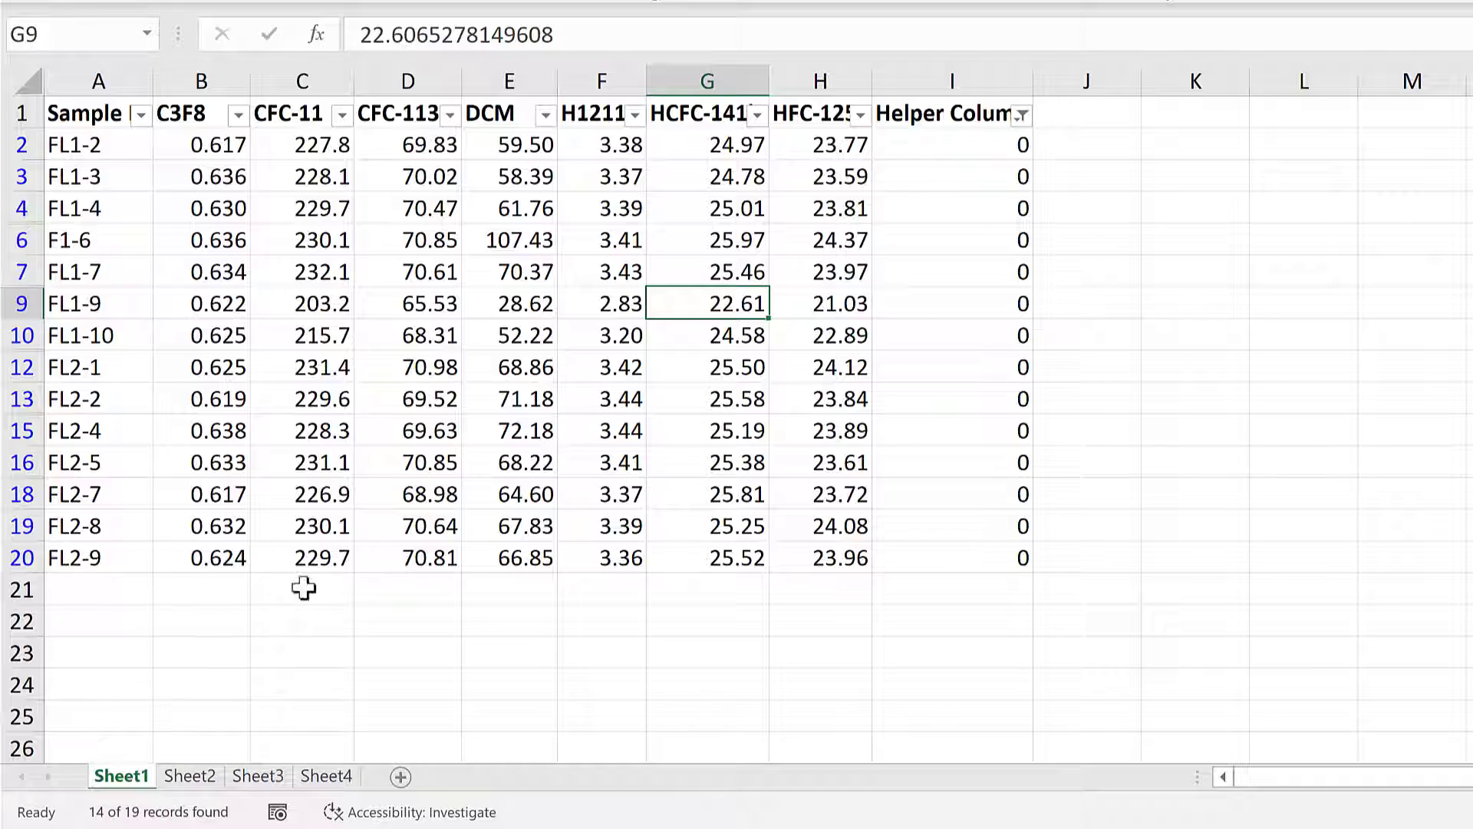
On Sheet2, select all blank data cells using Go To Special with Blanks.
left_click(194, 777)
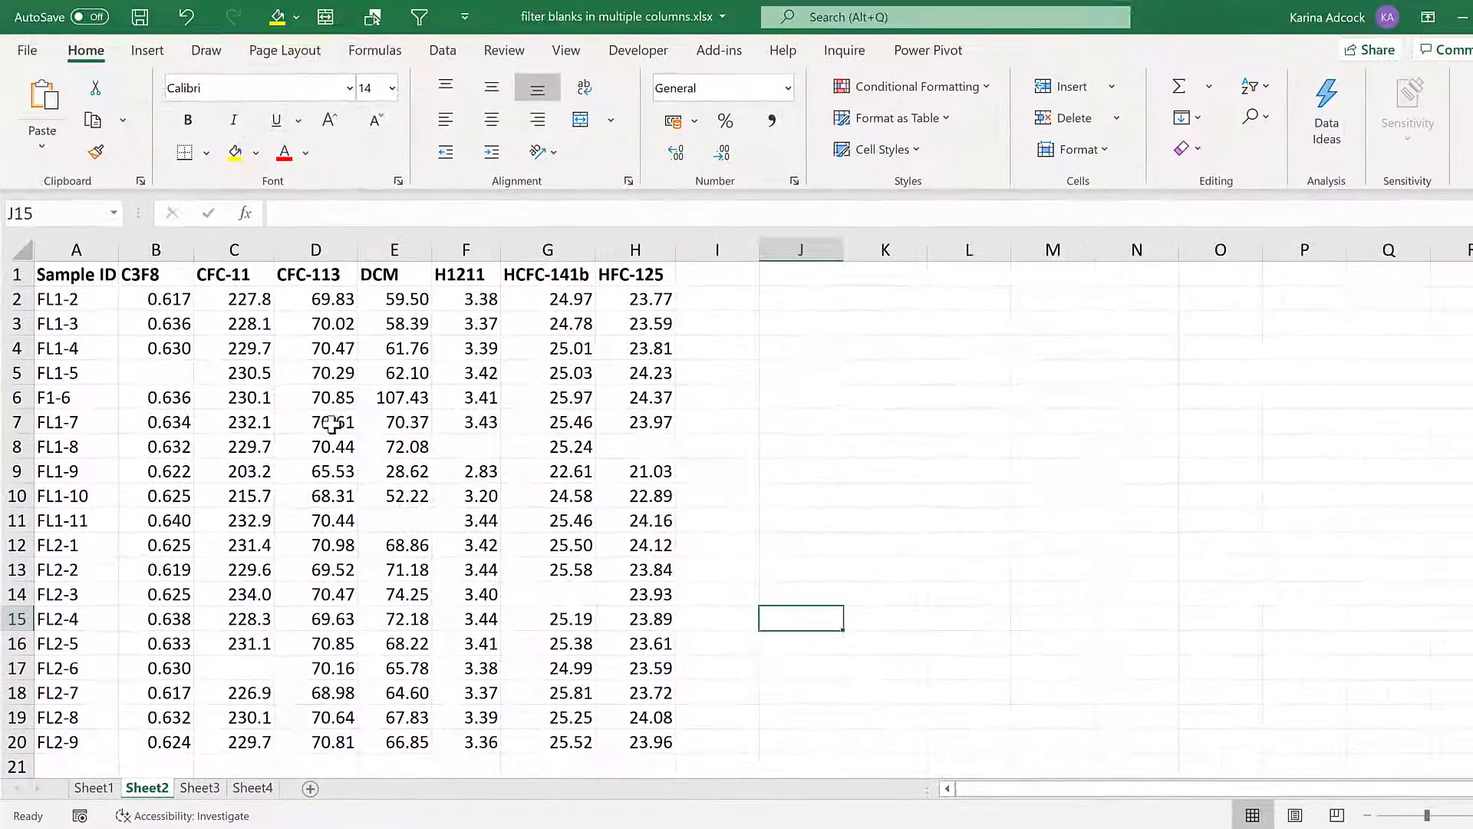
left_click(346, 395)
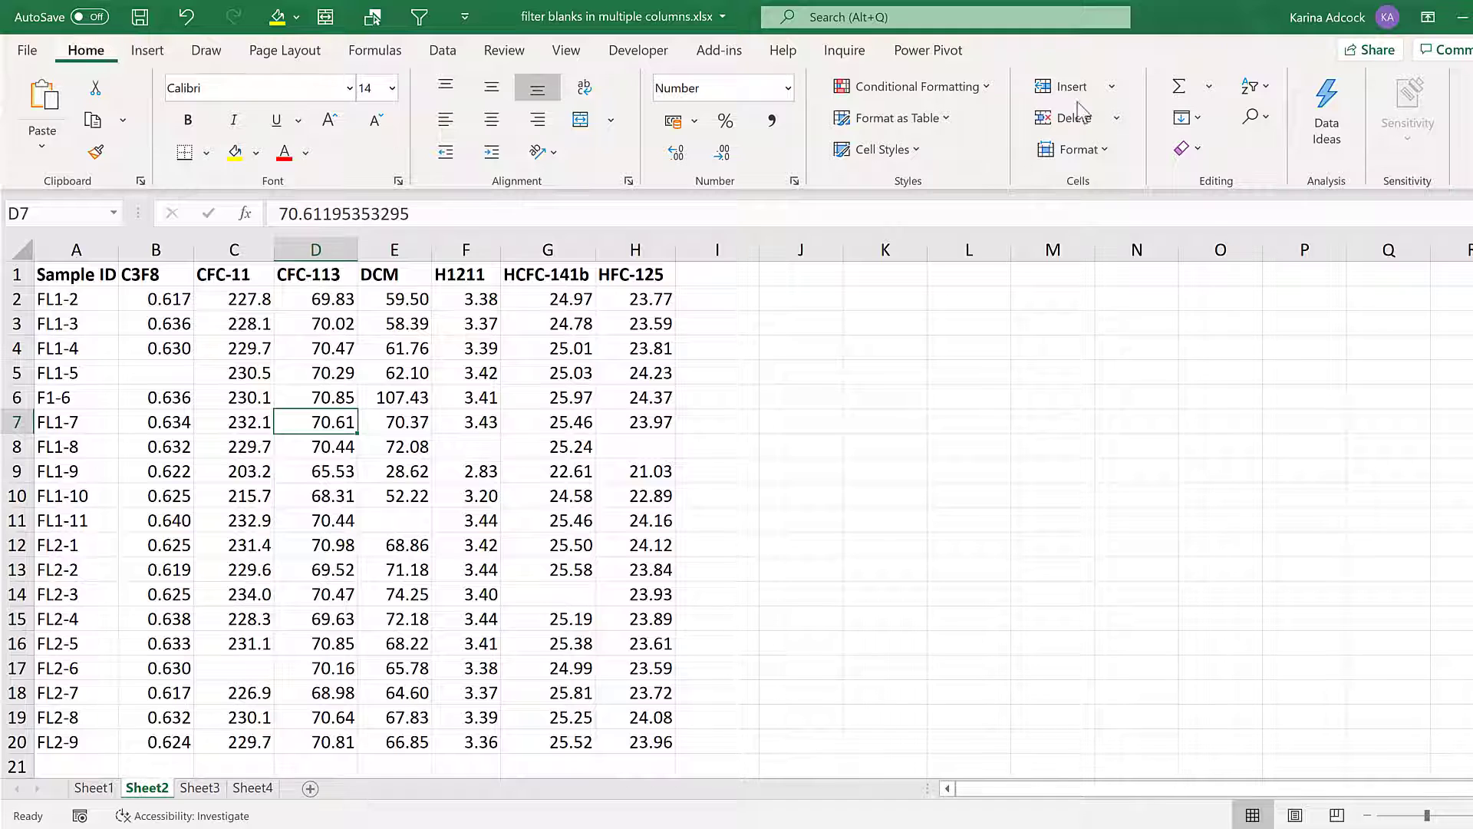
left_click(1257, 119)
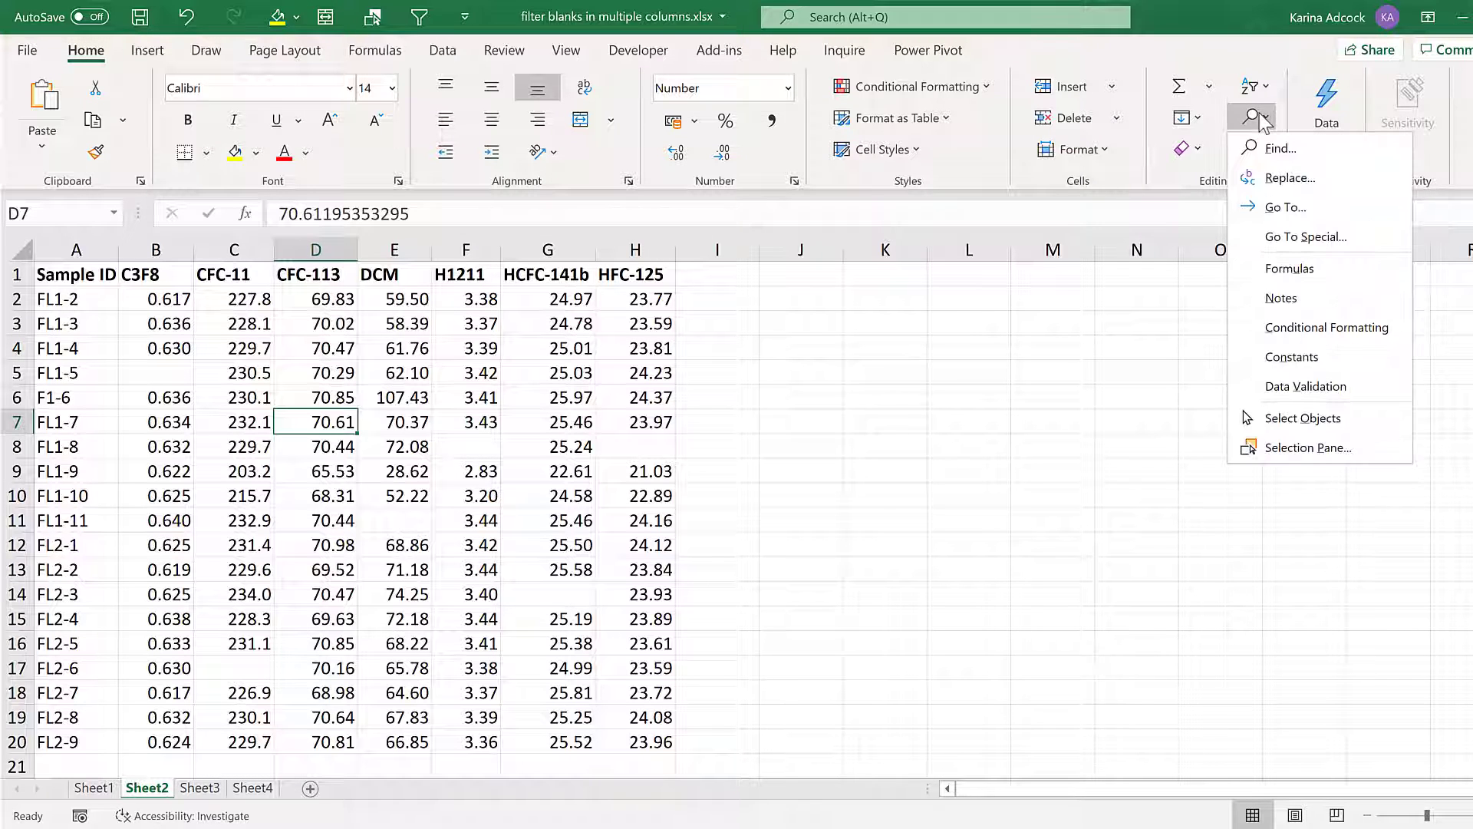
left_click(1355, 236)
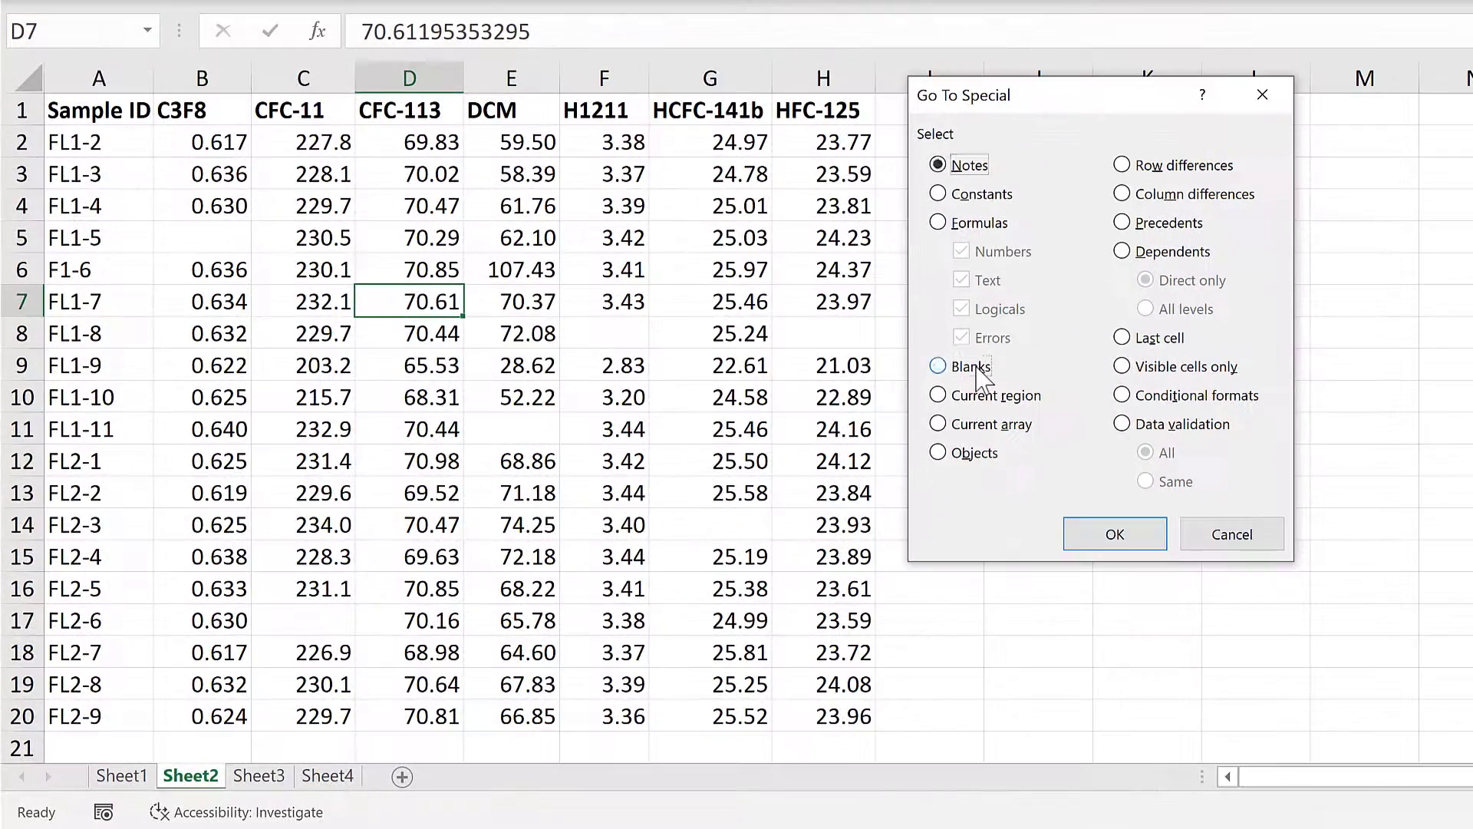
left_click(752, 472)
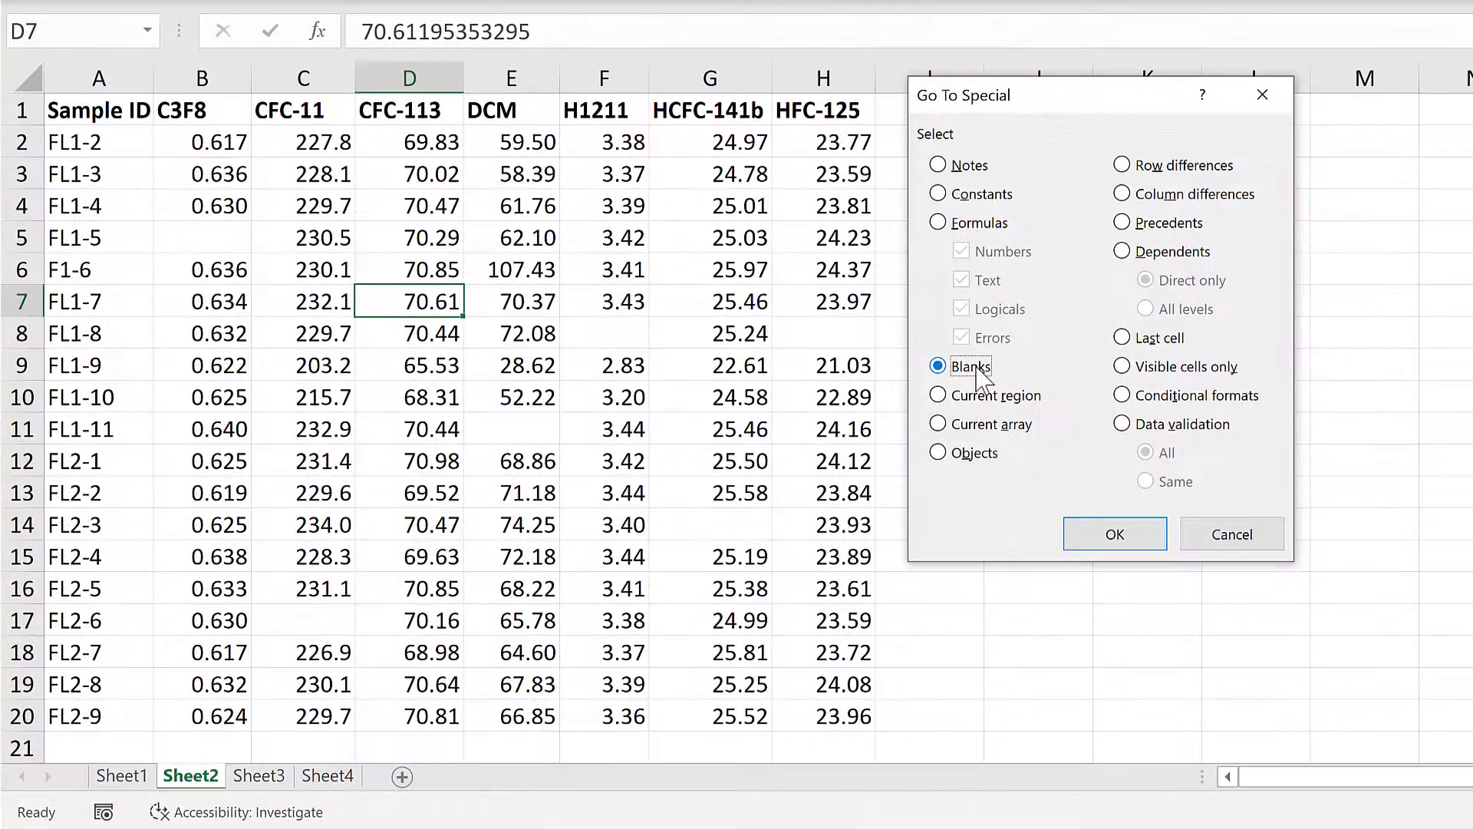
left_click(1098, 534)
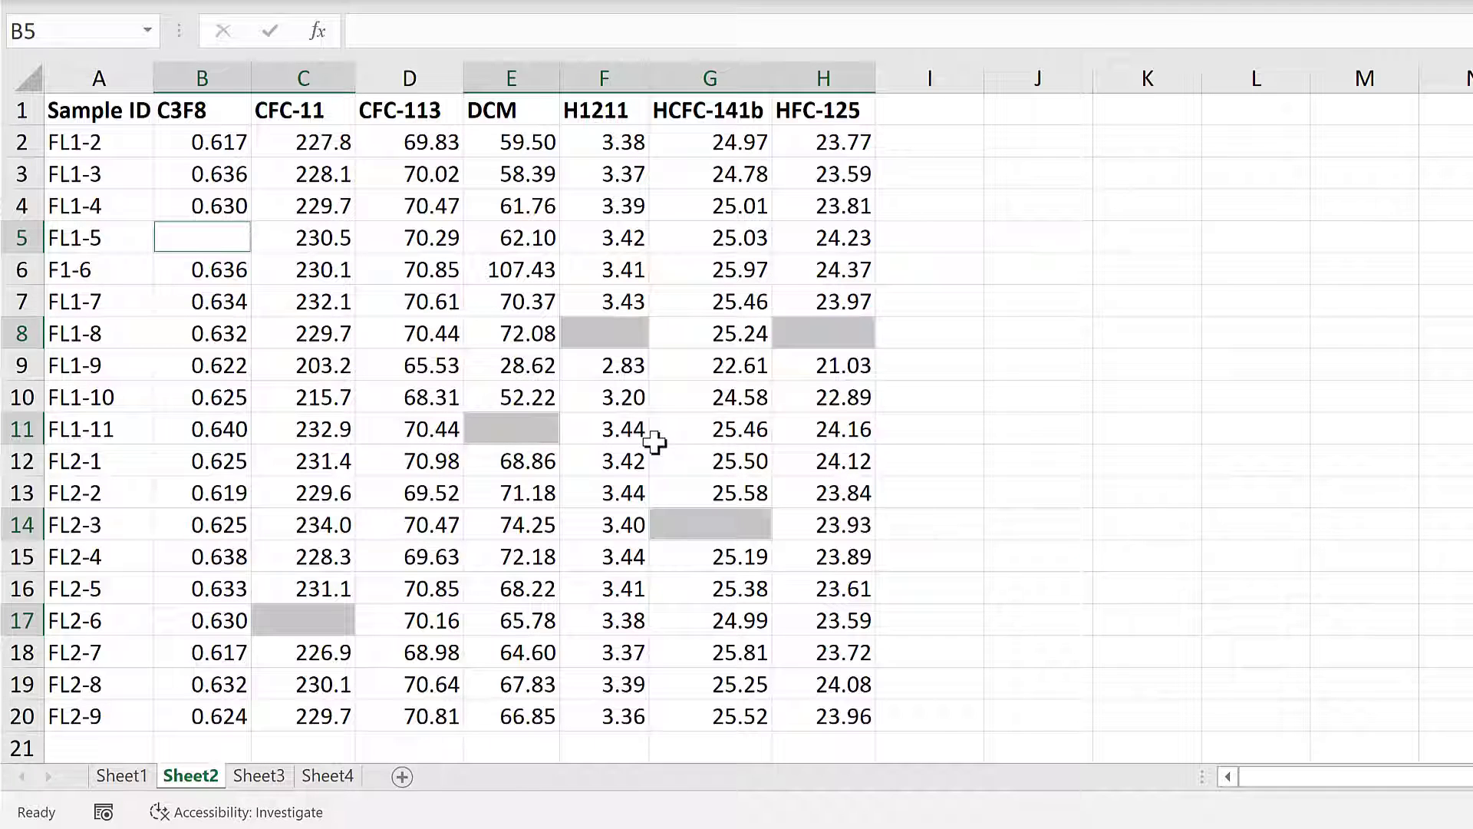
right_click(614, 331)
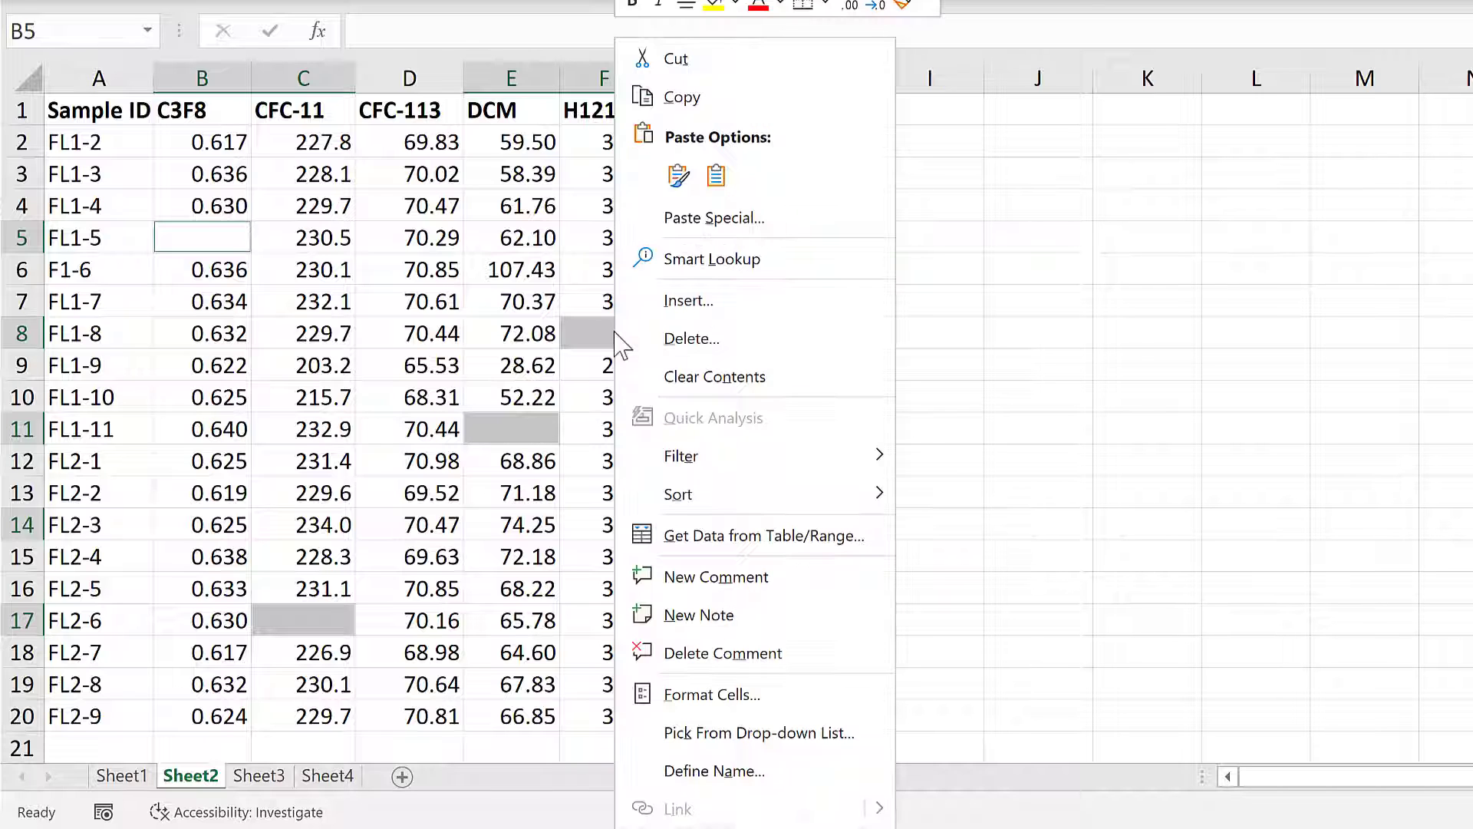
left_click(736, 342)
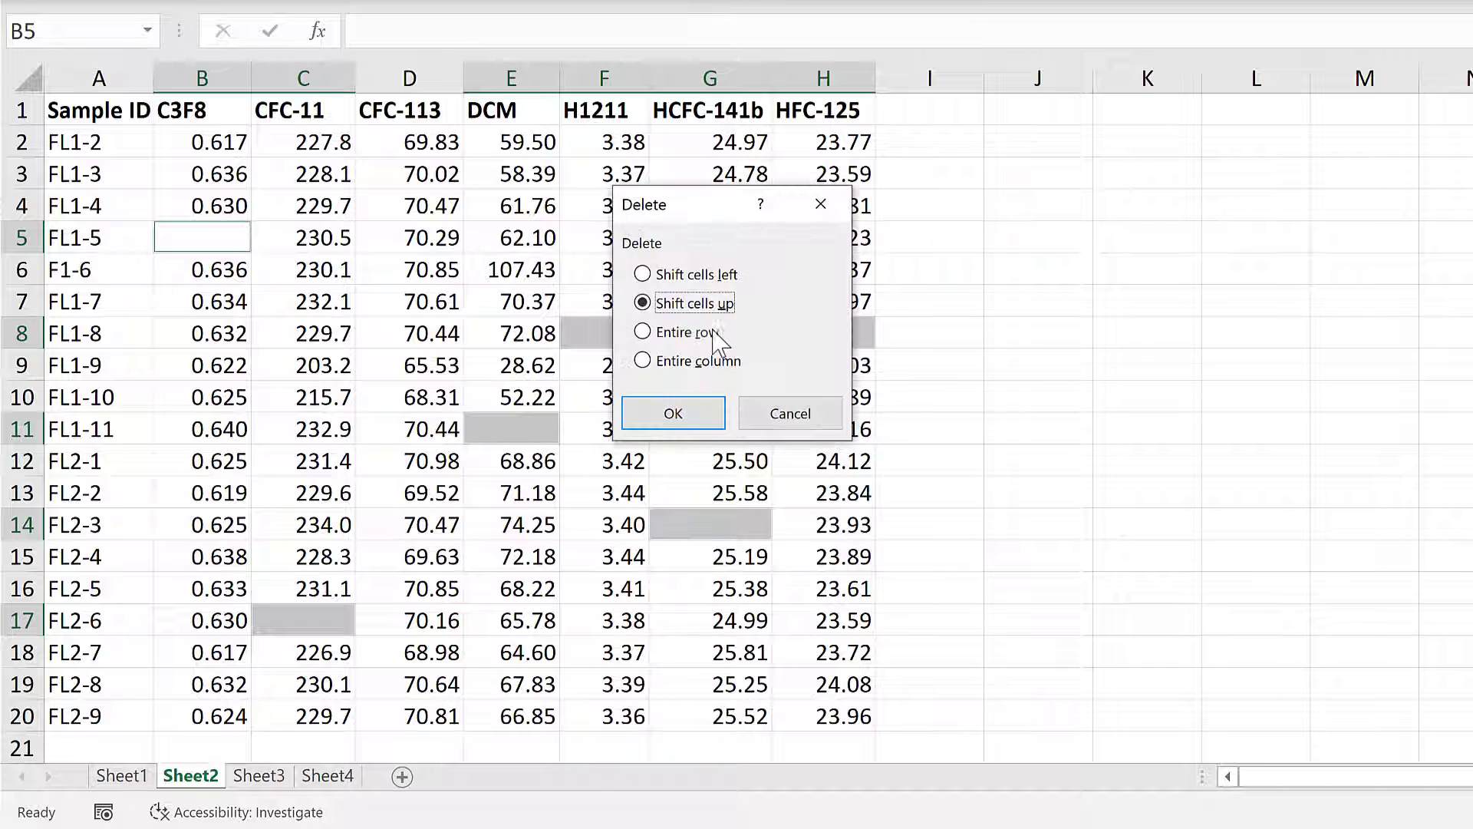
left_click(688, 335)
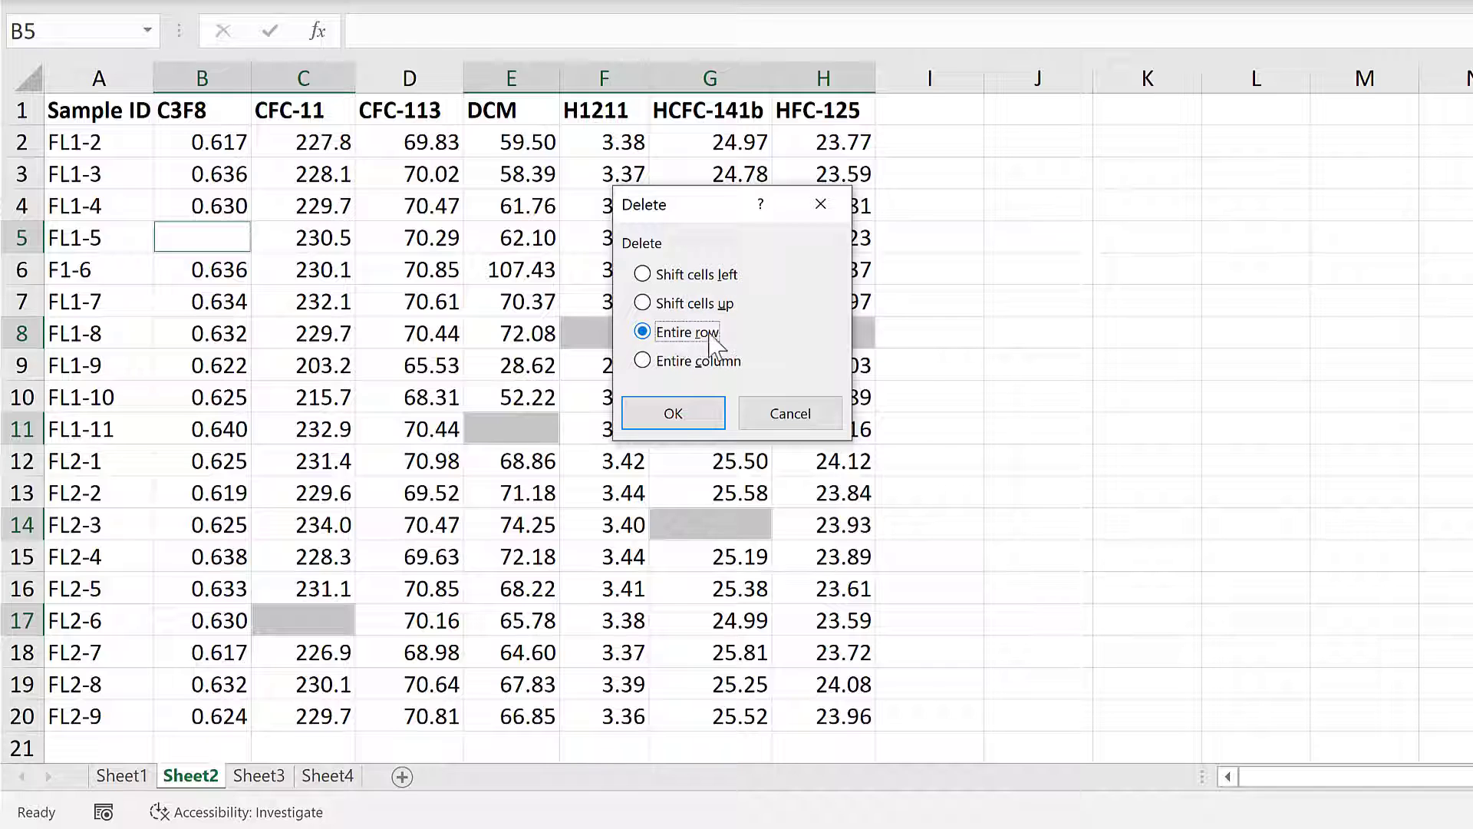
left_click(697, 421)
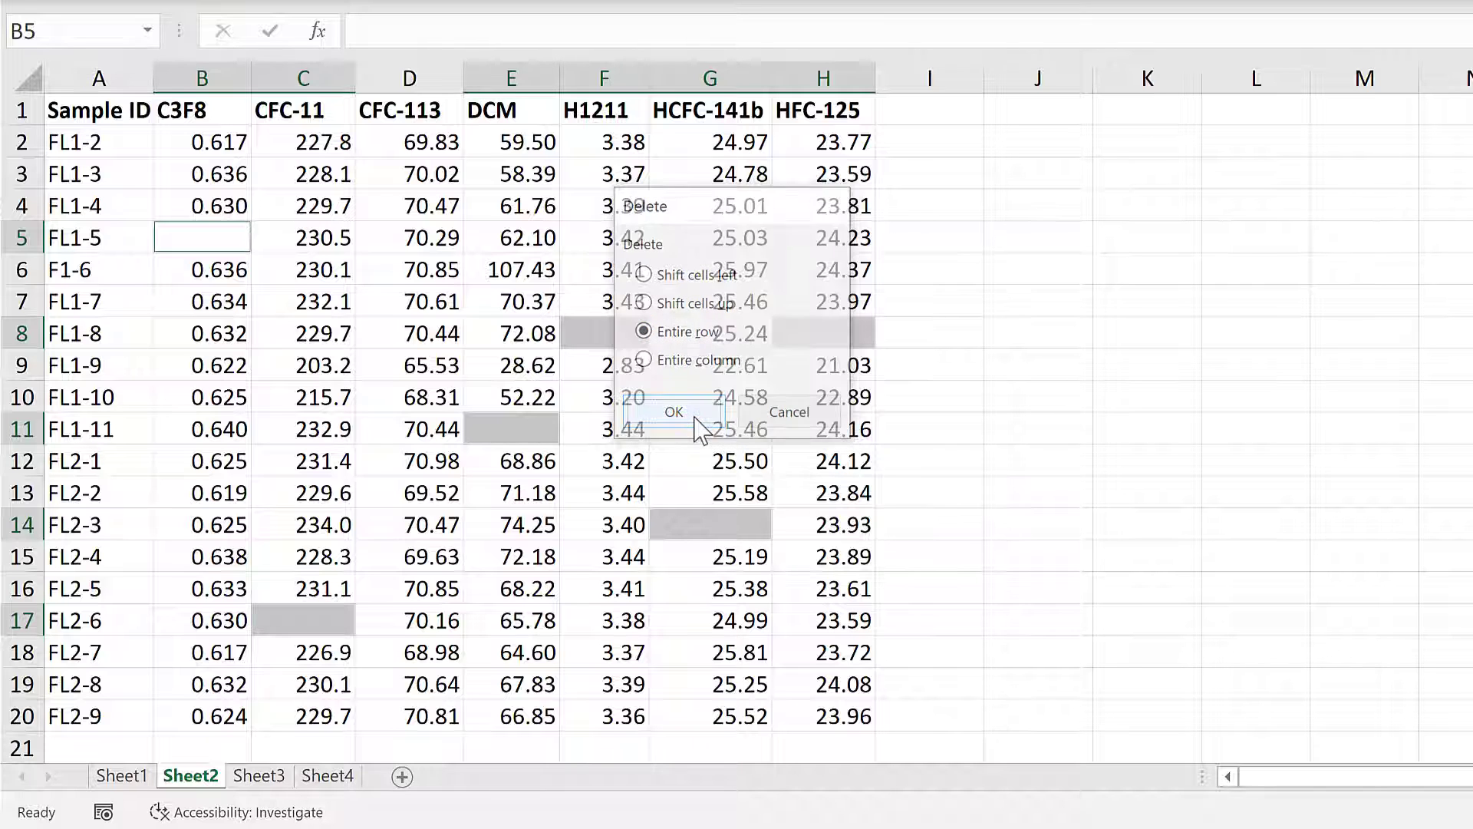
left_click(508, 621)
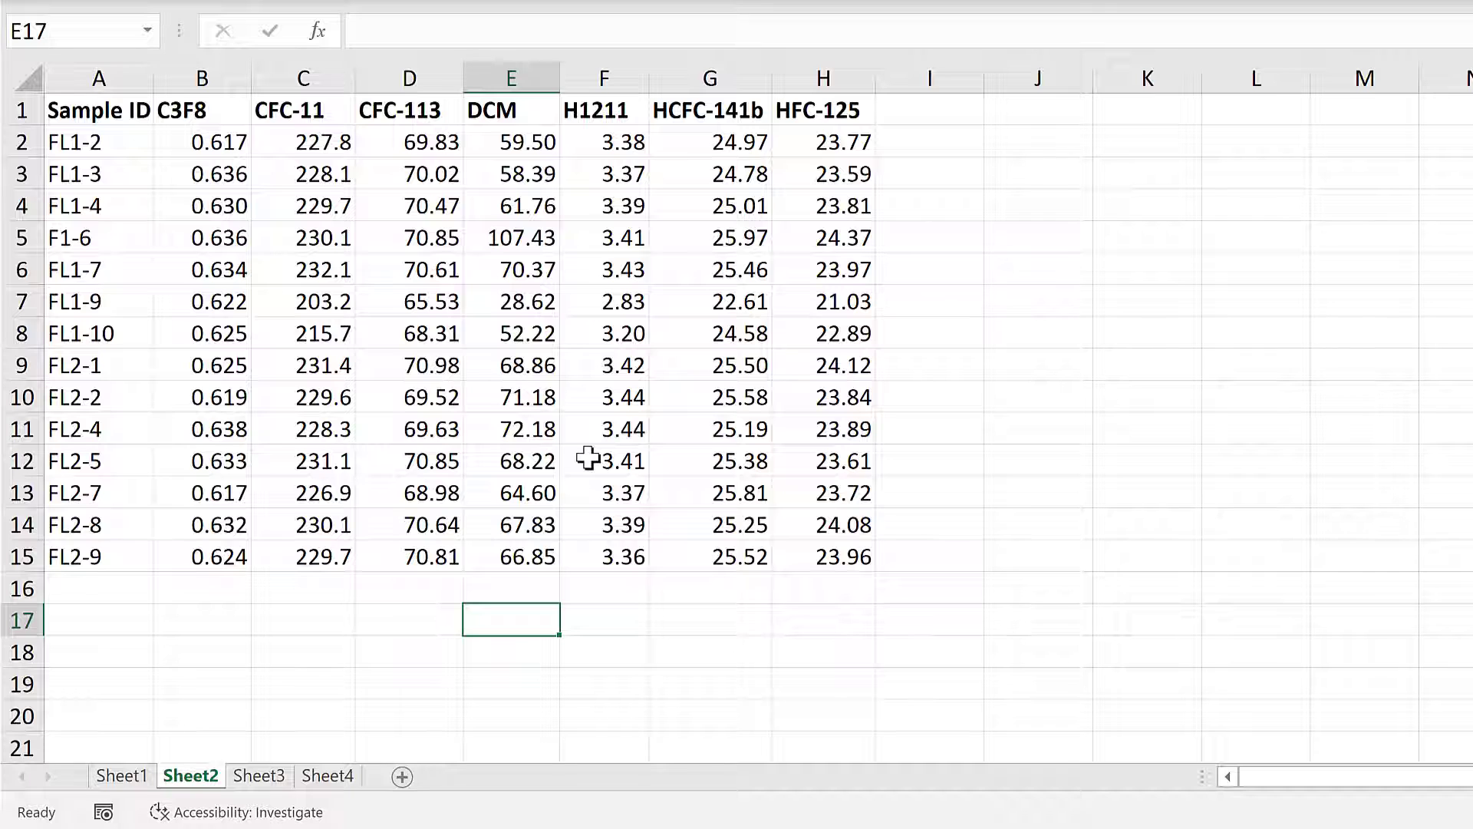
key("ctrl+z")
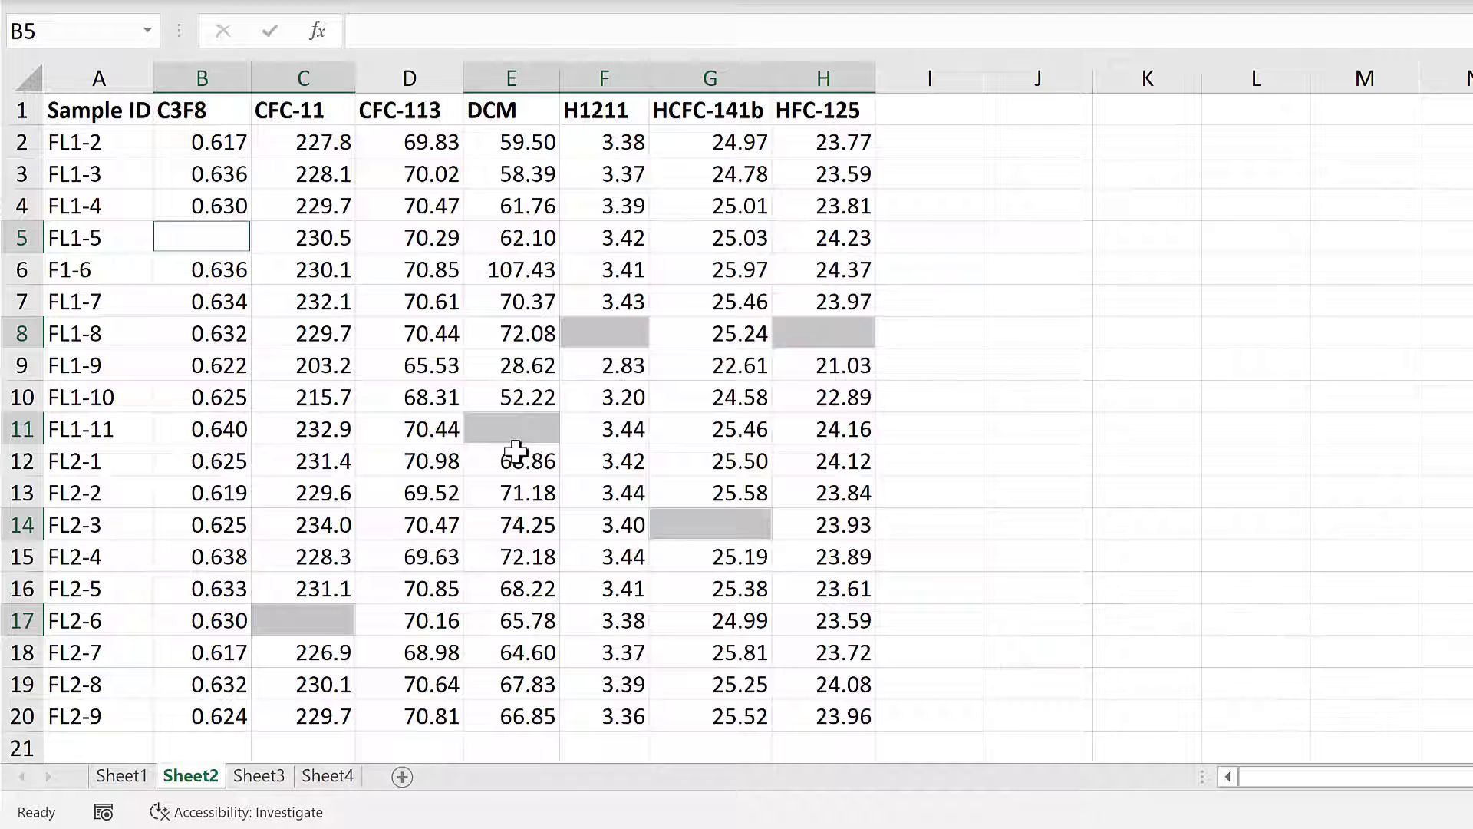
Select the entire rows of the blank cells and hide rows 5, 8, 11, 14 and 17.
key("shift+space")
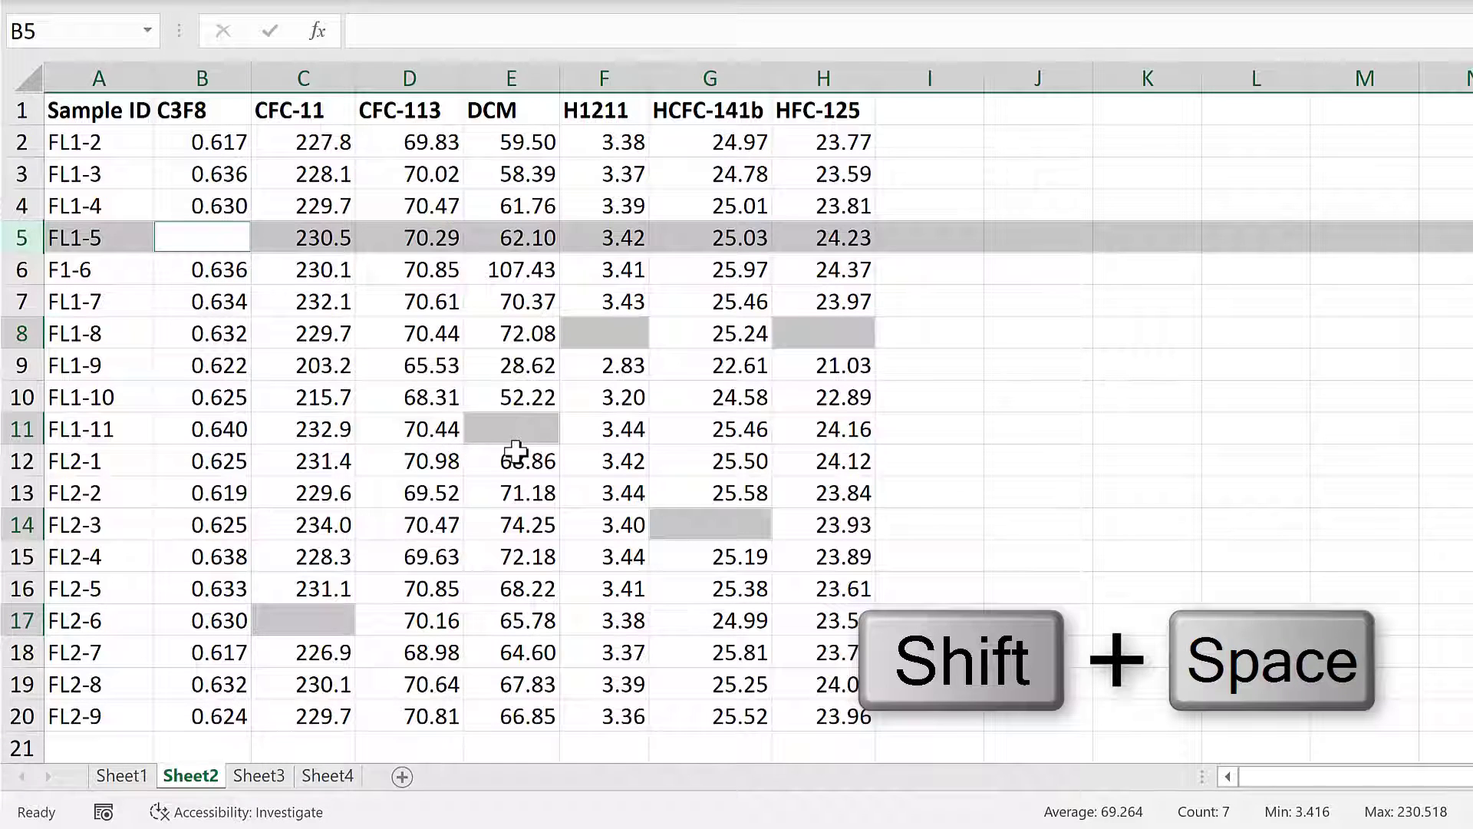
right_click(15, 240)
left_click(115, 656)
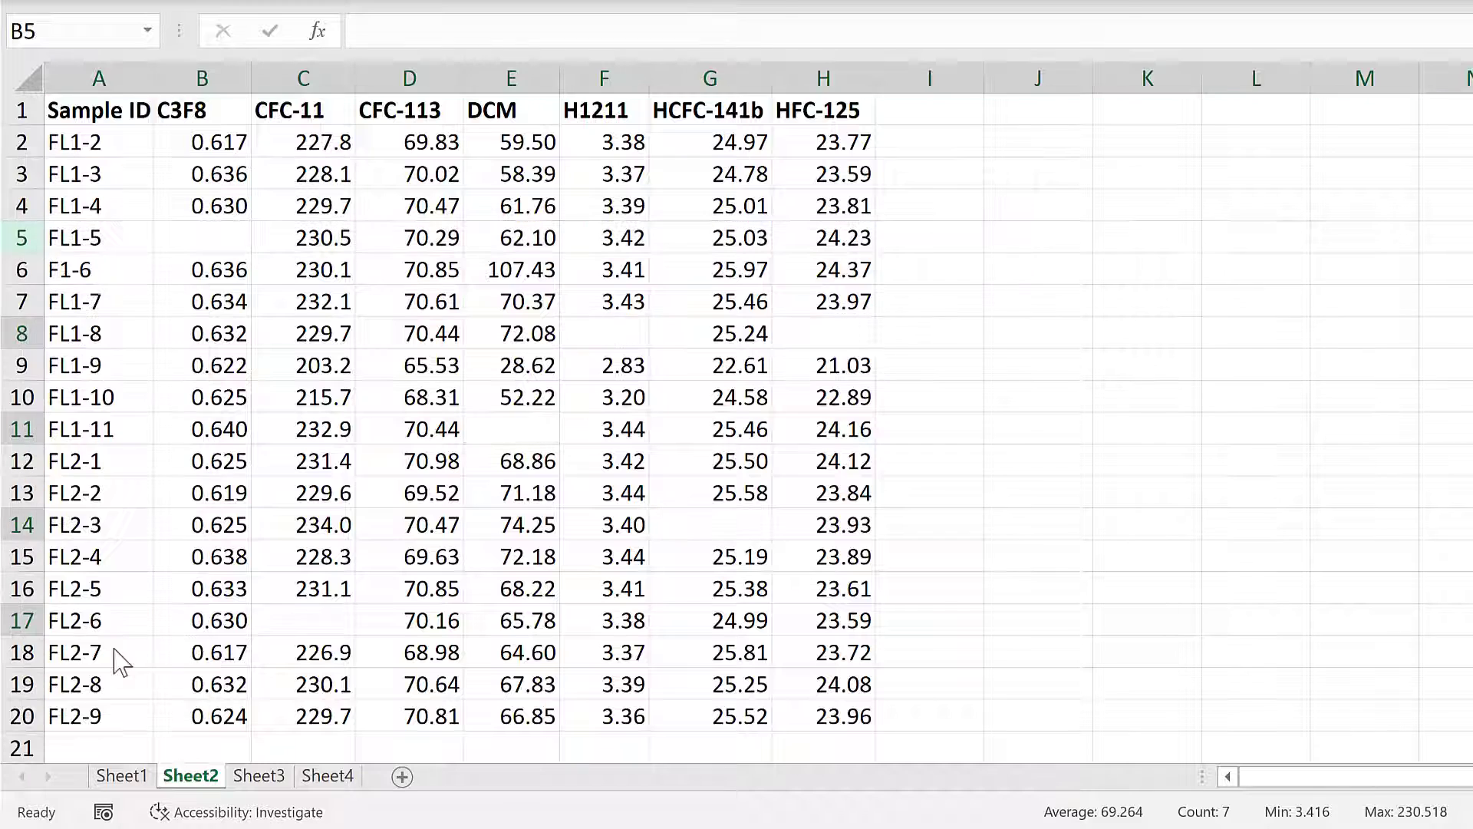
left_click(347, 632)
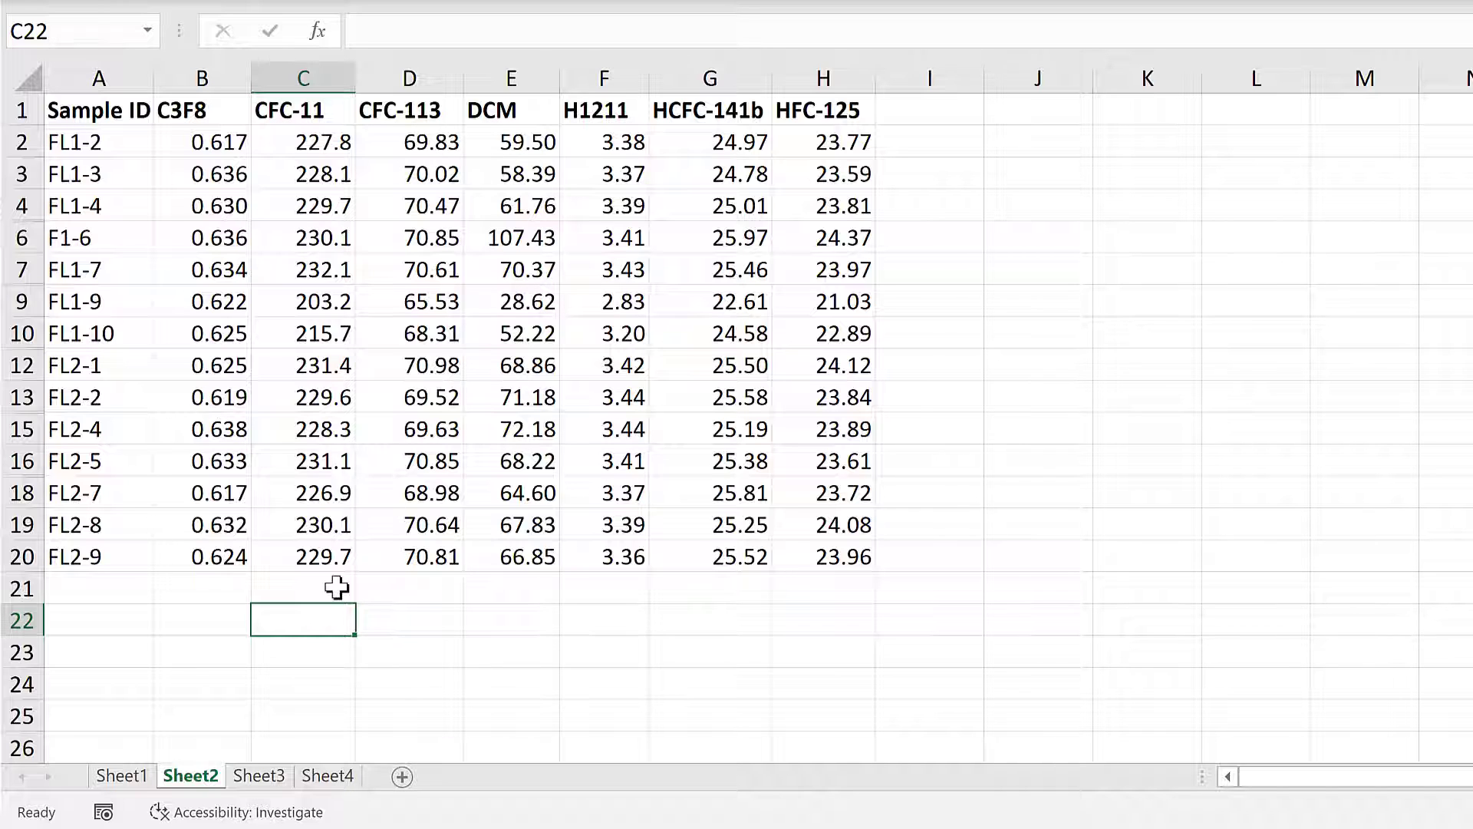
Open Sheet3 and inspect the #N/A cells B2, B5 and NaN cells C17, F8, H3.
left_click(259, 776)
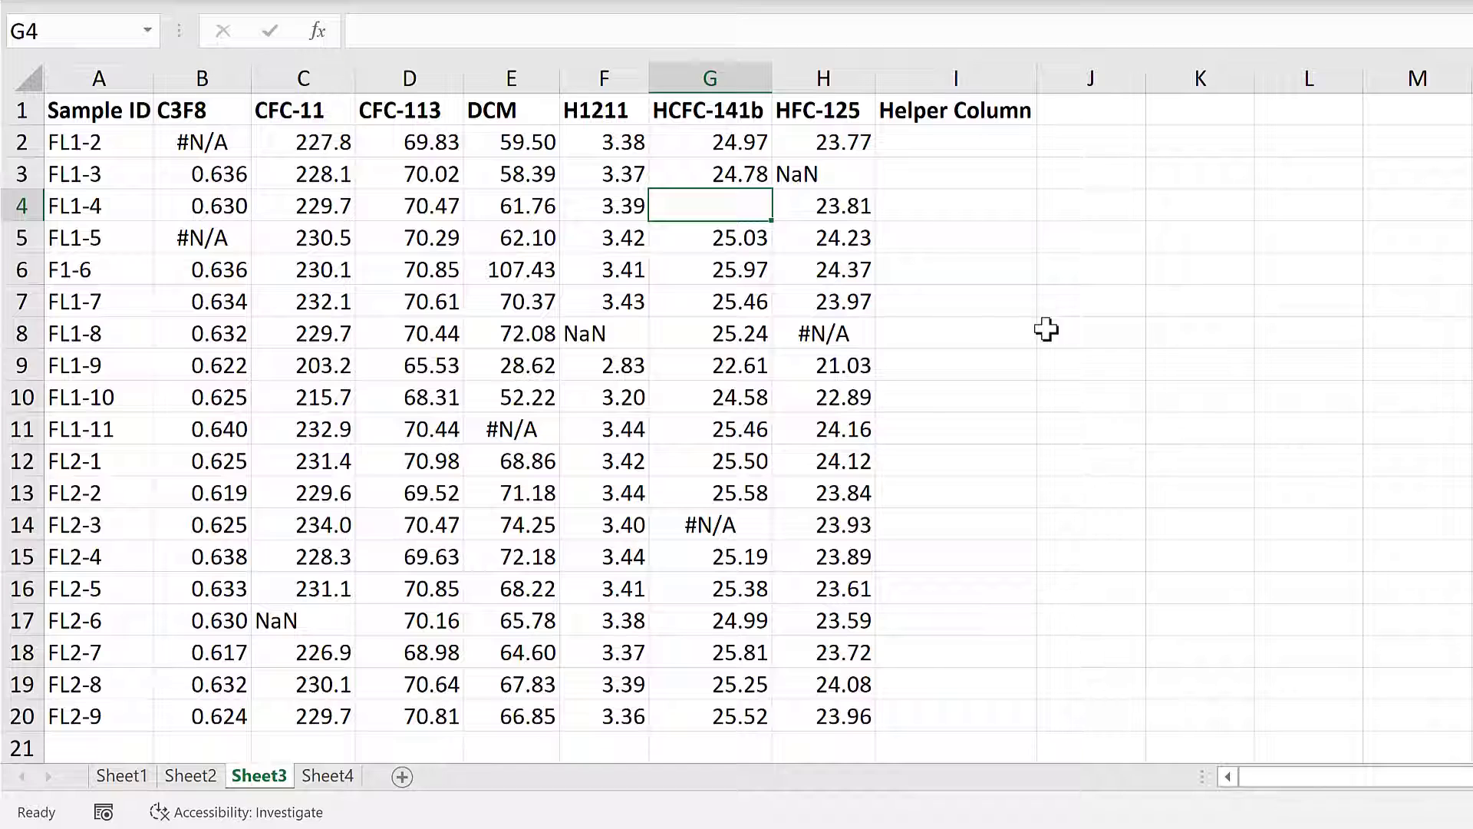
left_click(201, 144)
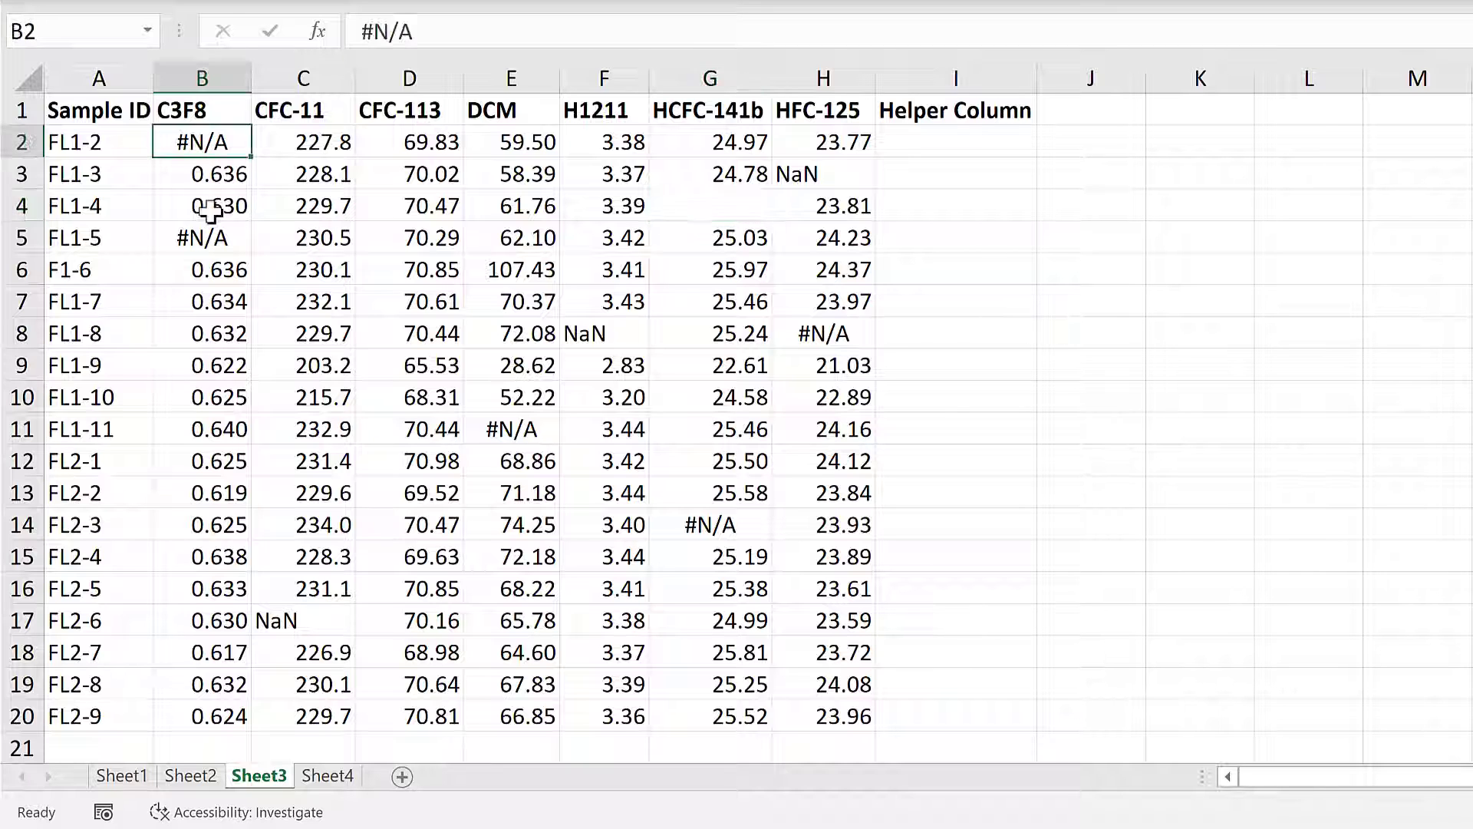
left_click(204, 238)
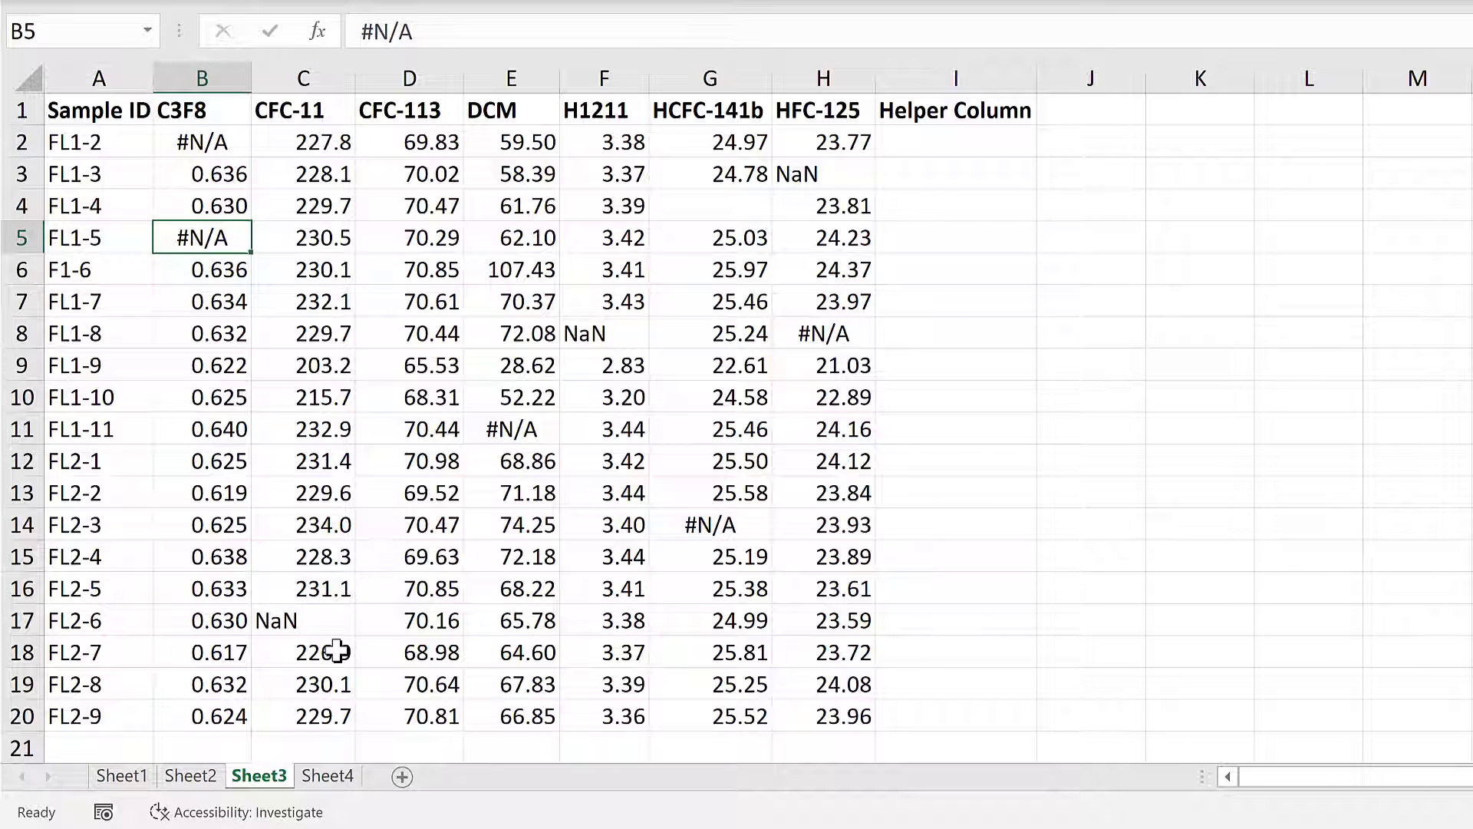
left_click(335, 624)
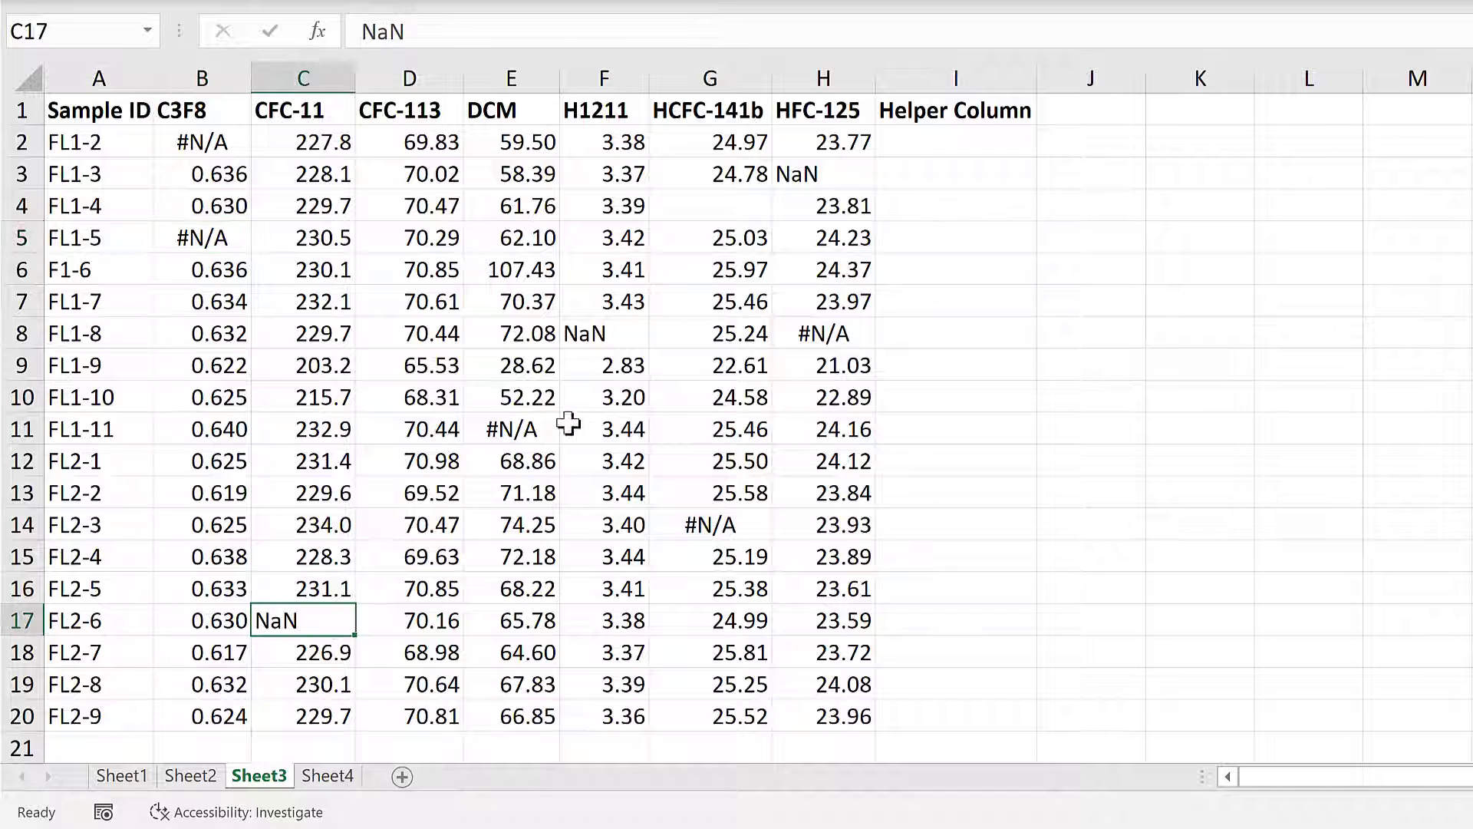
left_click(629, 334)
left_click(827, 173)
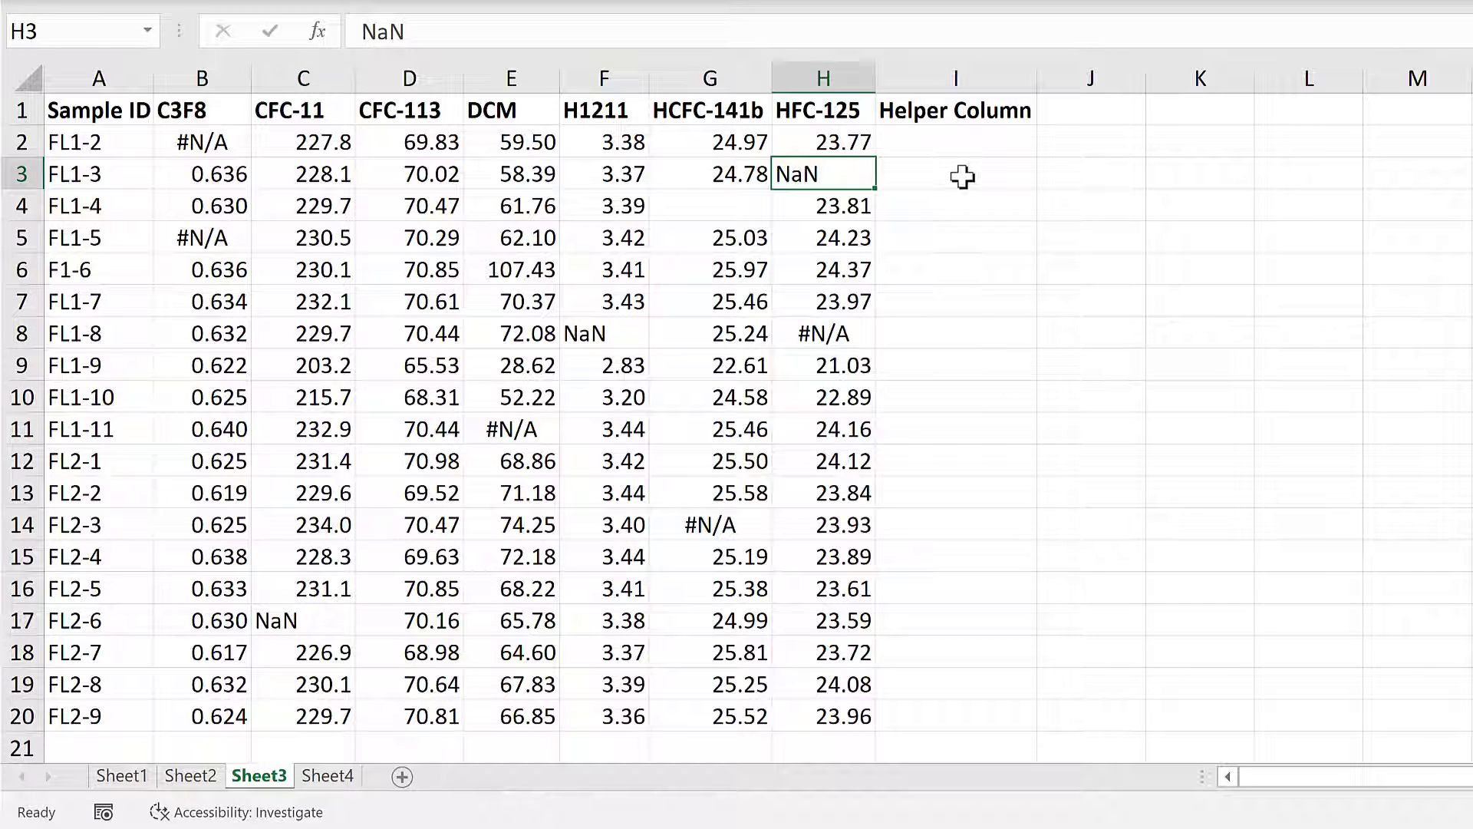
Enter =COUNT(B2:H2) in I2 and fill it down to I20.
left_click(945, 146)
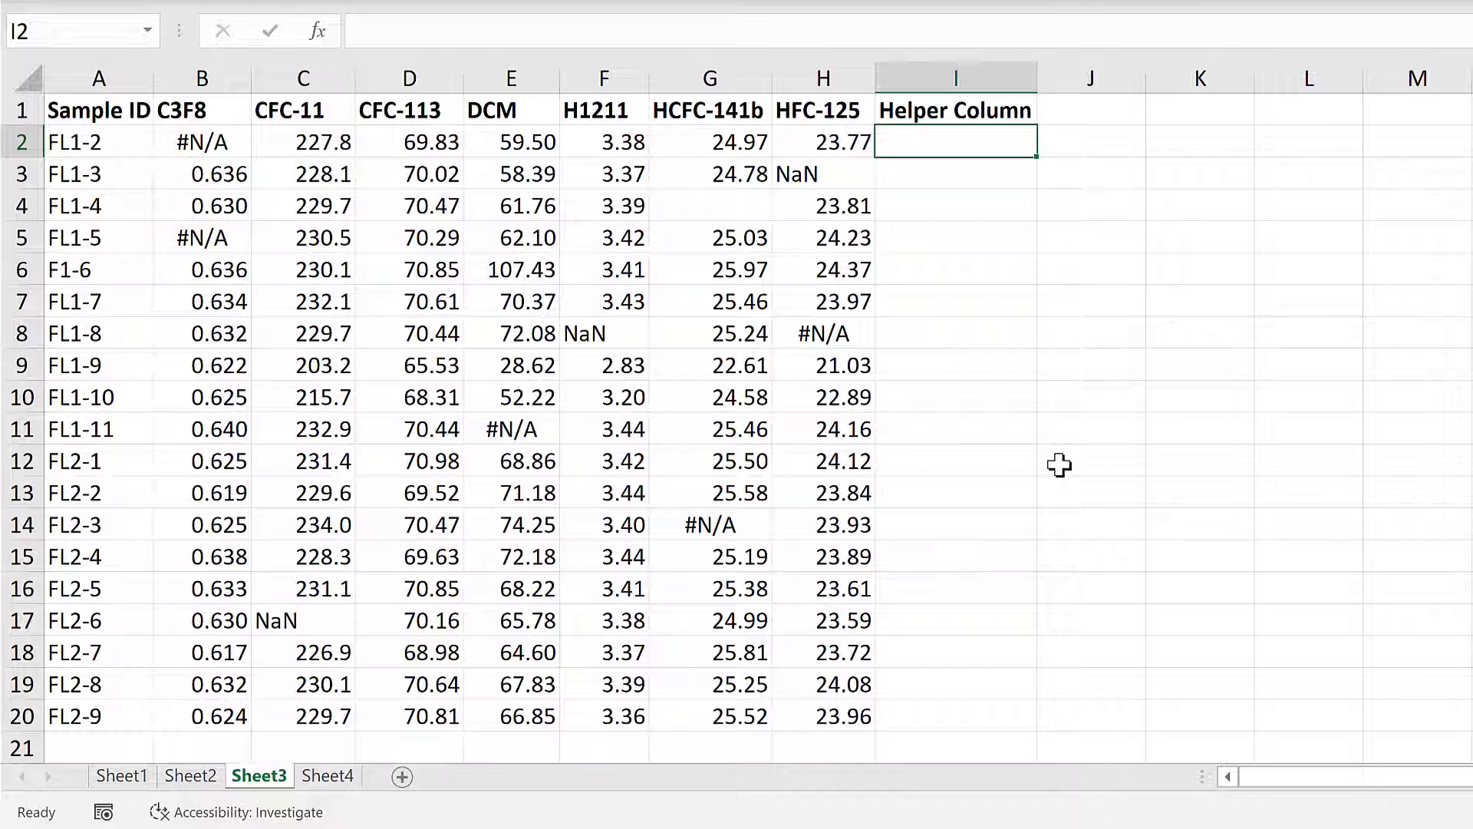
type("=count")
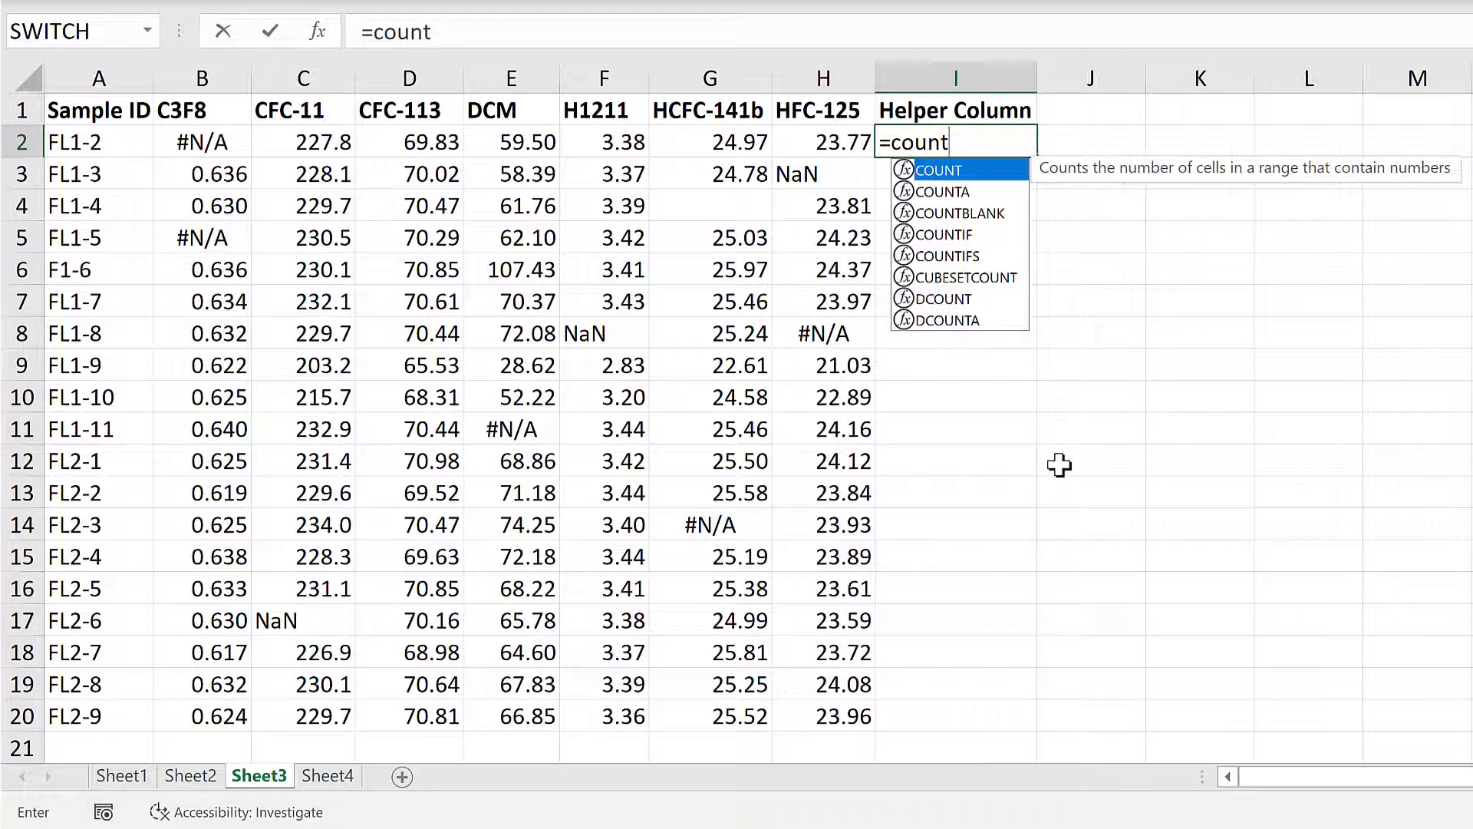
key("Tab")
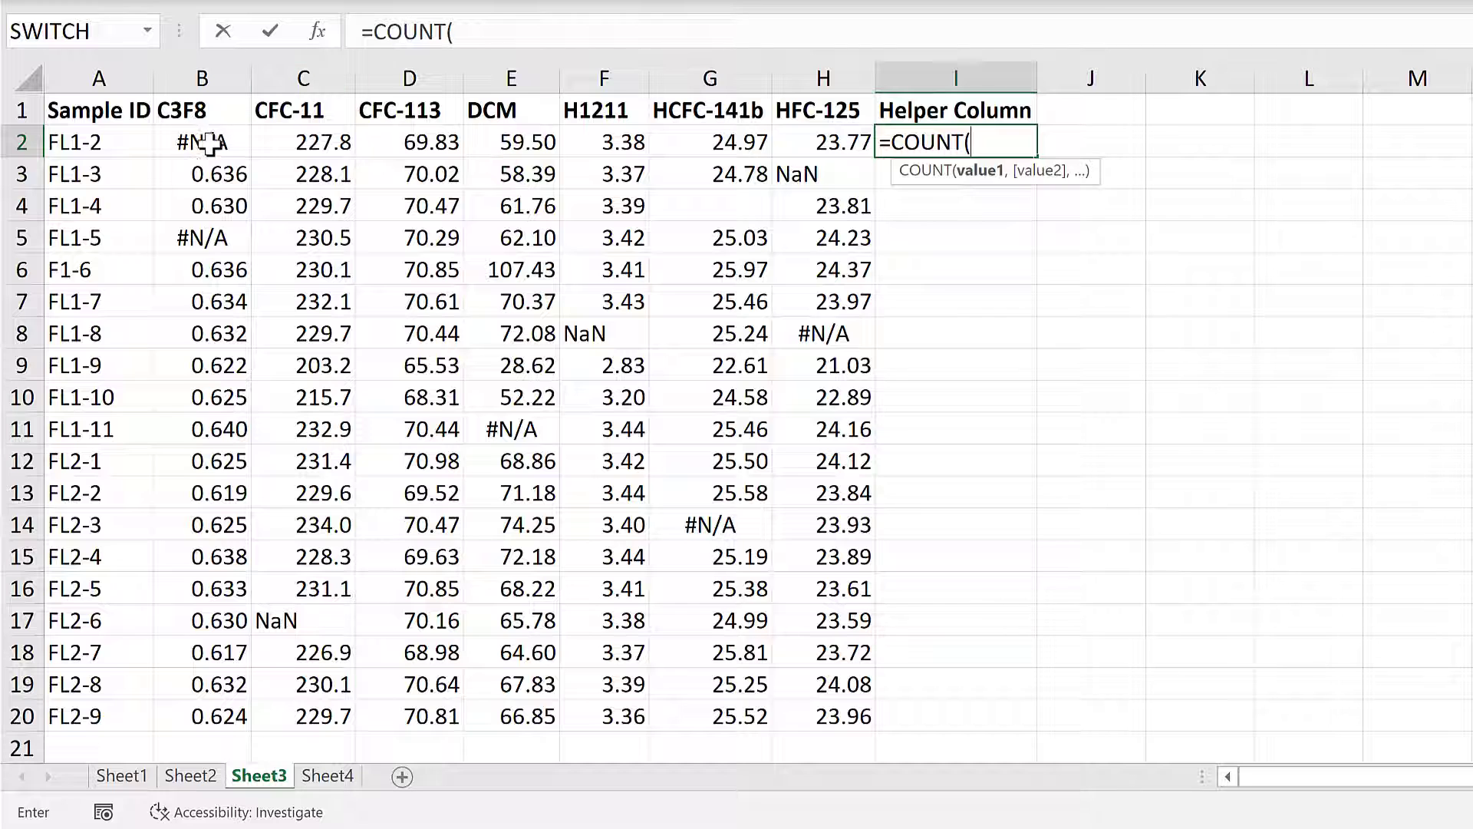
left_click_drag(205, 142, 479, 174)
left_click_drag(857, 142, 861, 142)
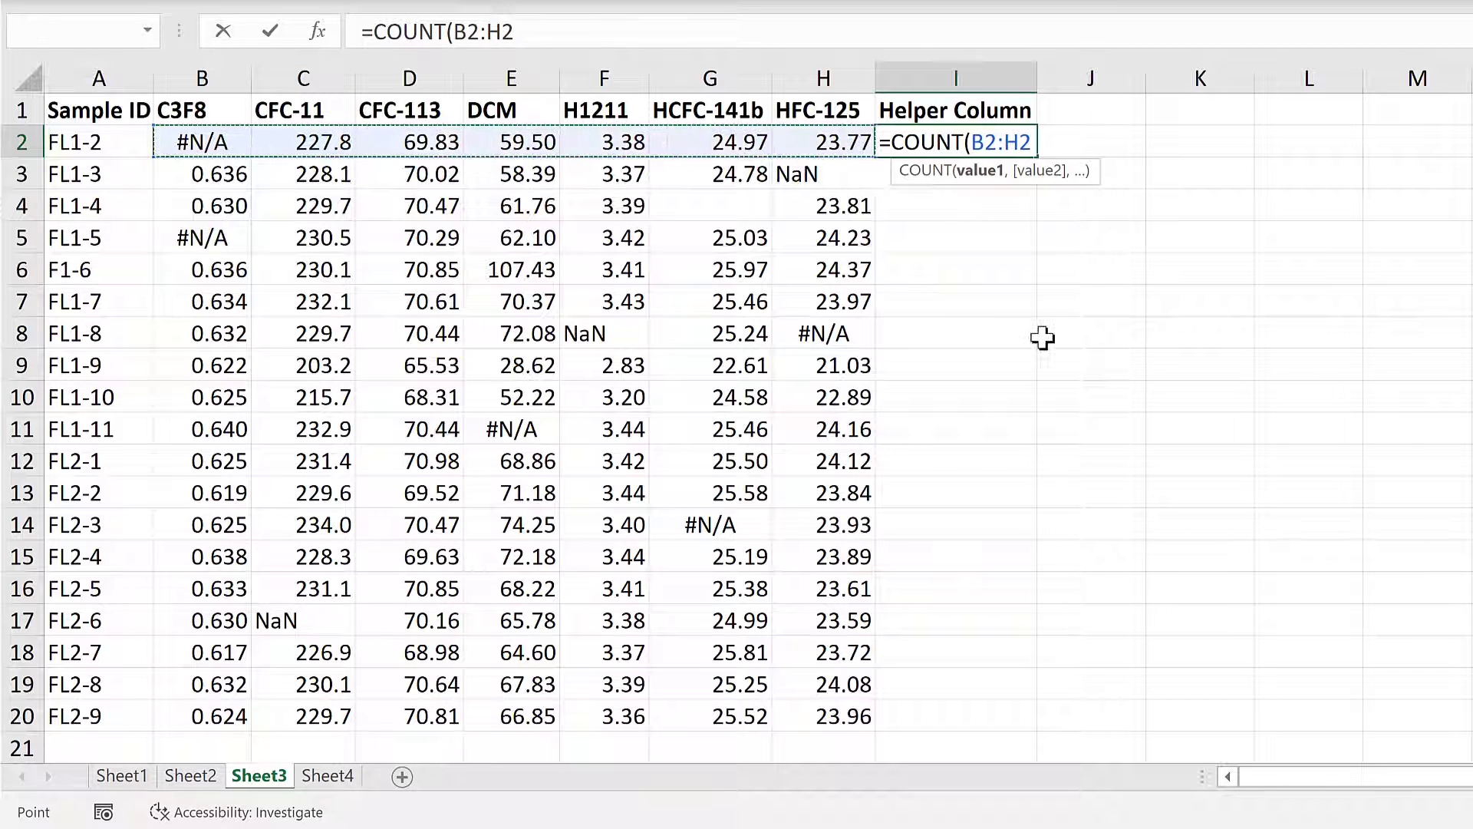
key("Return")
left_click(1026, 140)
double_click(1036, 157)
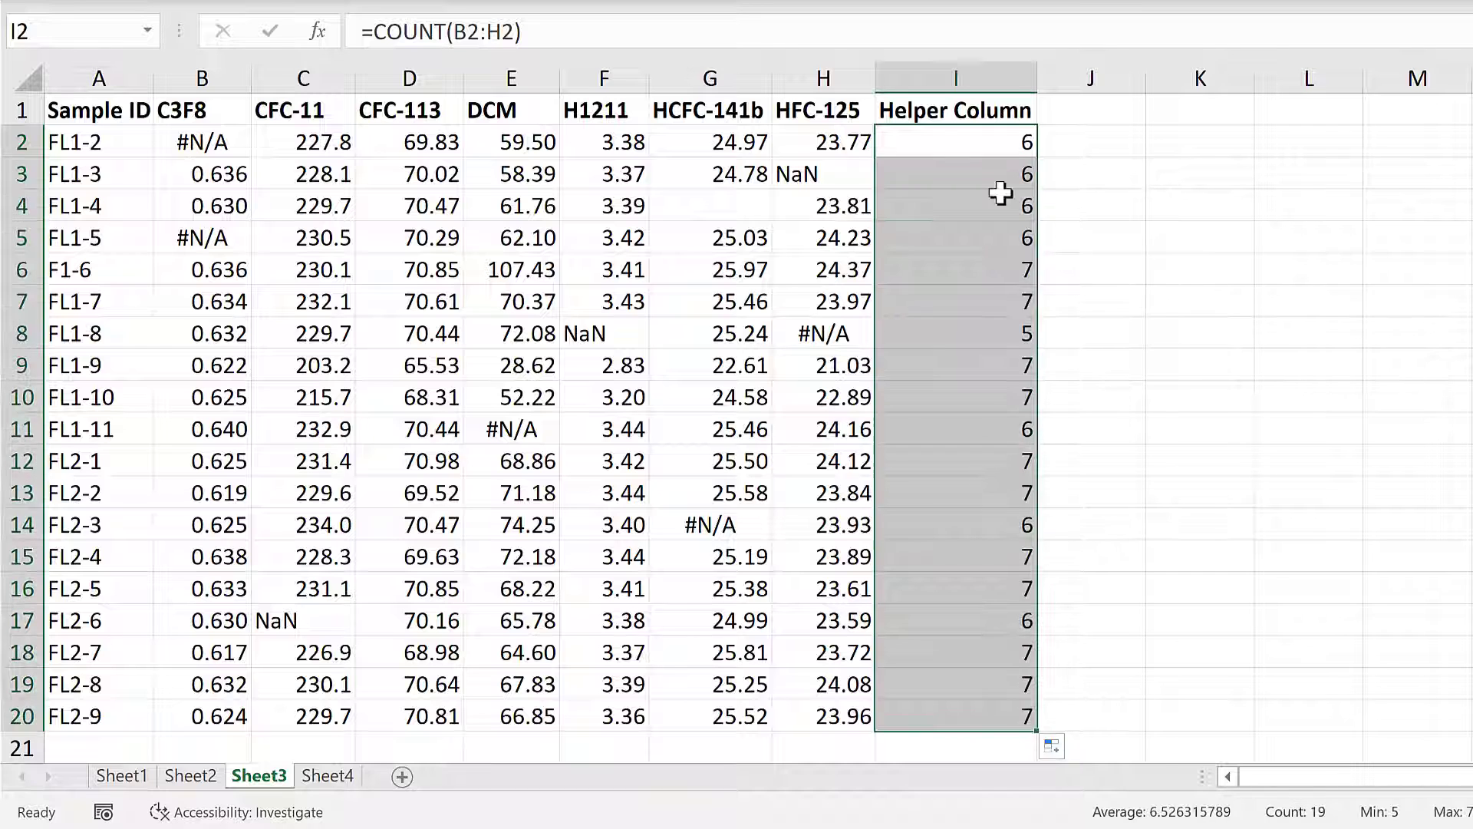
Check the copied counts in rows 4–10, I10's formula range, and row 8's count of 5.
left_click(1000, 194)
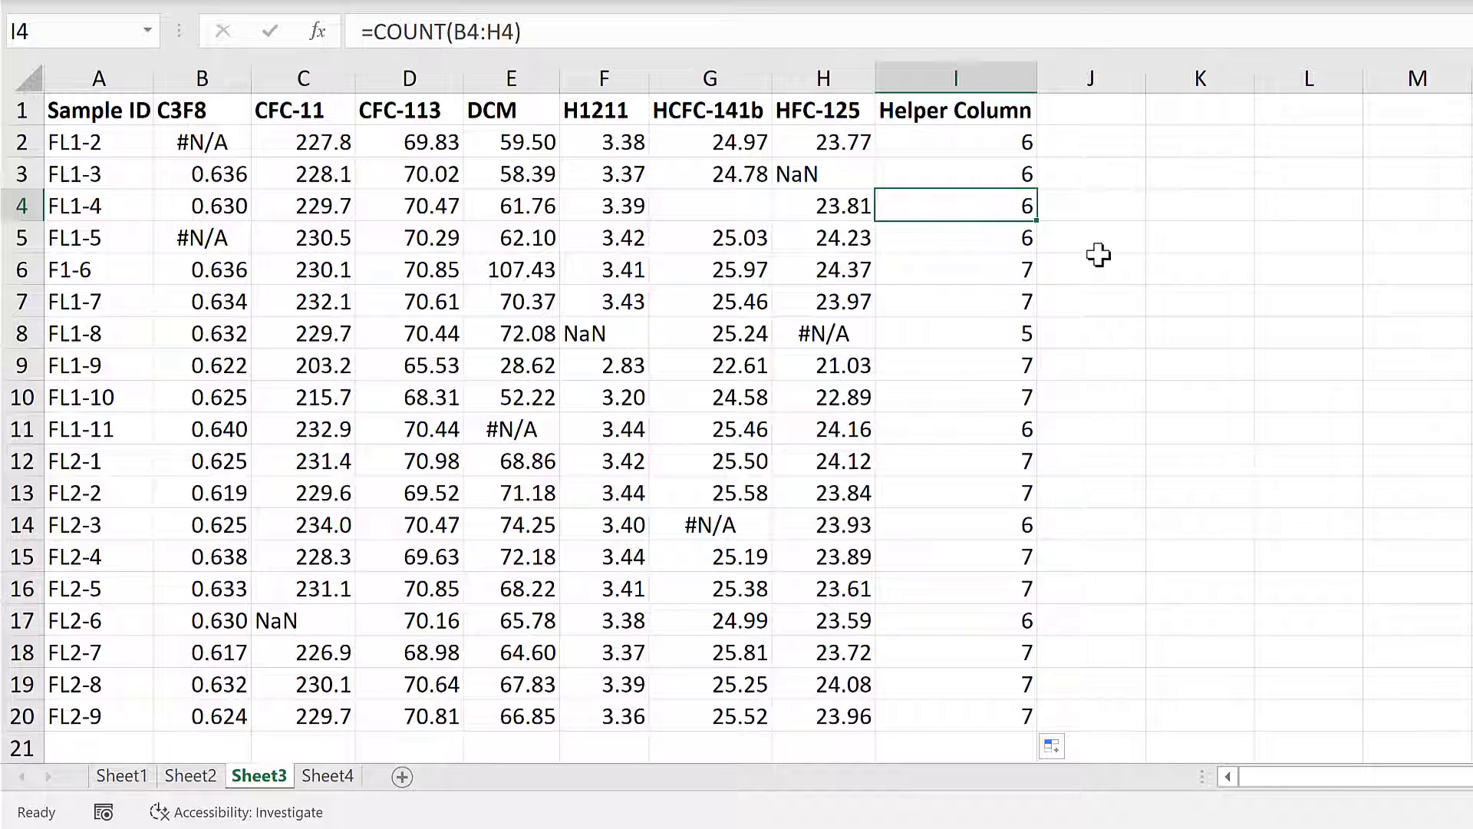
left_click(953, 273)
left_click(953, 304)
left_click(979, 368)
left_click(980, 394)
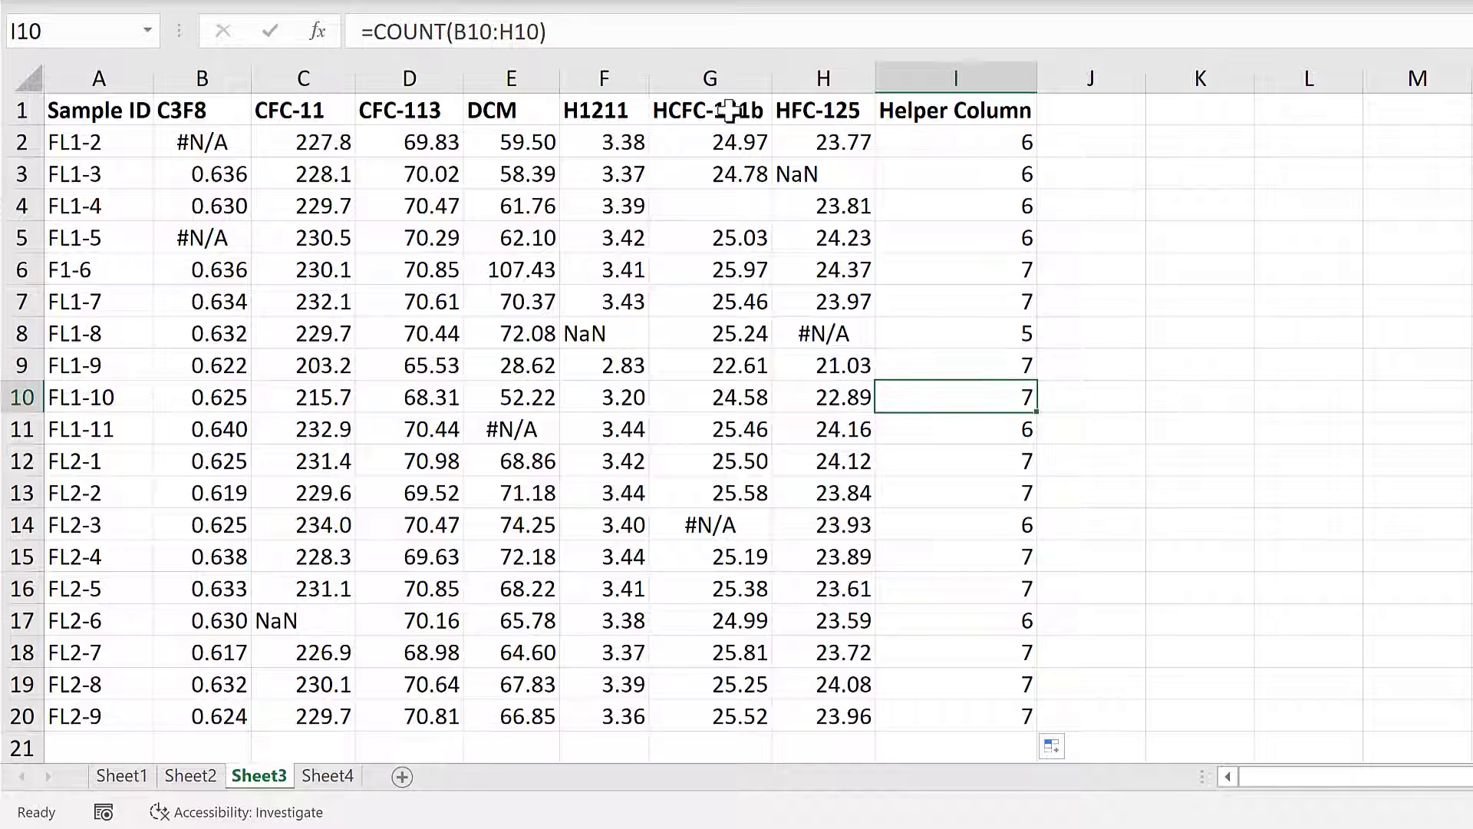
left_click(642, 31)
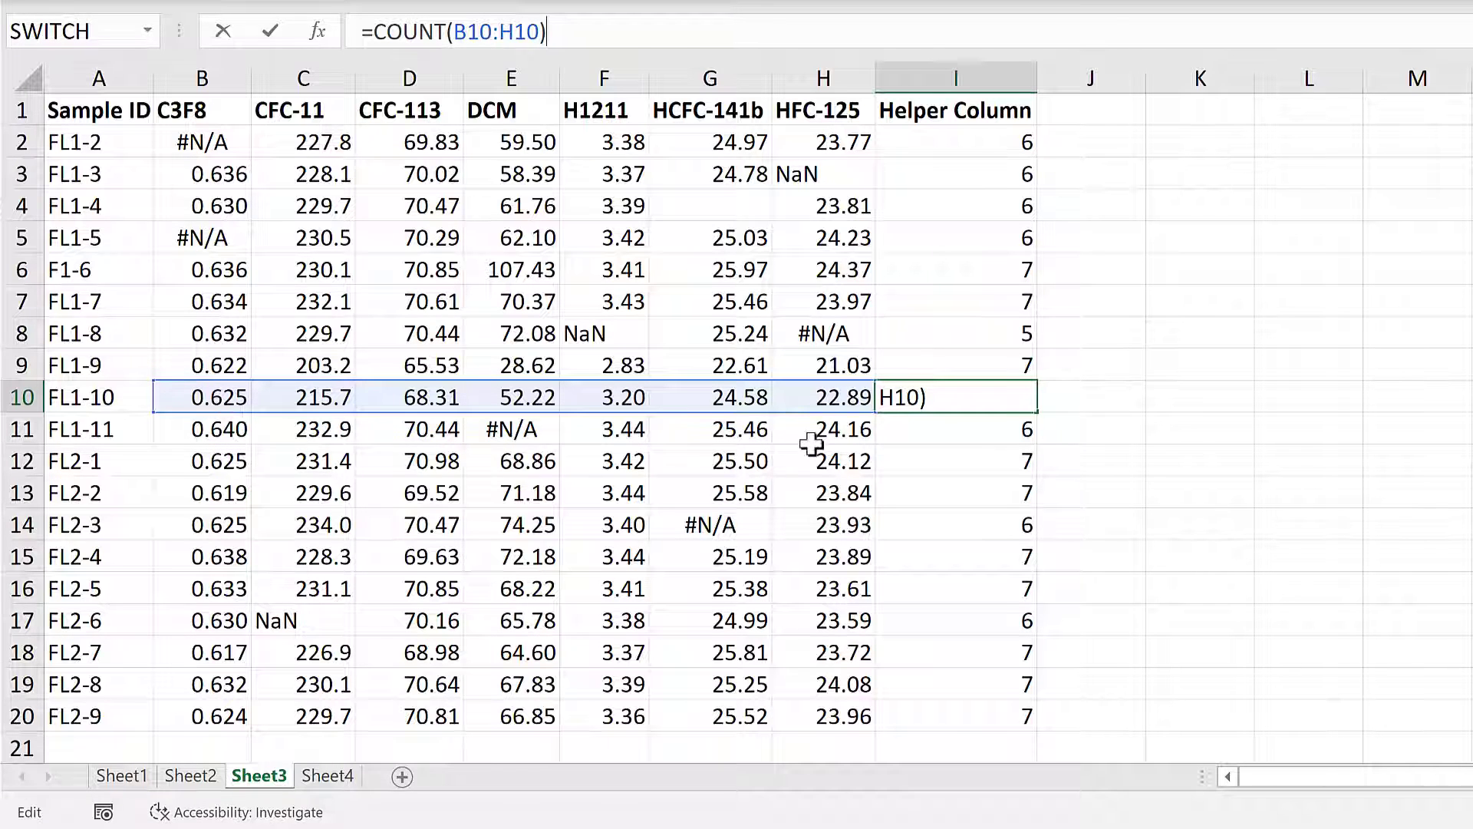
key("Return")
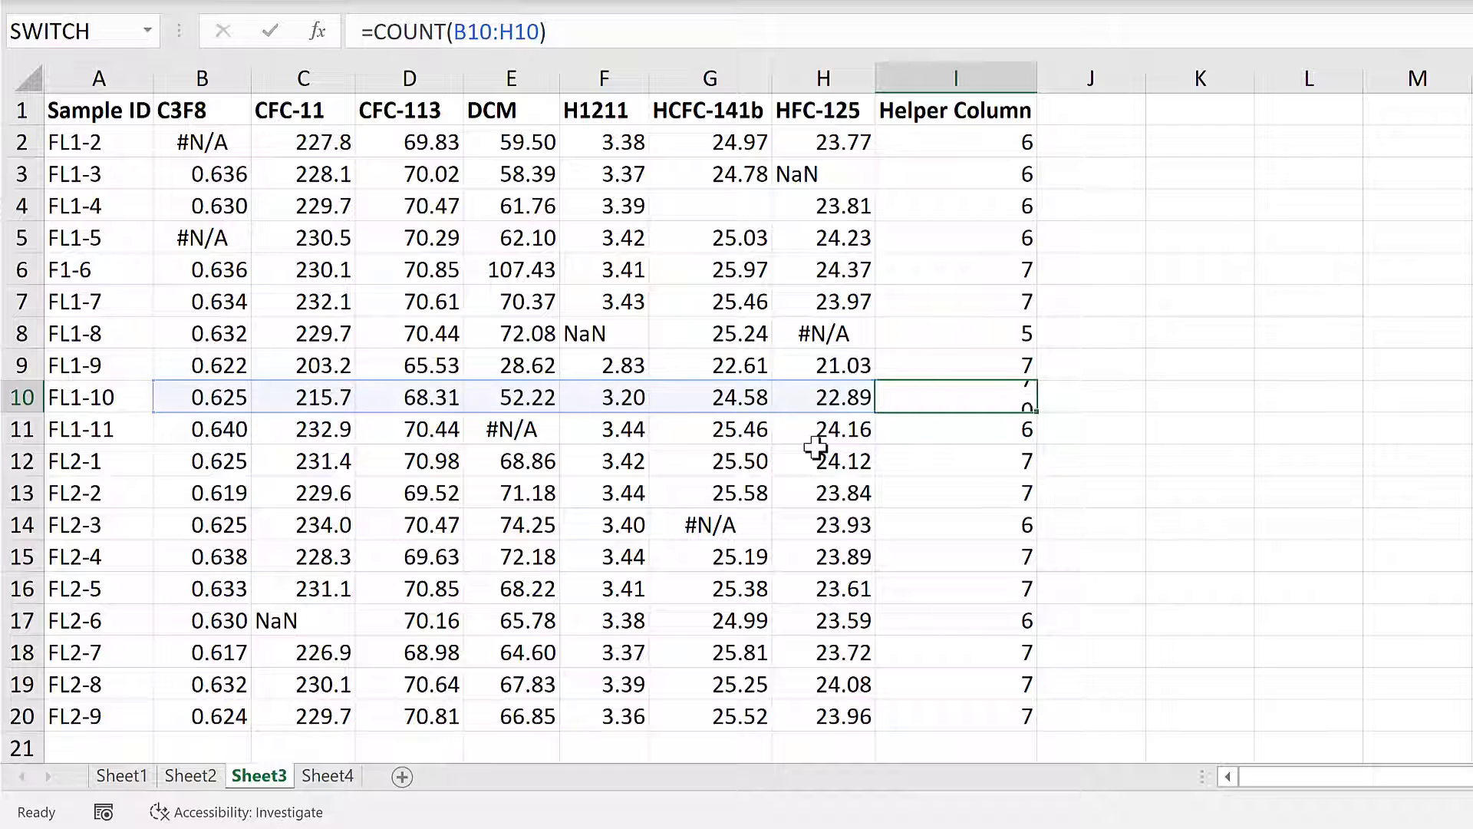
left_click_drag(990, 153, 998, 239)
left_click(1015, 335)
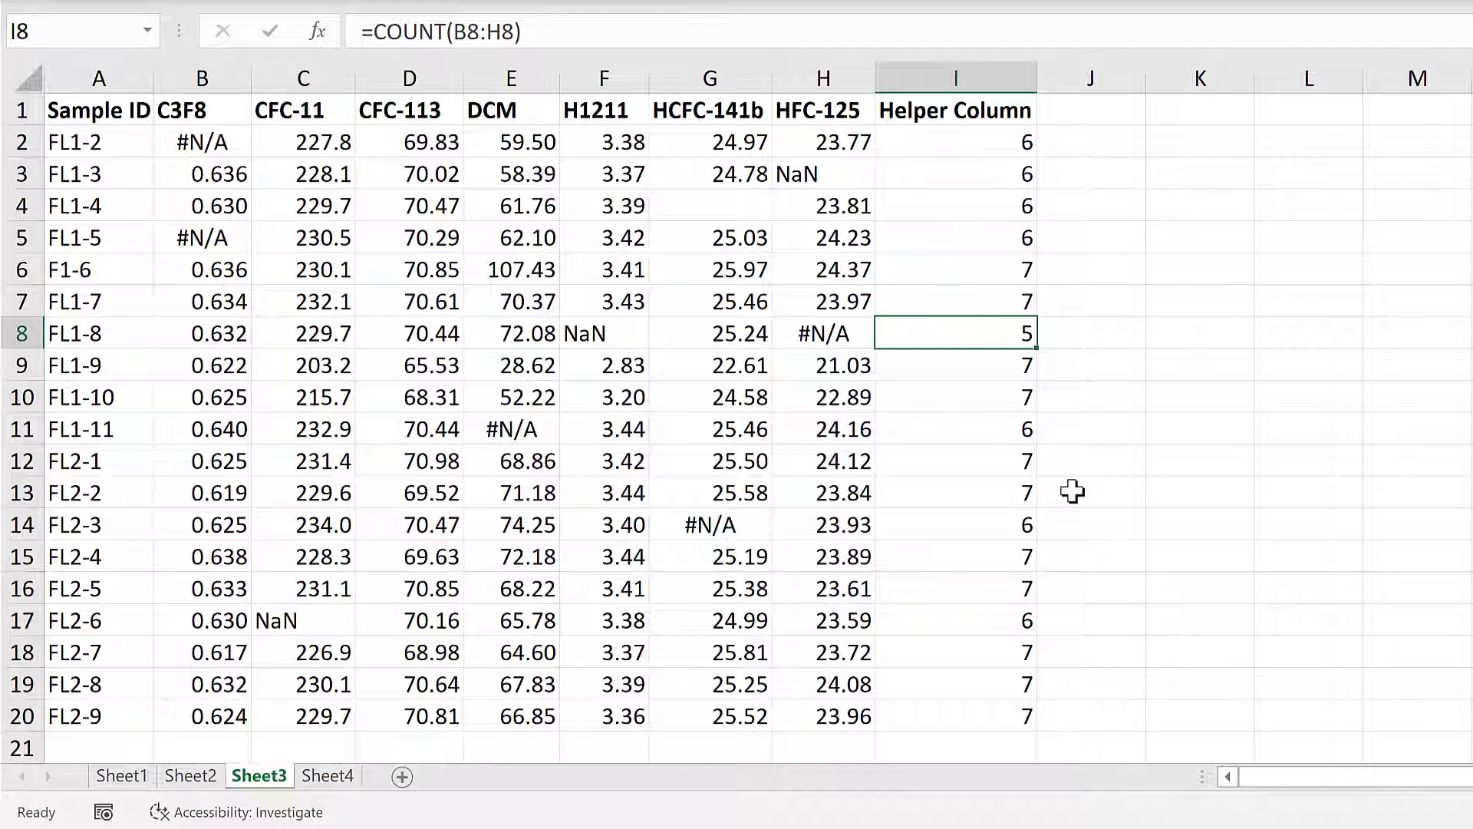
Filter the Helper Column to show only count-7 rows, then undo that filter.
key("ctrl+shift+l")
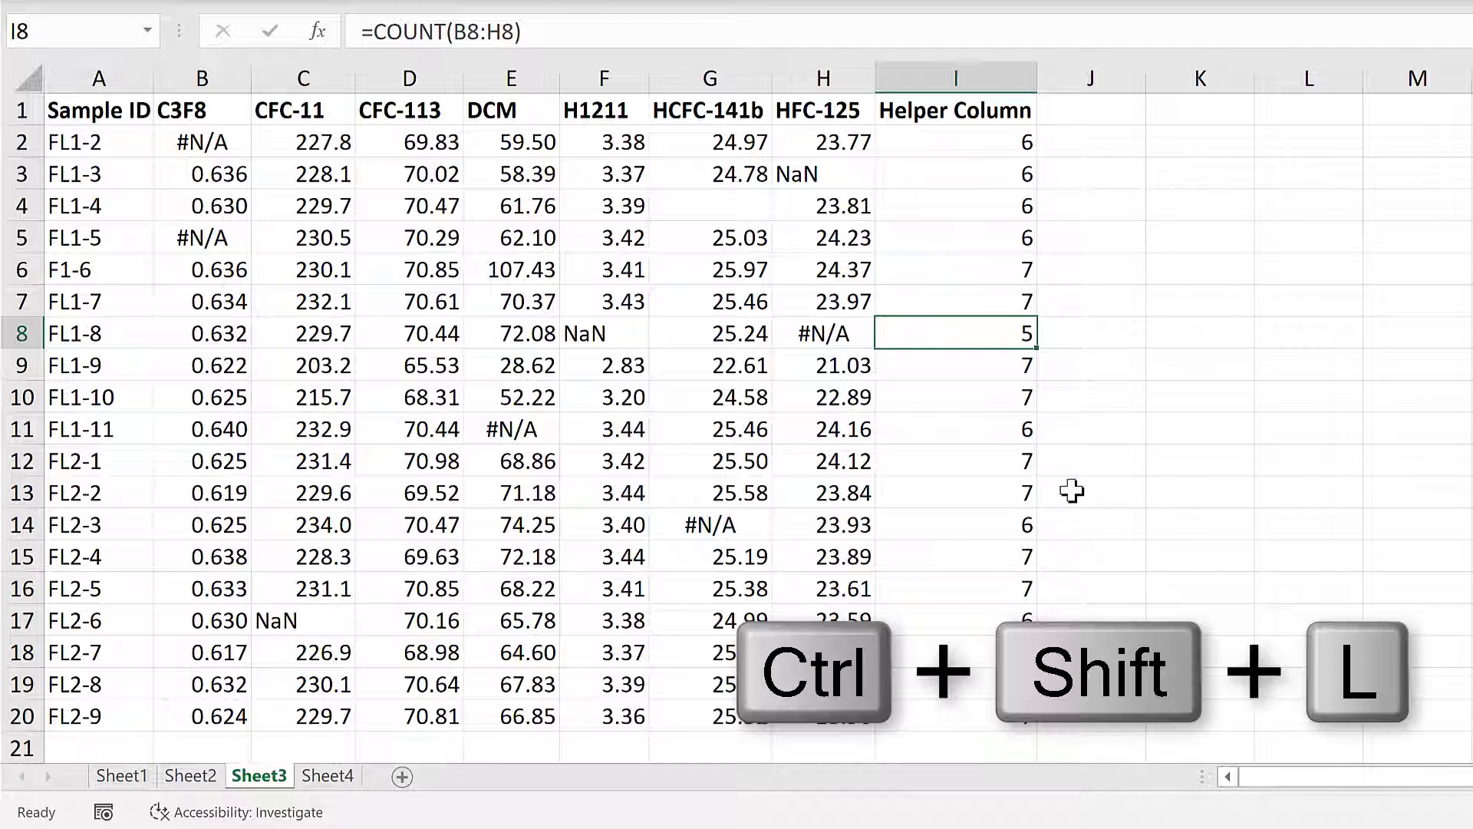
left_click(1025, 113)
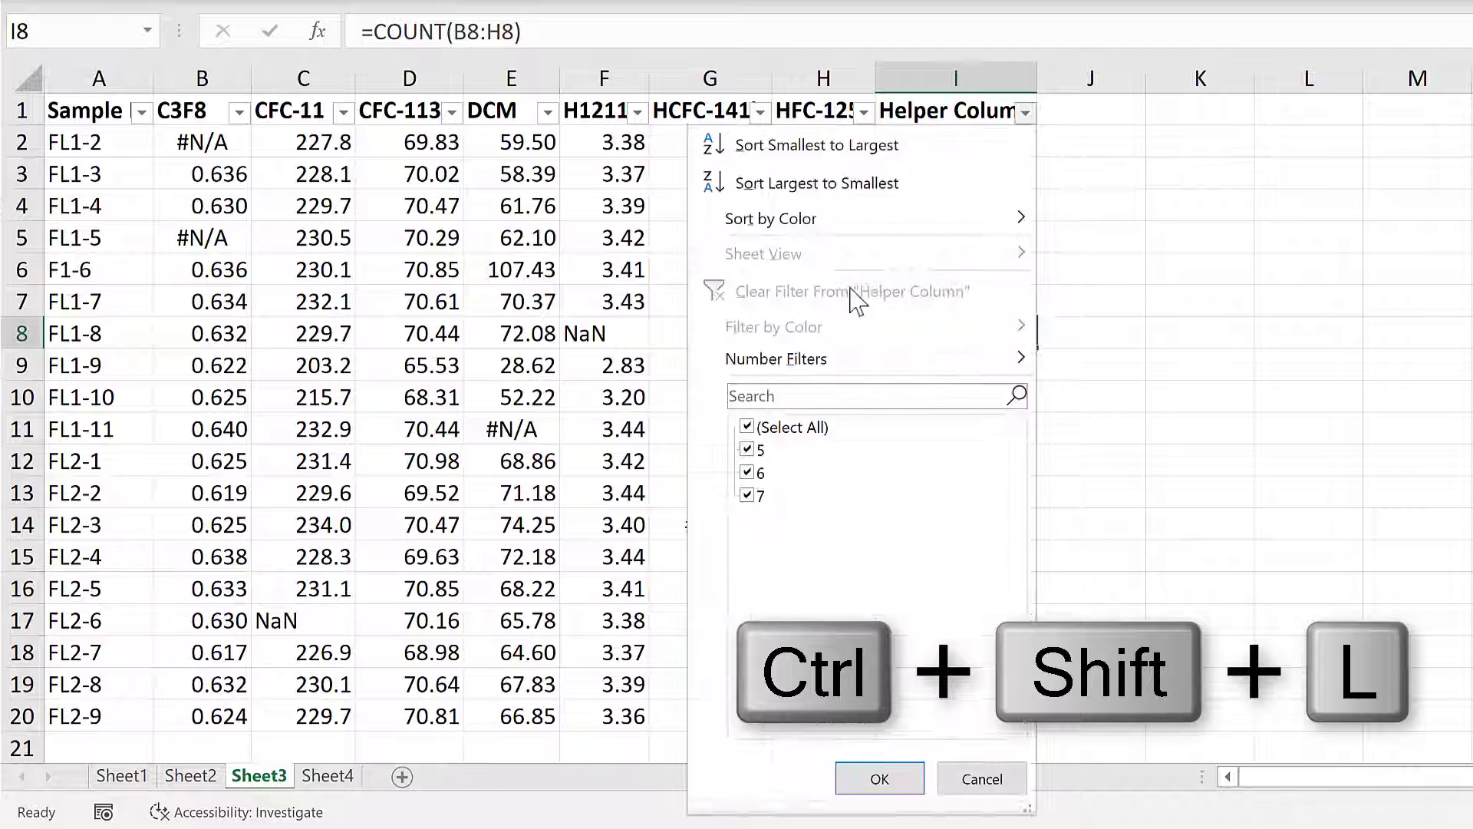
left_click(747, 428)
left_click(747, 495)
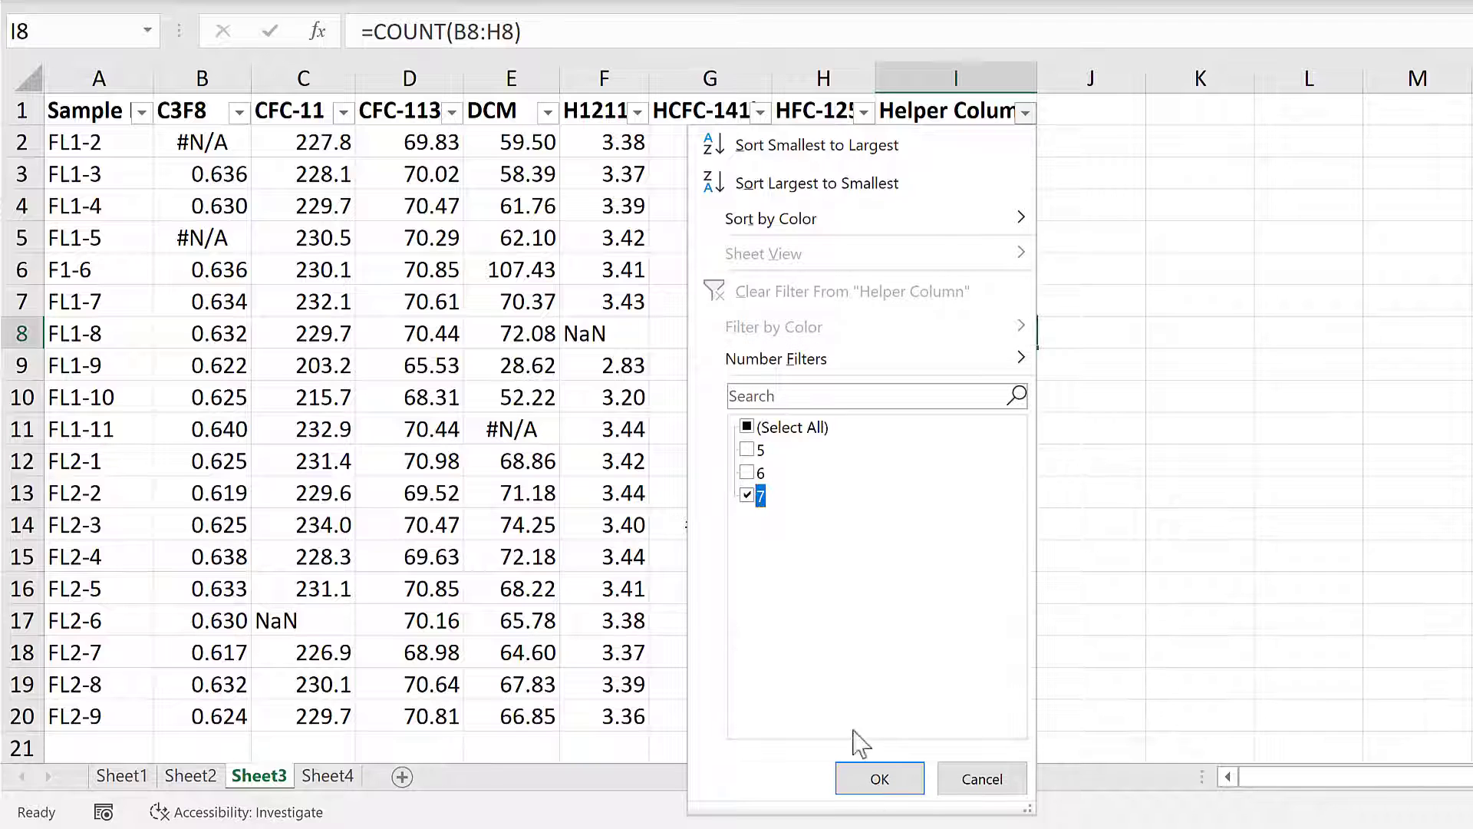
left_click(879, 778)
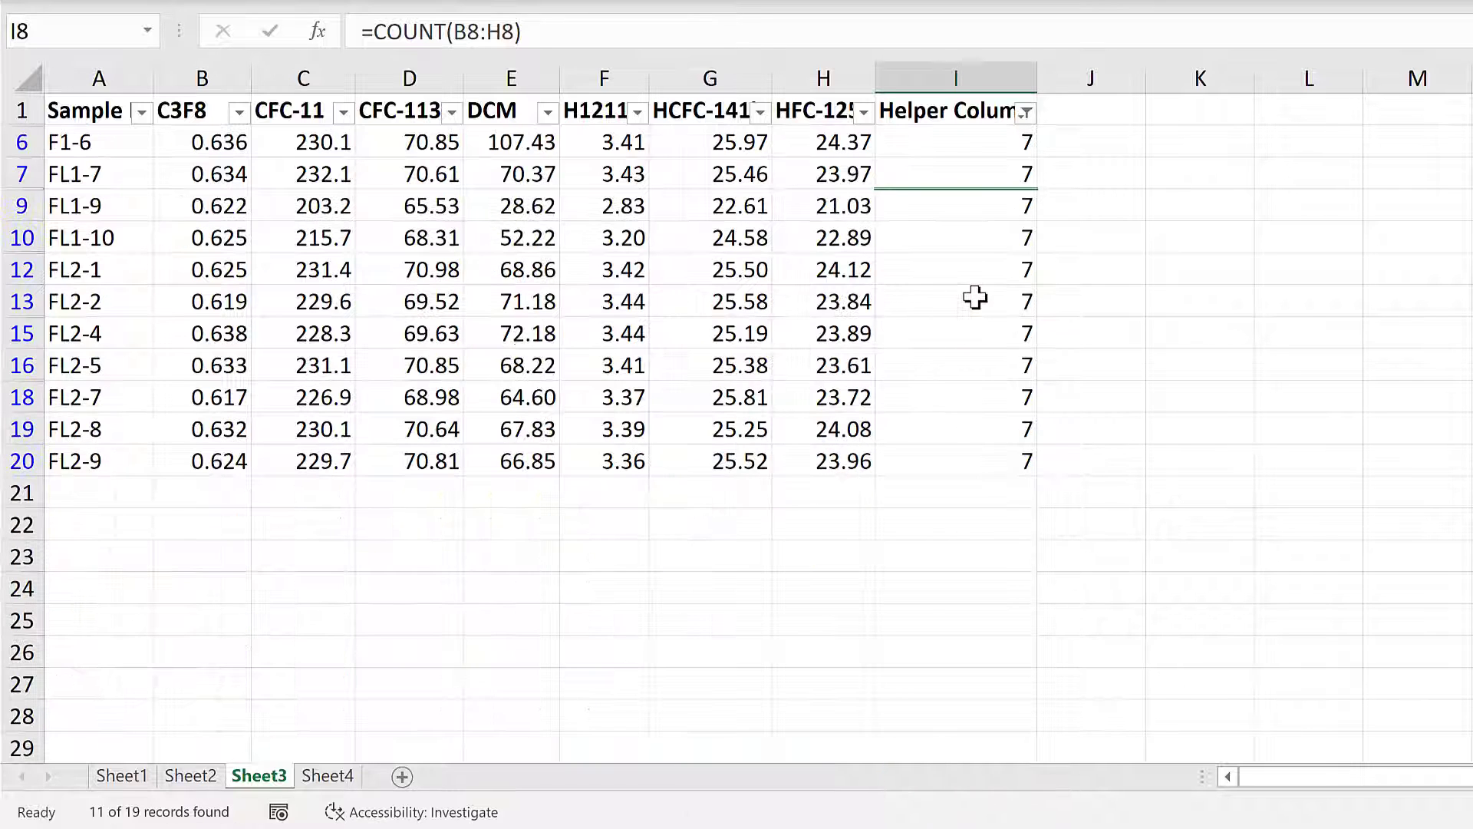
left_click(987, 273)
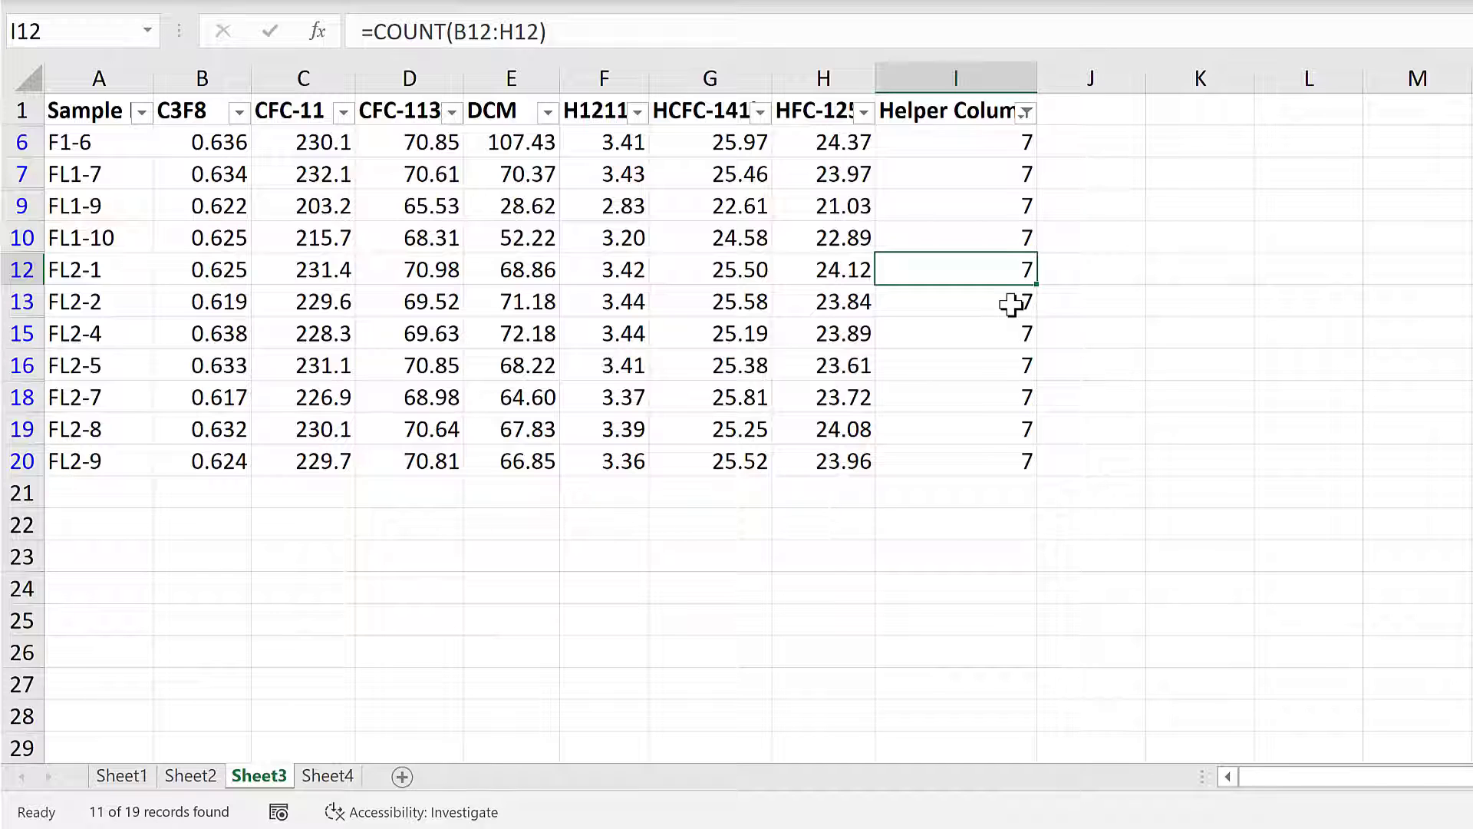
key("ctrl+z")
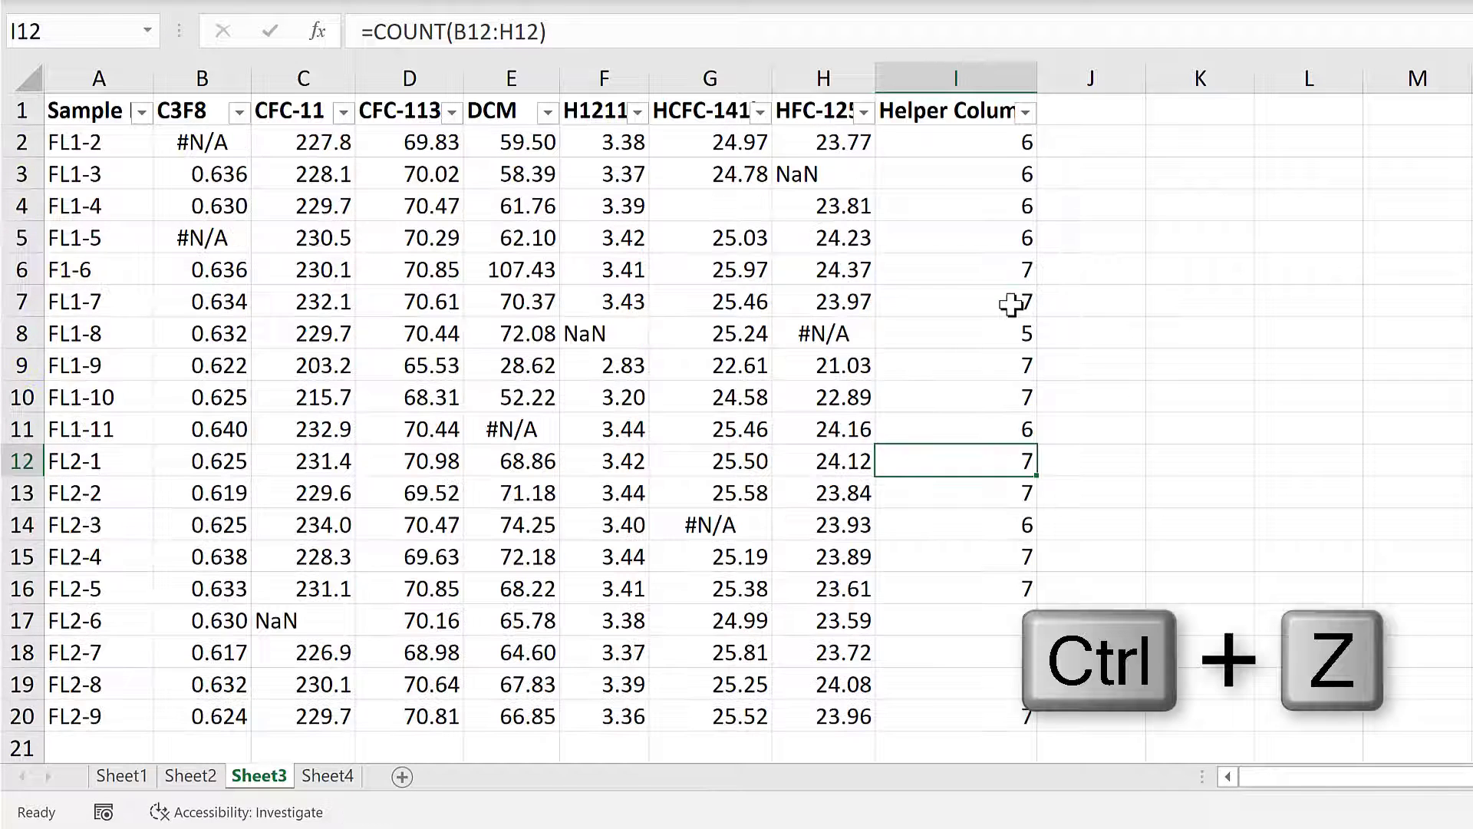
Change I2 to =COUNT(B2:H2)=7 and fill the TRUE/FALSE formula down to I20.
left_click(973, 143)
left_click(630, 32)
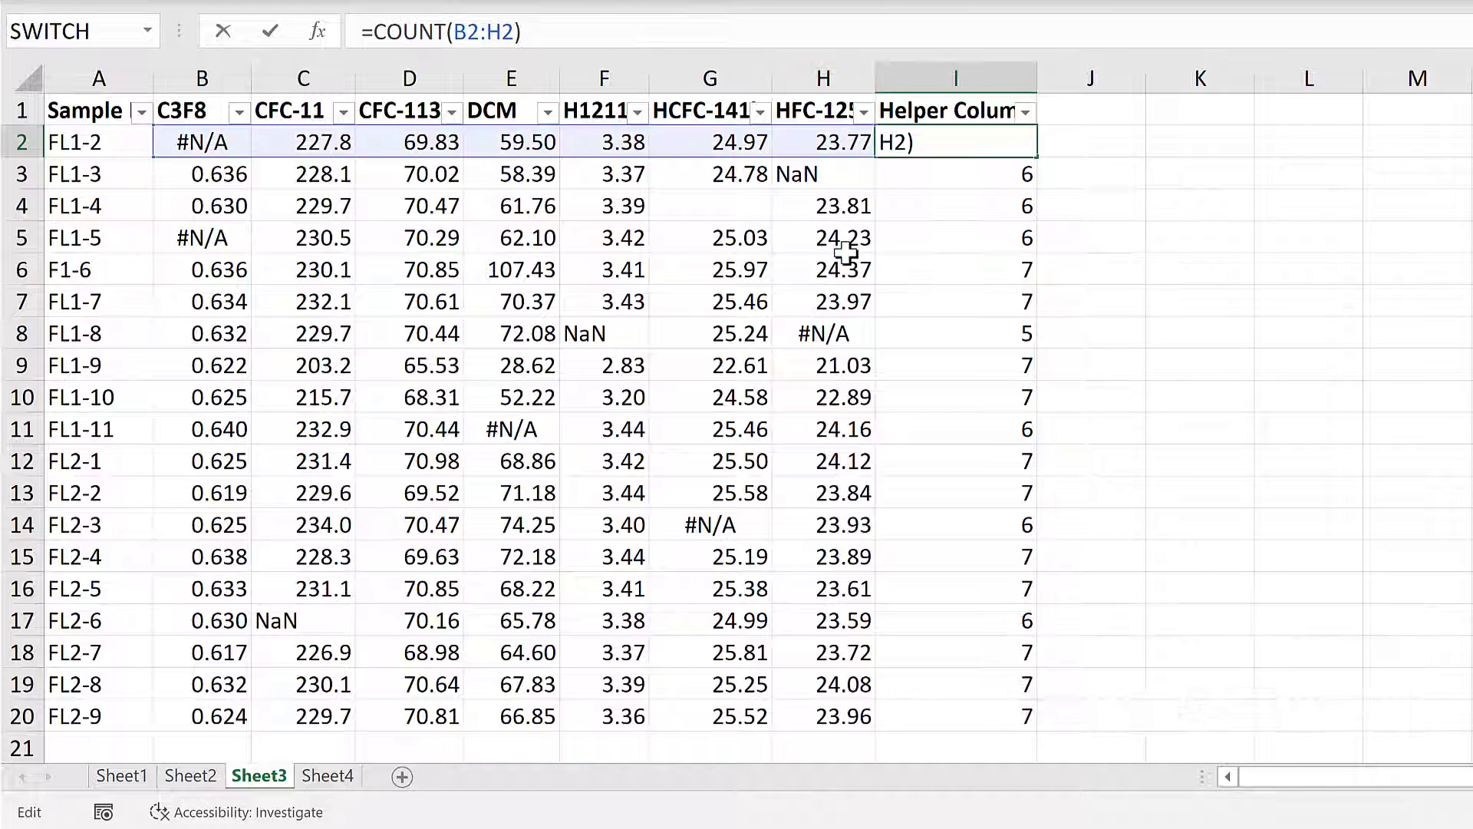
type("=7")
key("ctrl+Return")
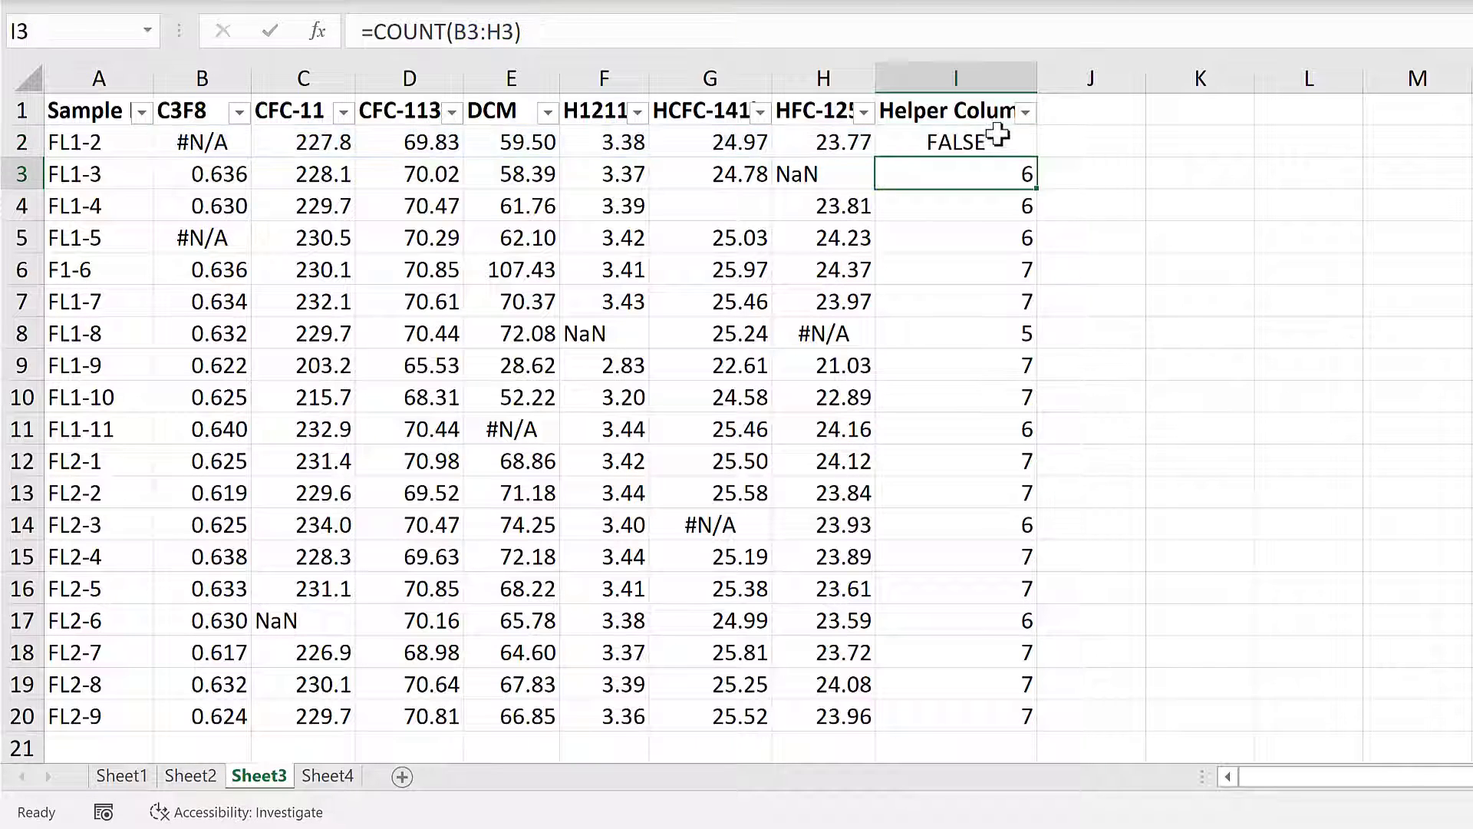
key("Up")
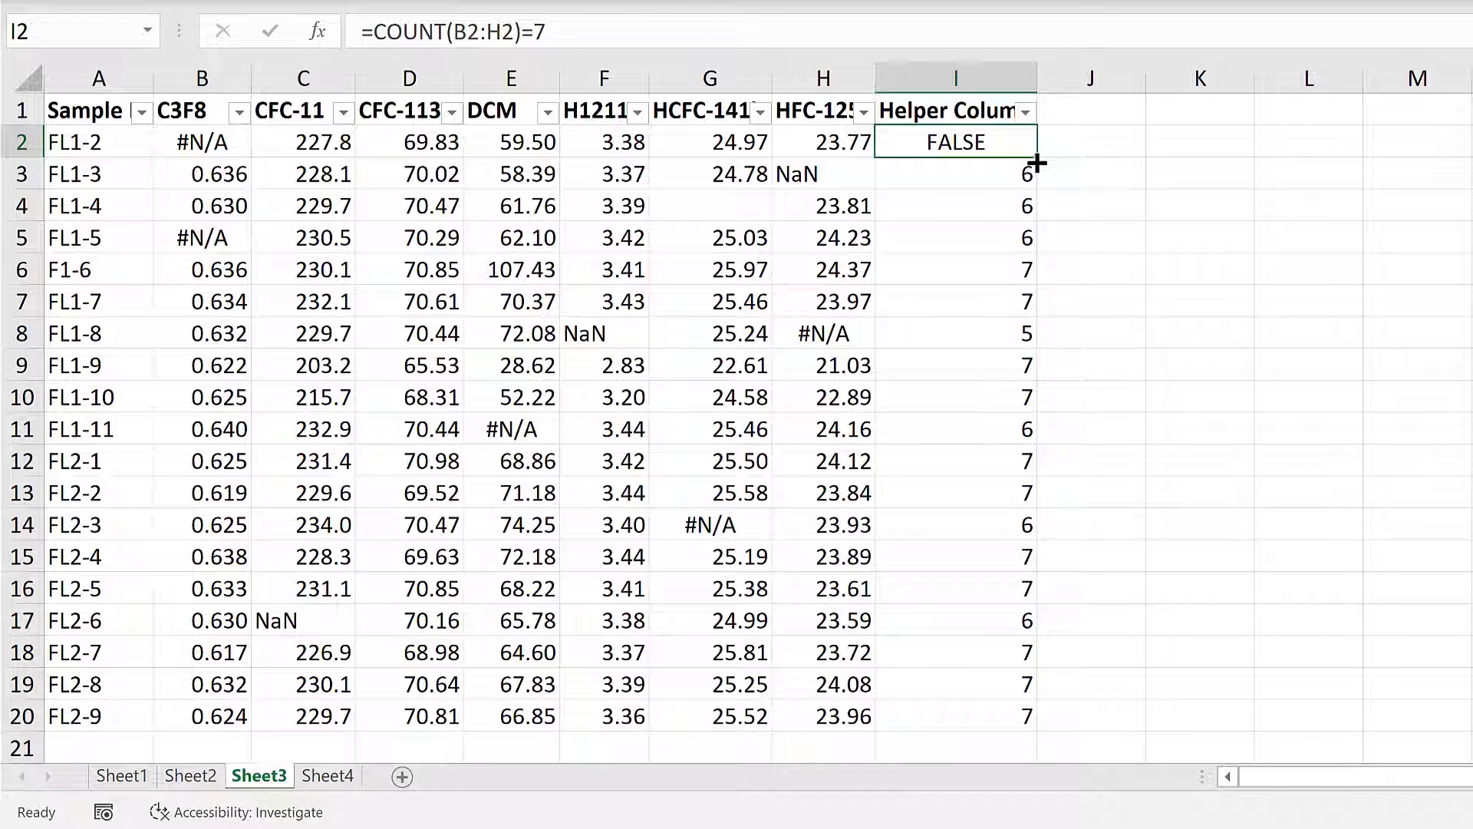
double_click(1037, 163)
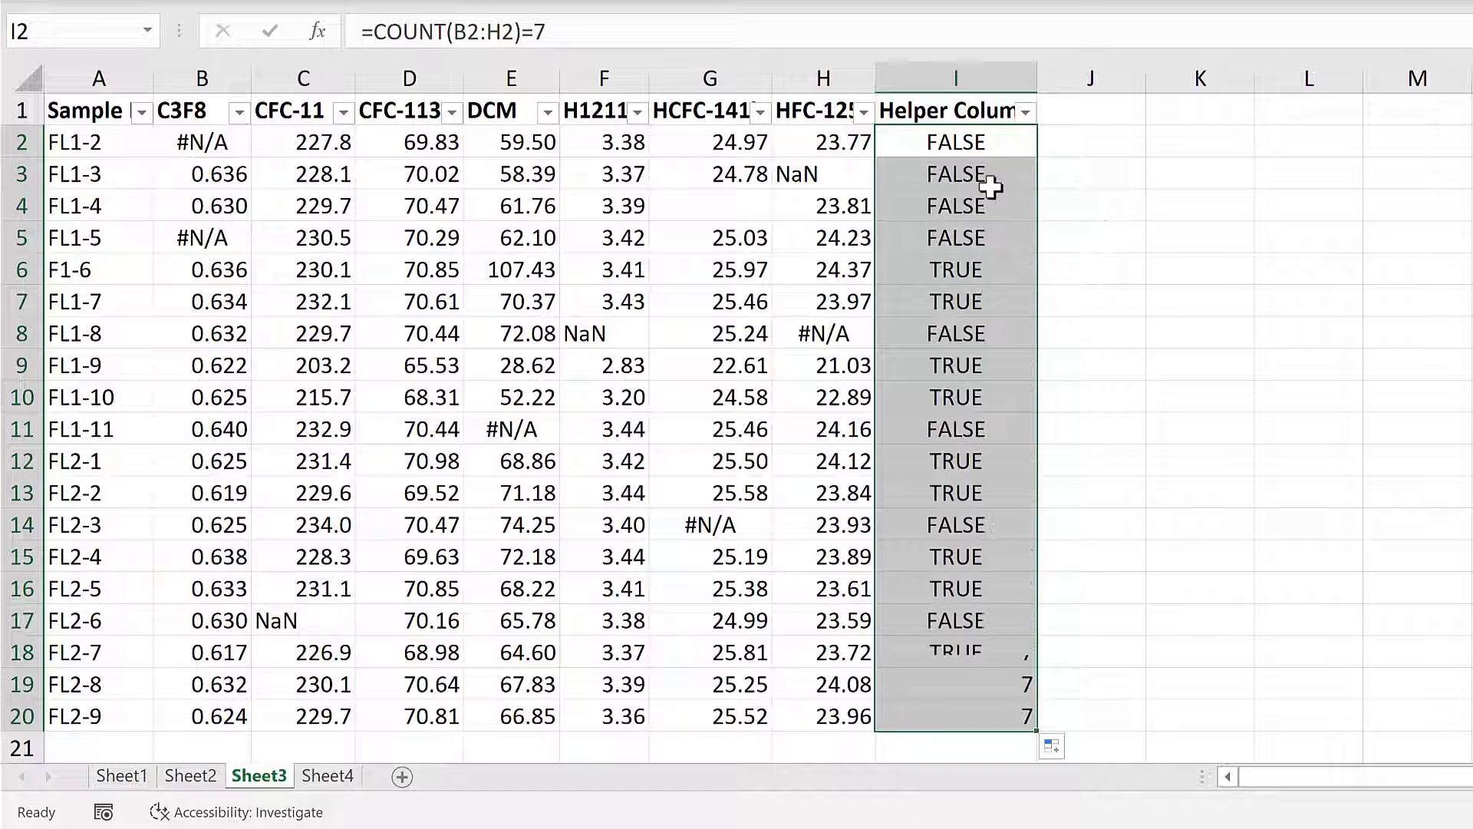
left_click(990, 299)
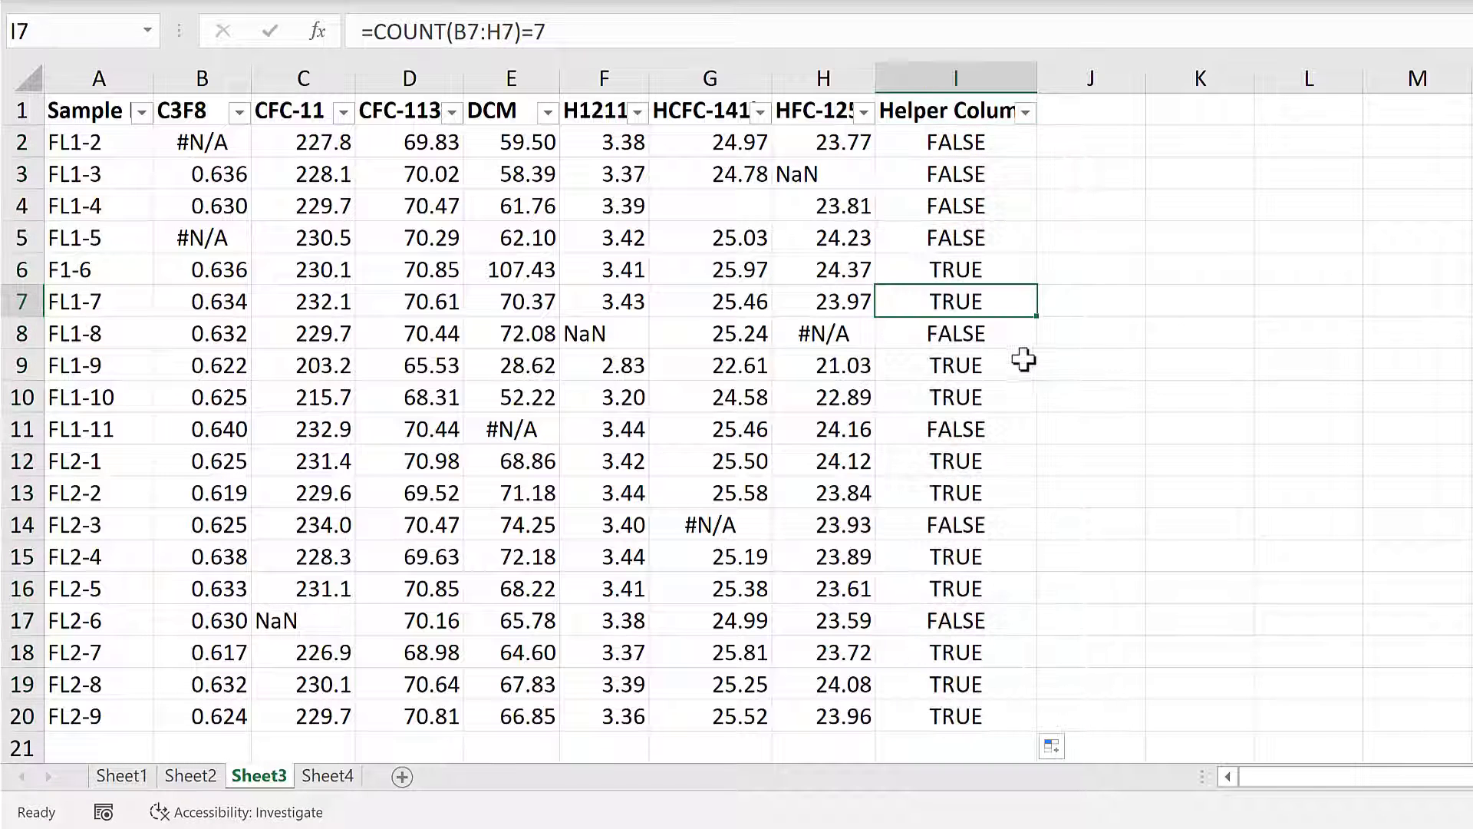
Filter the Helper Column to show only TRUE rows.
left_click(1025, 114)
left_click(747, 427)
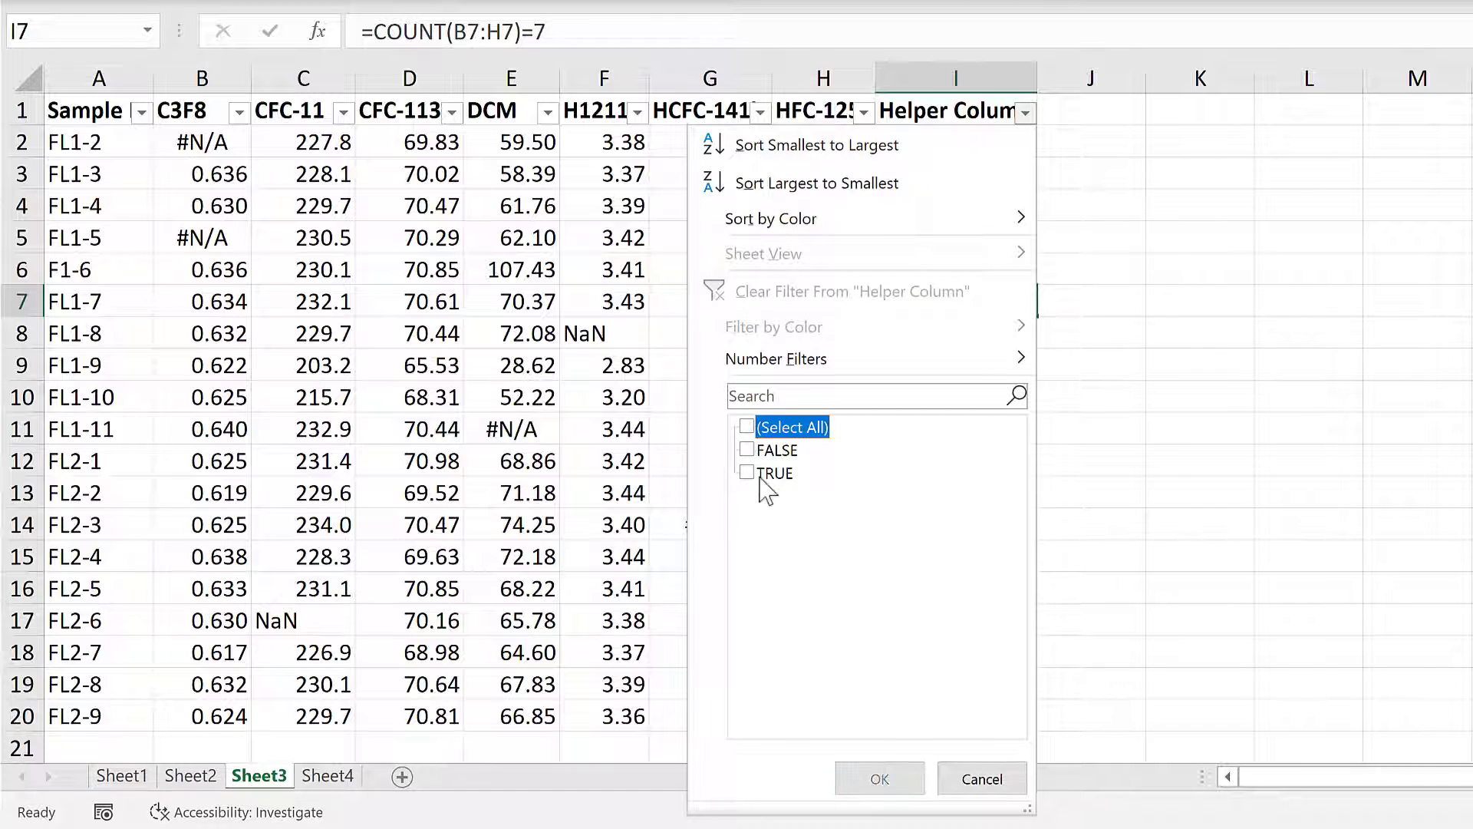
left_click(745, 474)
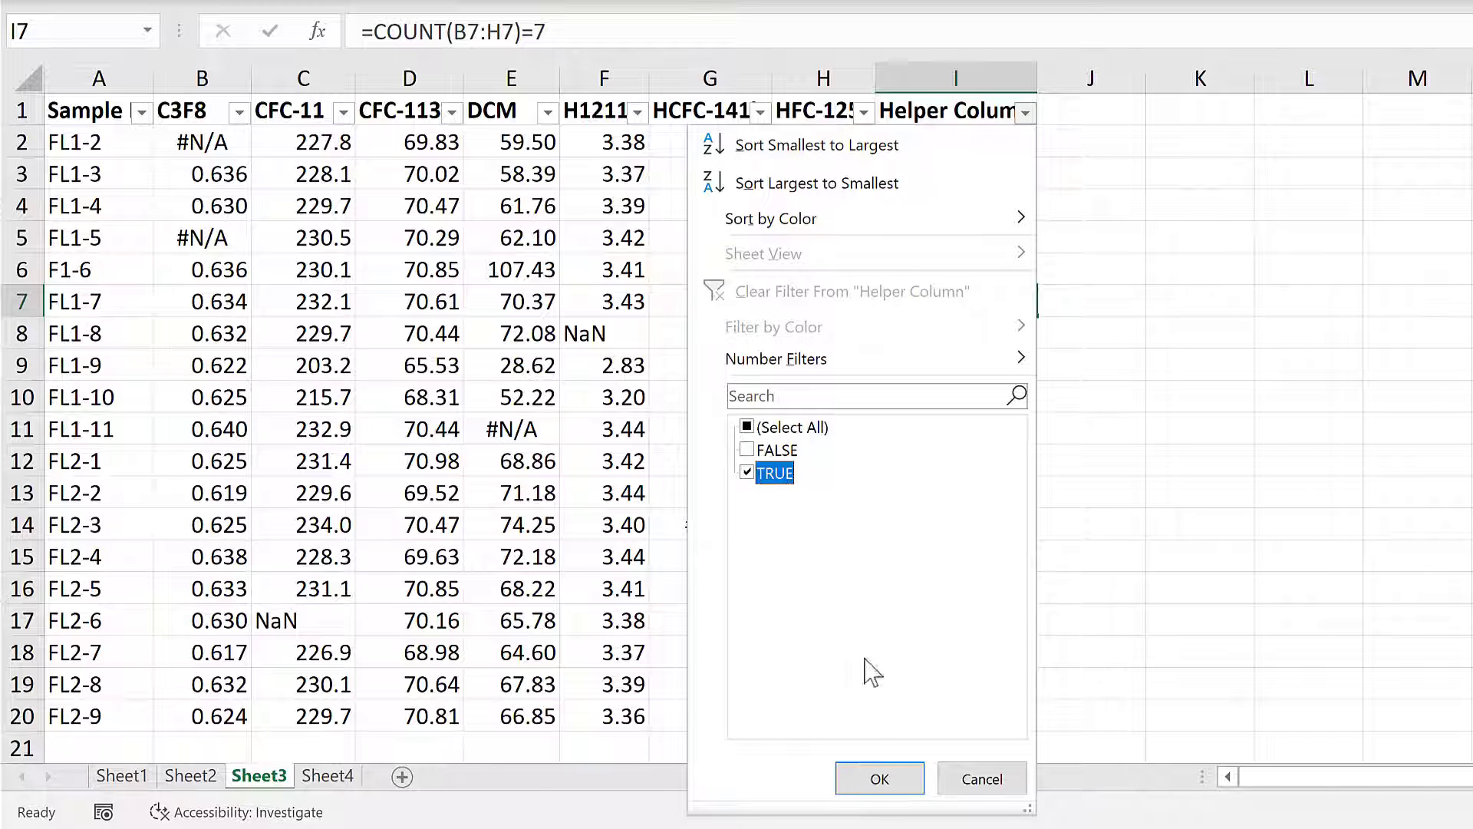
left_click(857, 781)
left_click(1141, 278)
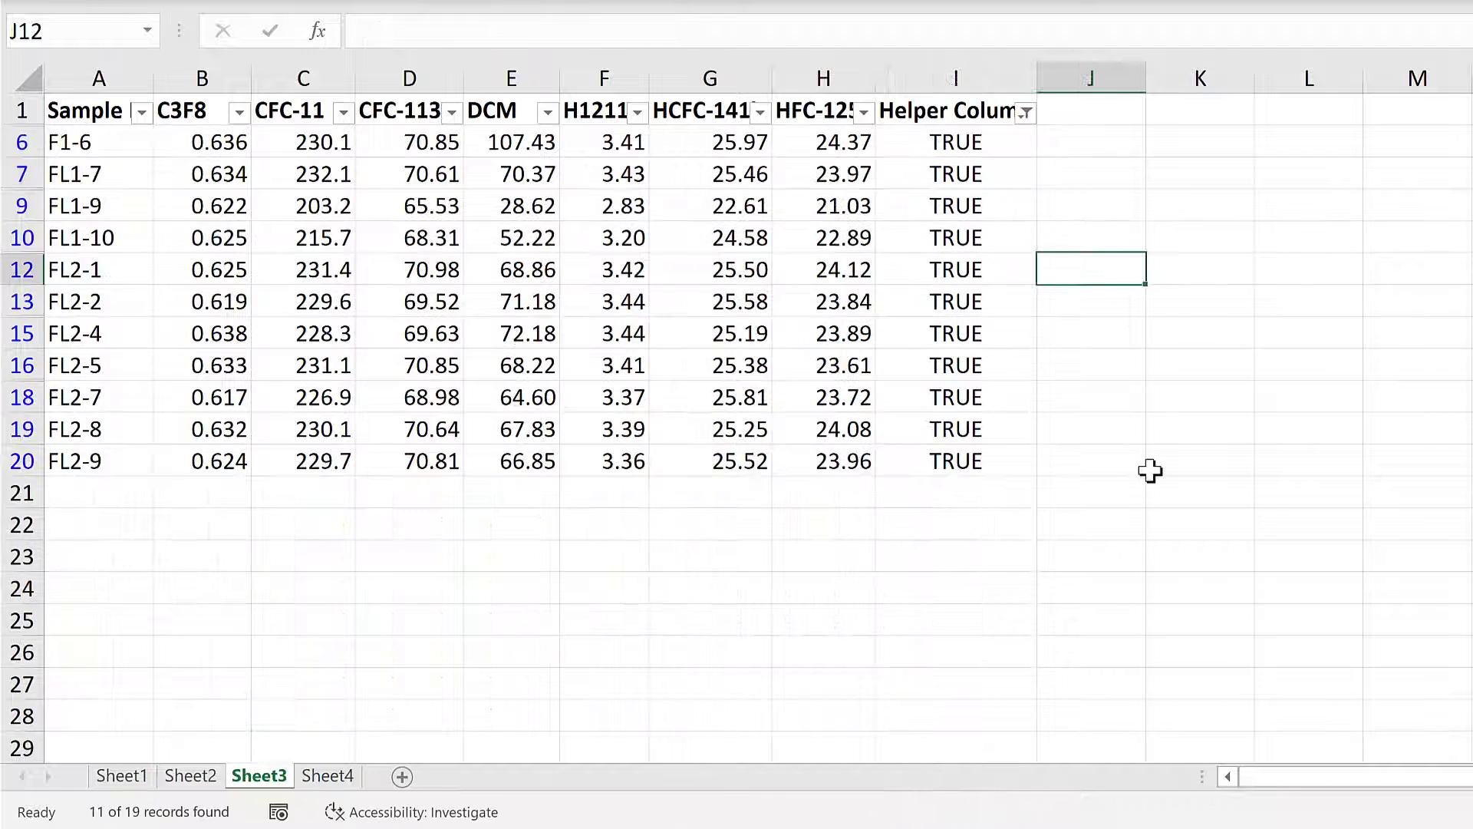
Switch to Sheet4 and inspect the 9999 placeholder in B5.
left_click(338, 778)
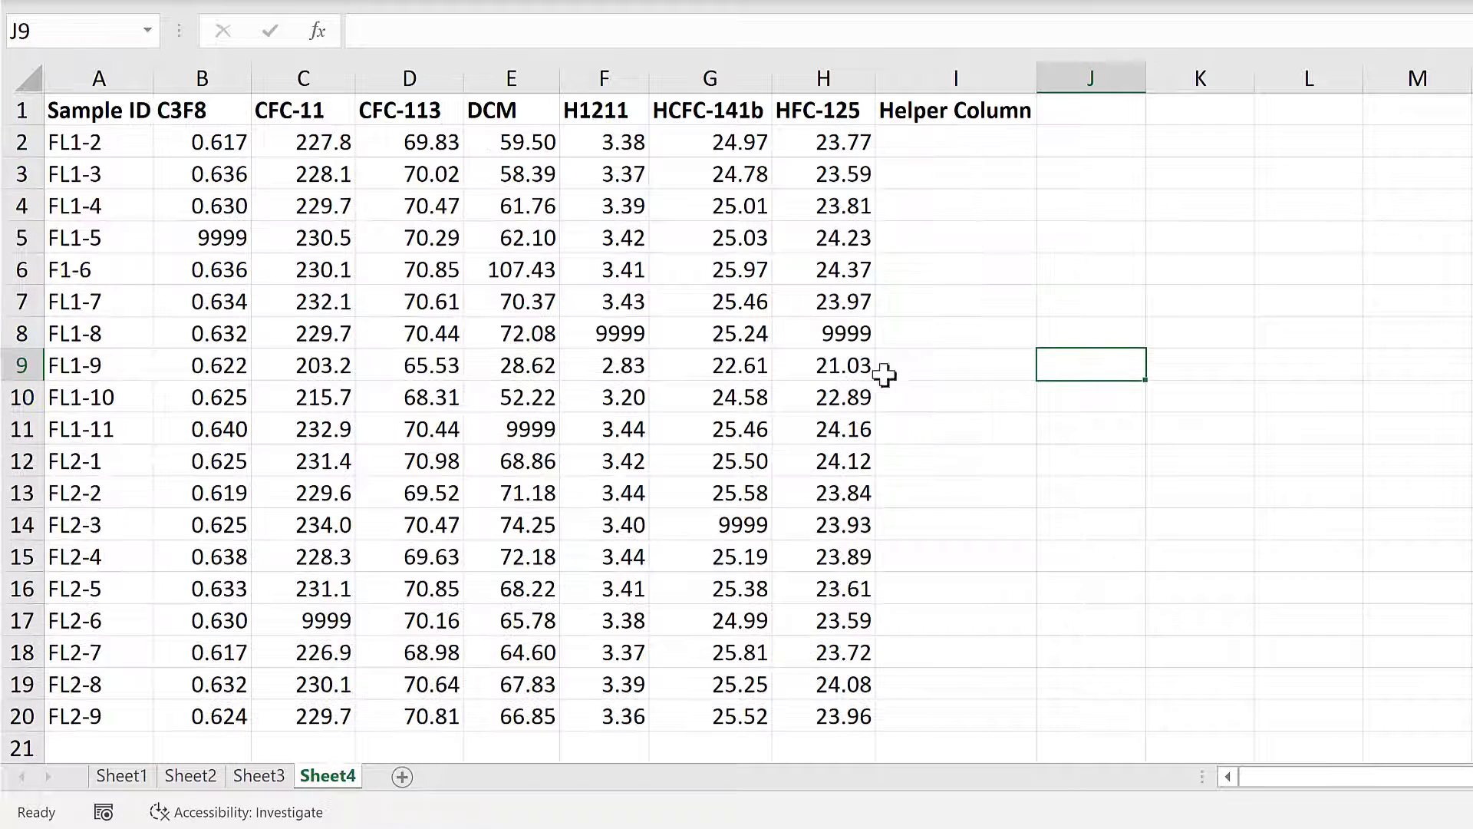
left_click(970, 264)
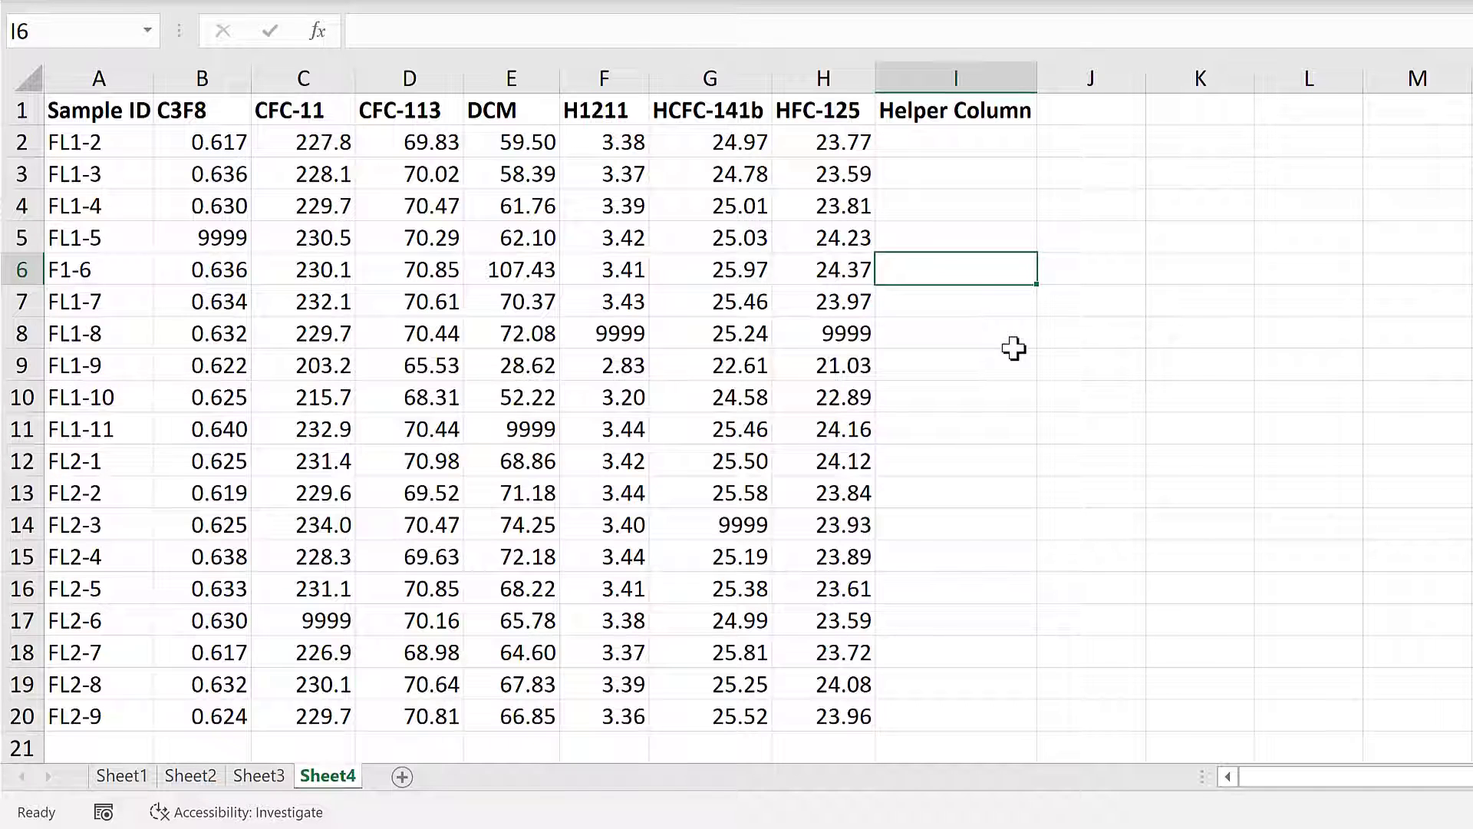
left_click(204, 240)
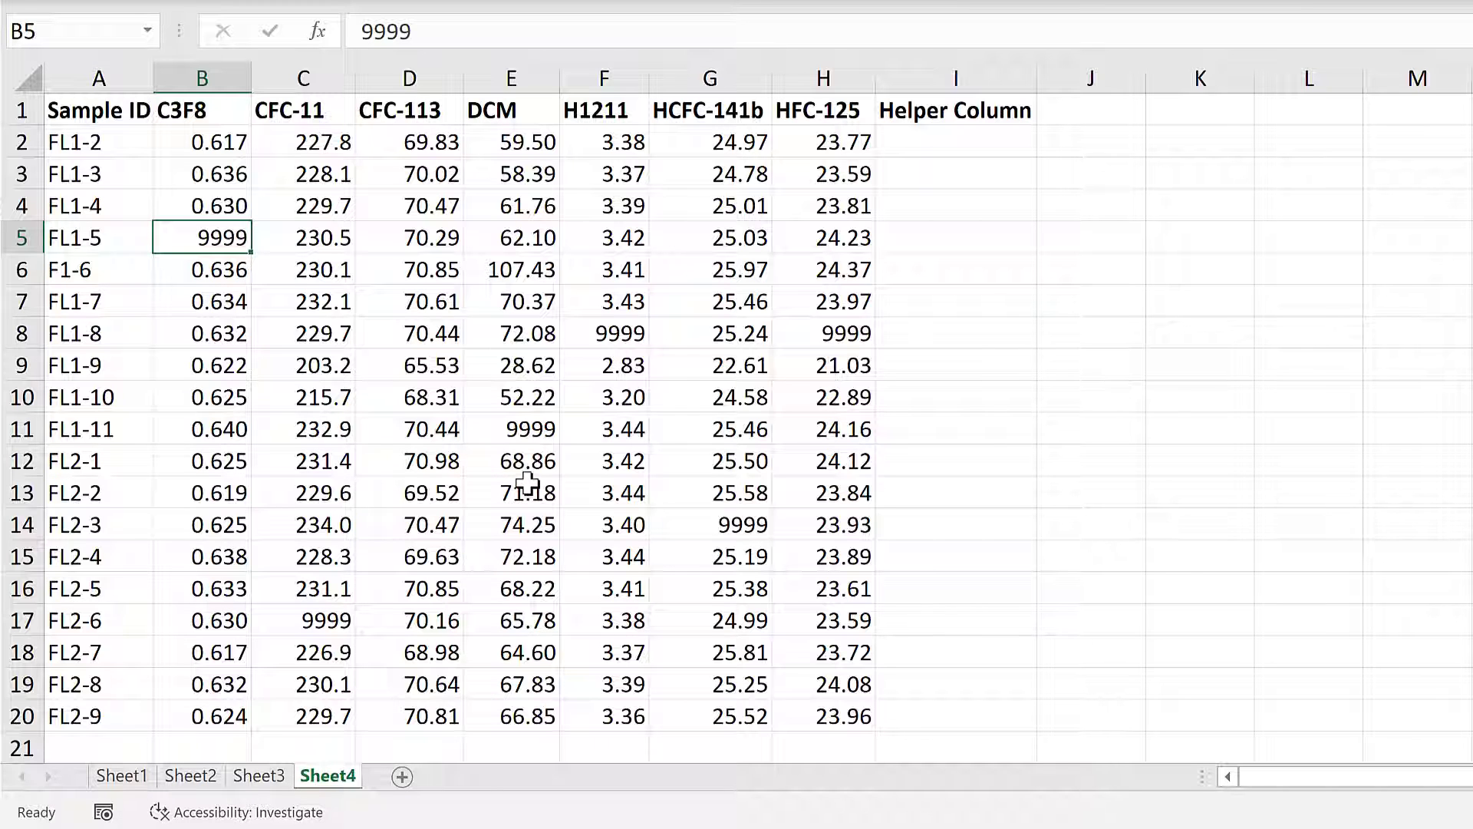
Enter =COUNTIF(B2:H2,9999) in I2 and fill it down to I20.
left_click(937, 142)
type("=countif")
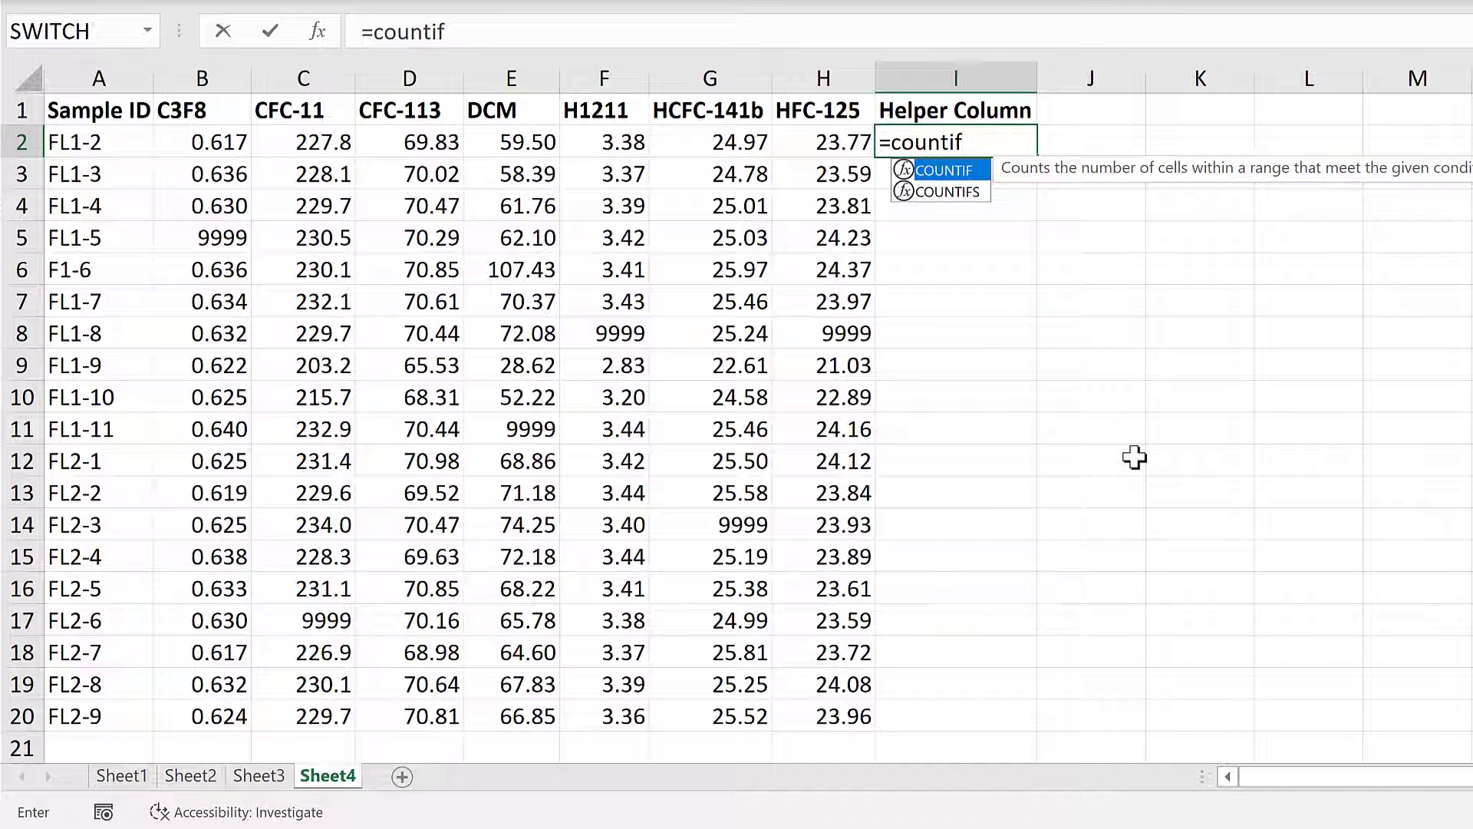
key("Tab")
left_click_drag(211, 143, 828, 146)
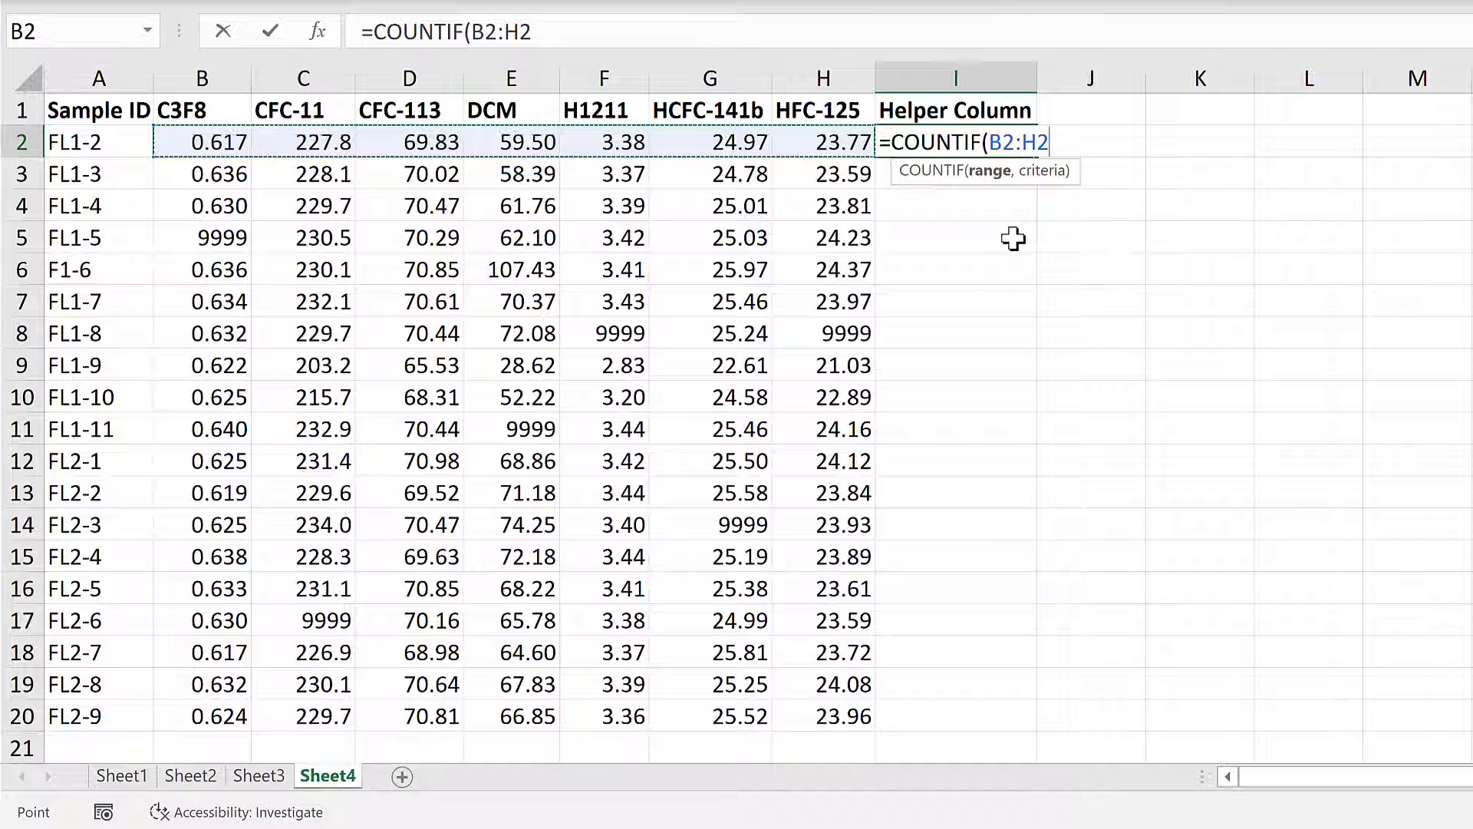
type(",")
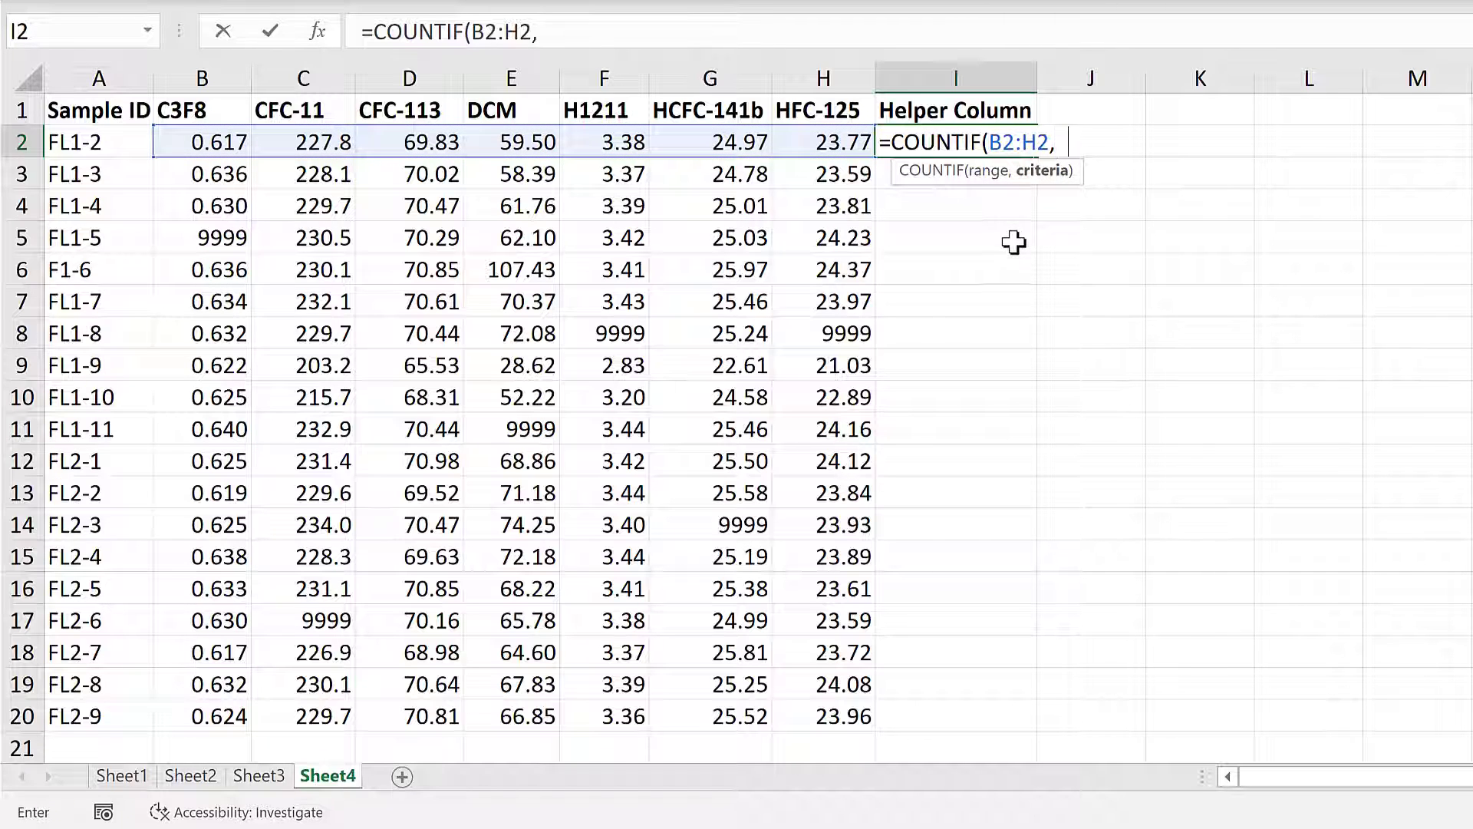
type("9999")
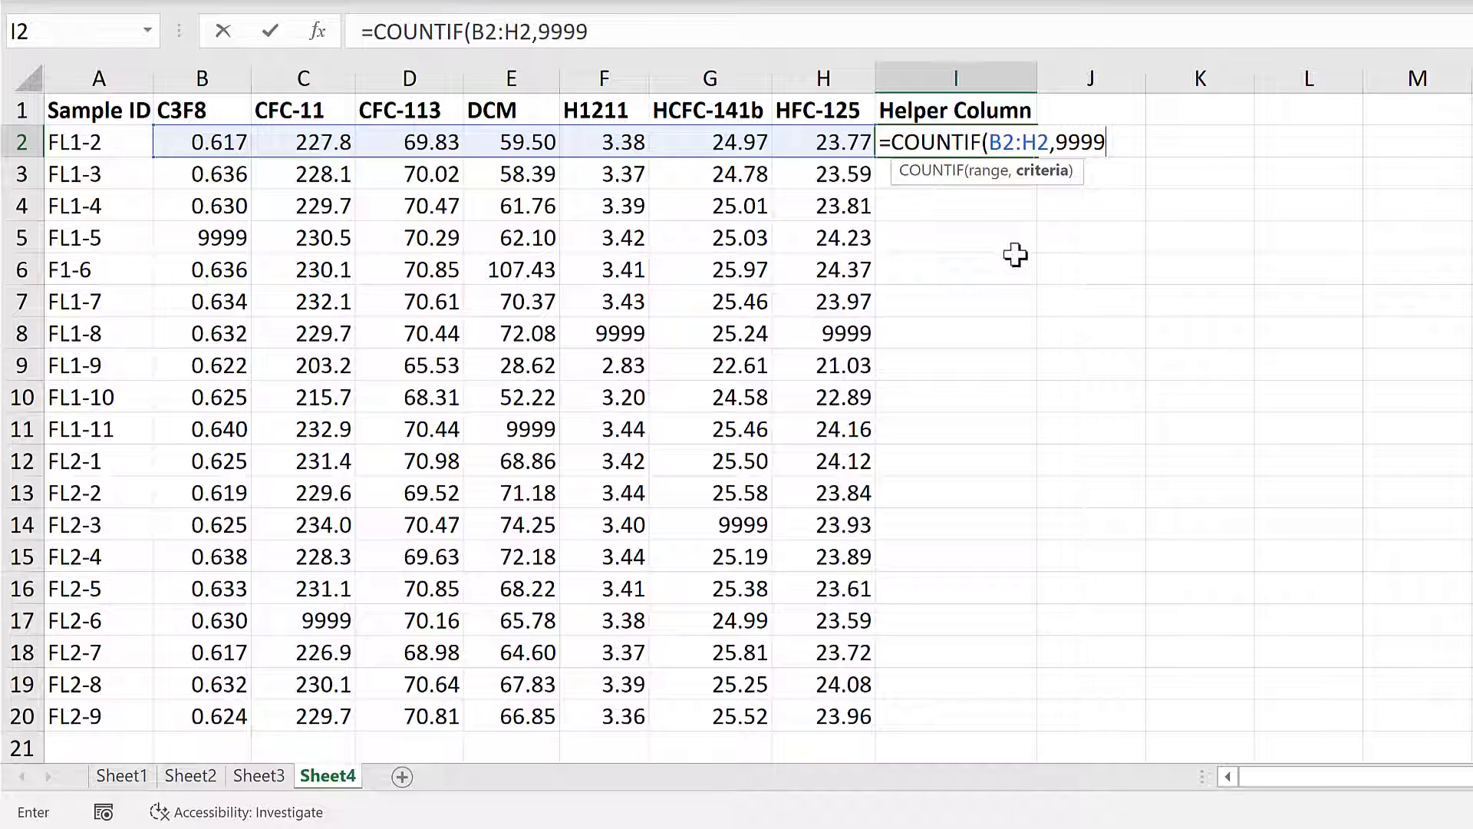
type(")")
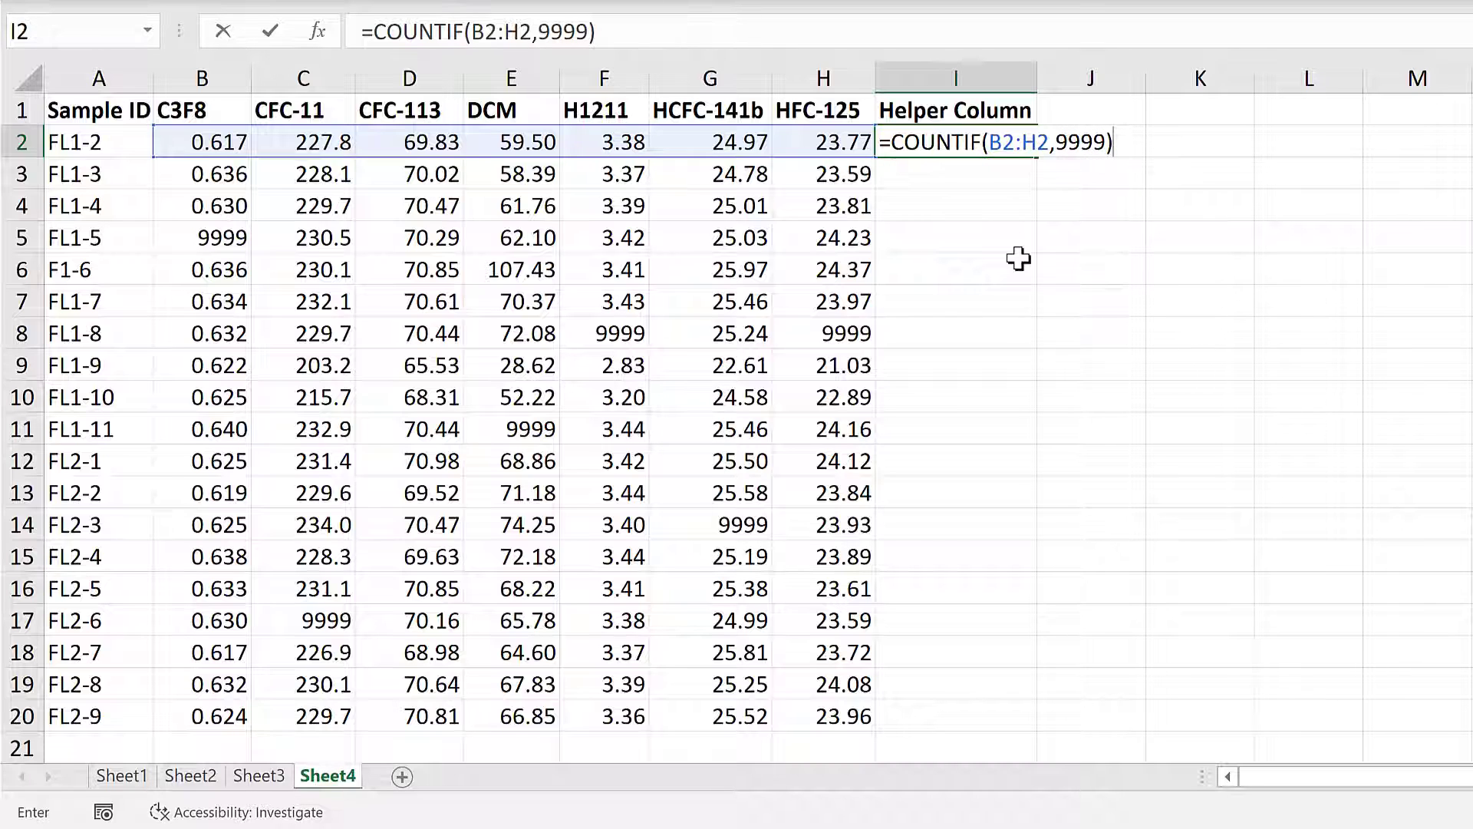
key("Return")
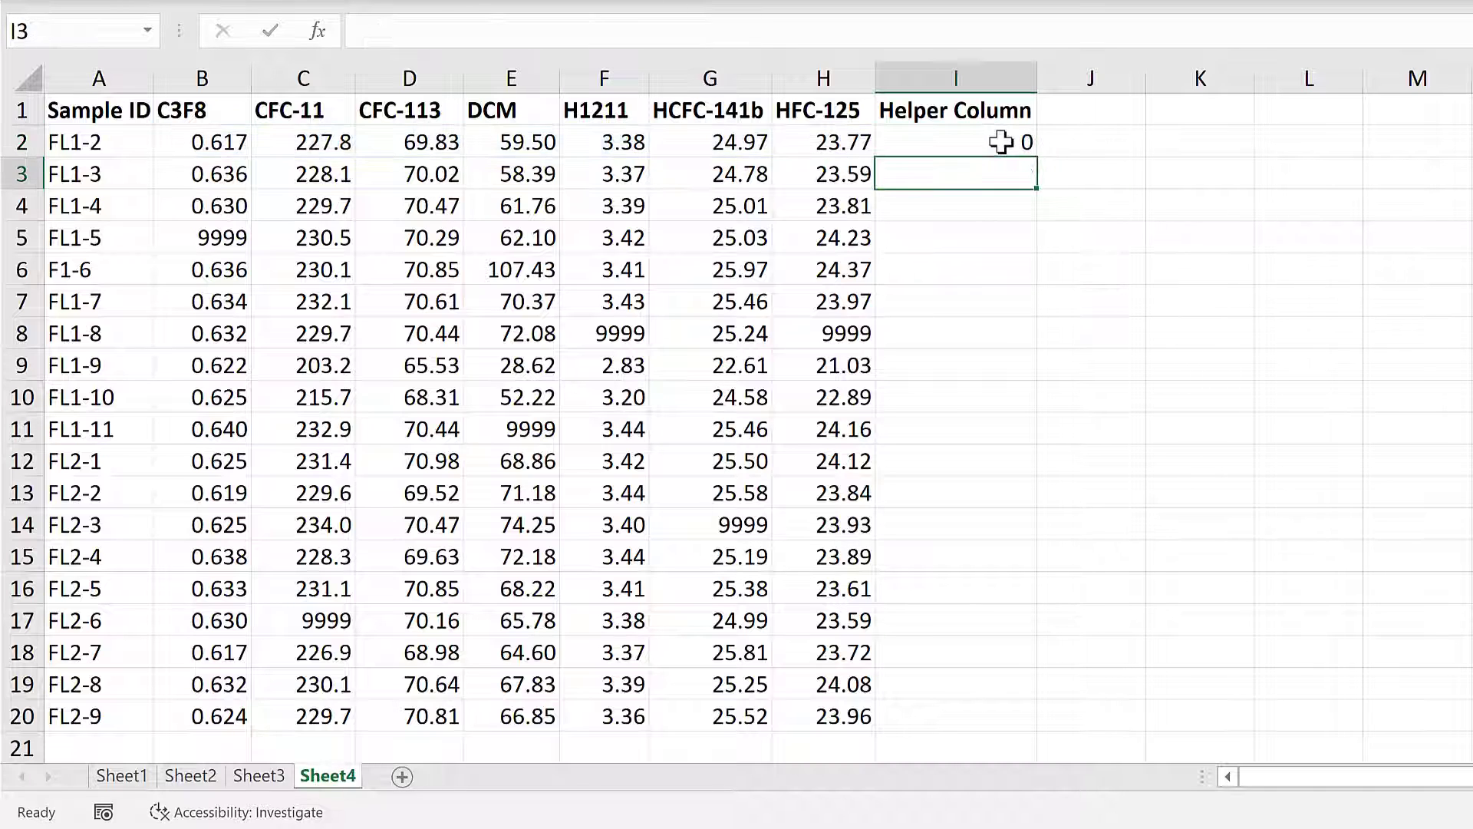
left_click(1001, 142)
double_click(1036, 158)
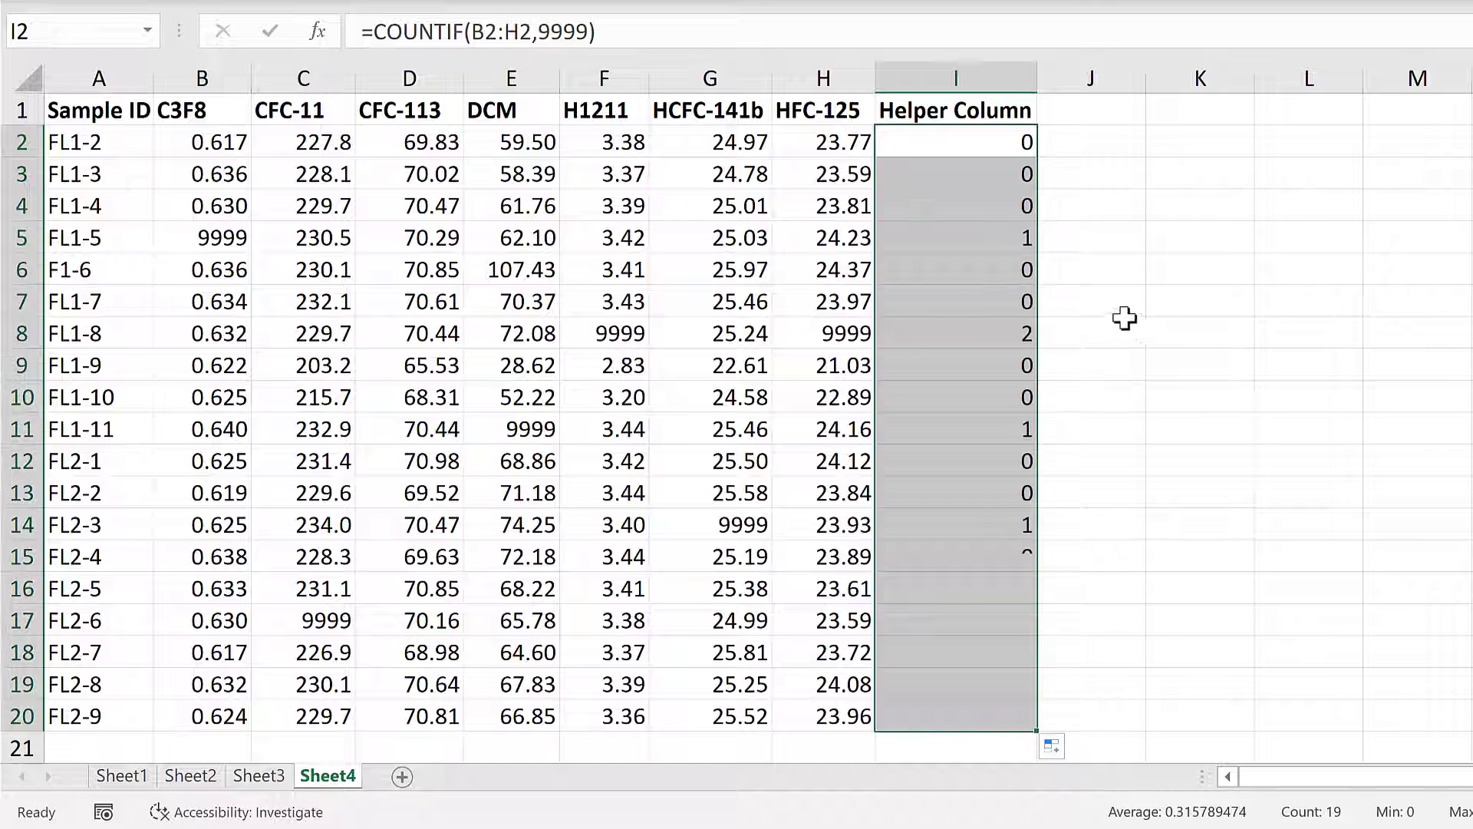
left_click(992, 143)
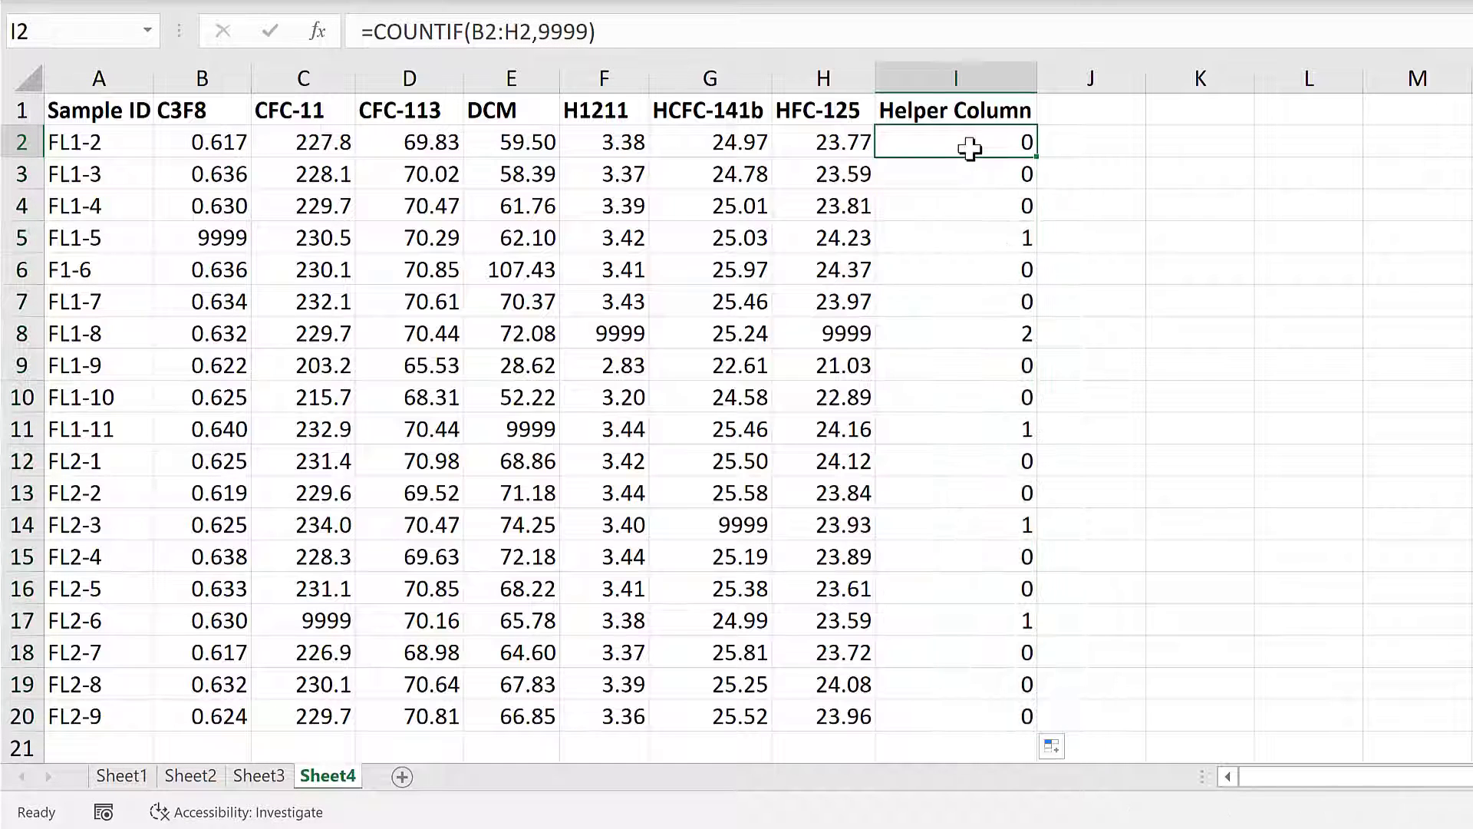
left_click(960, 241)
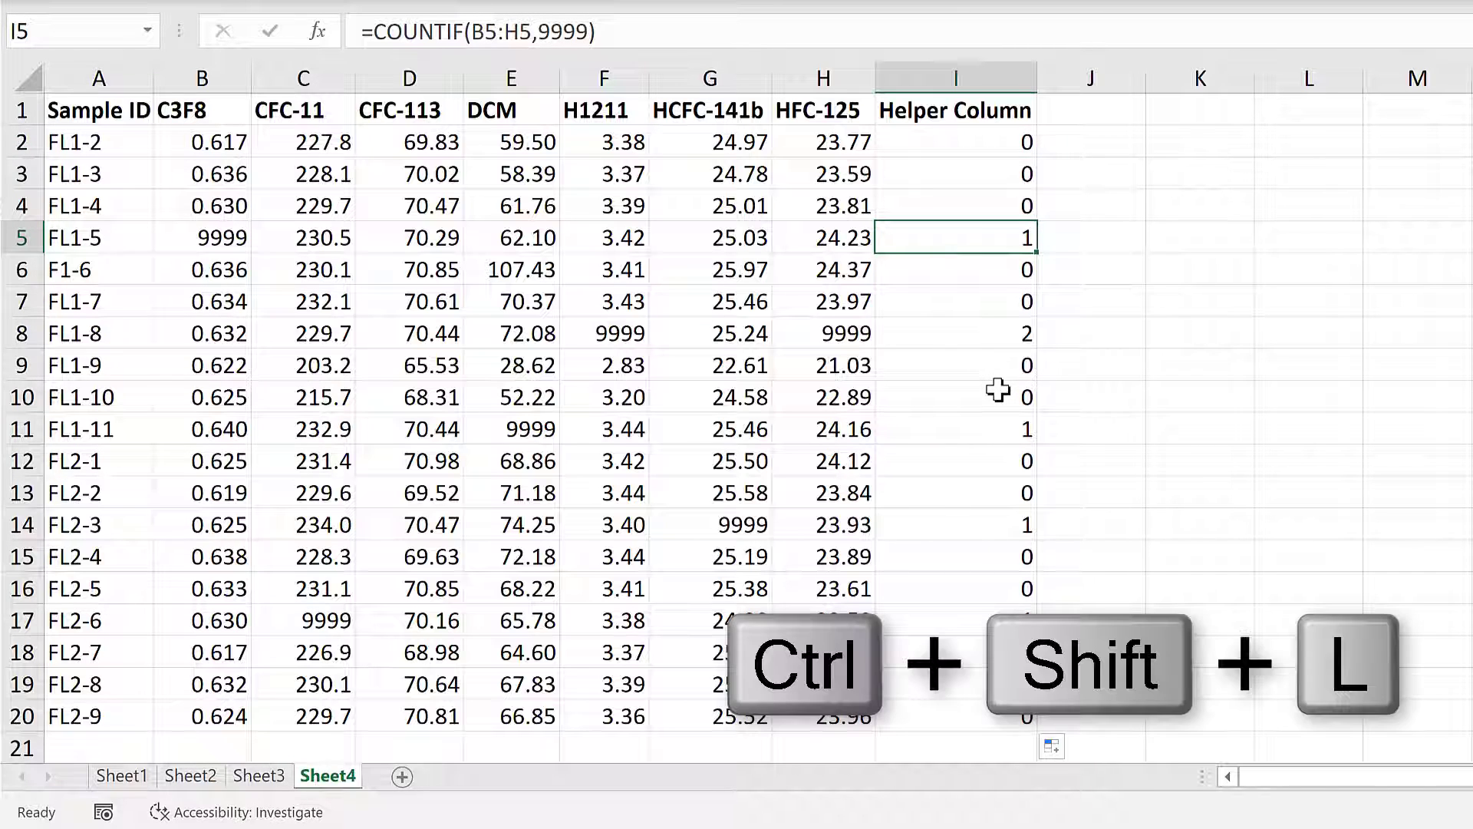
Turn on Sheet4 header filters and keep only Helper Column value 0, showing 14 samples.
key("ctrl+shift+l")
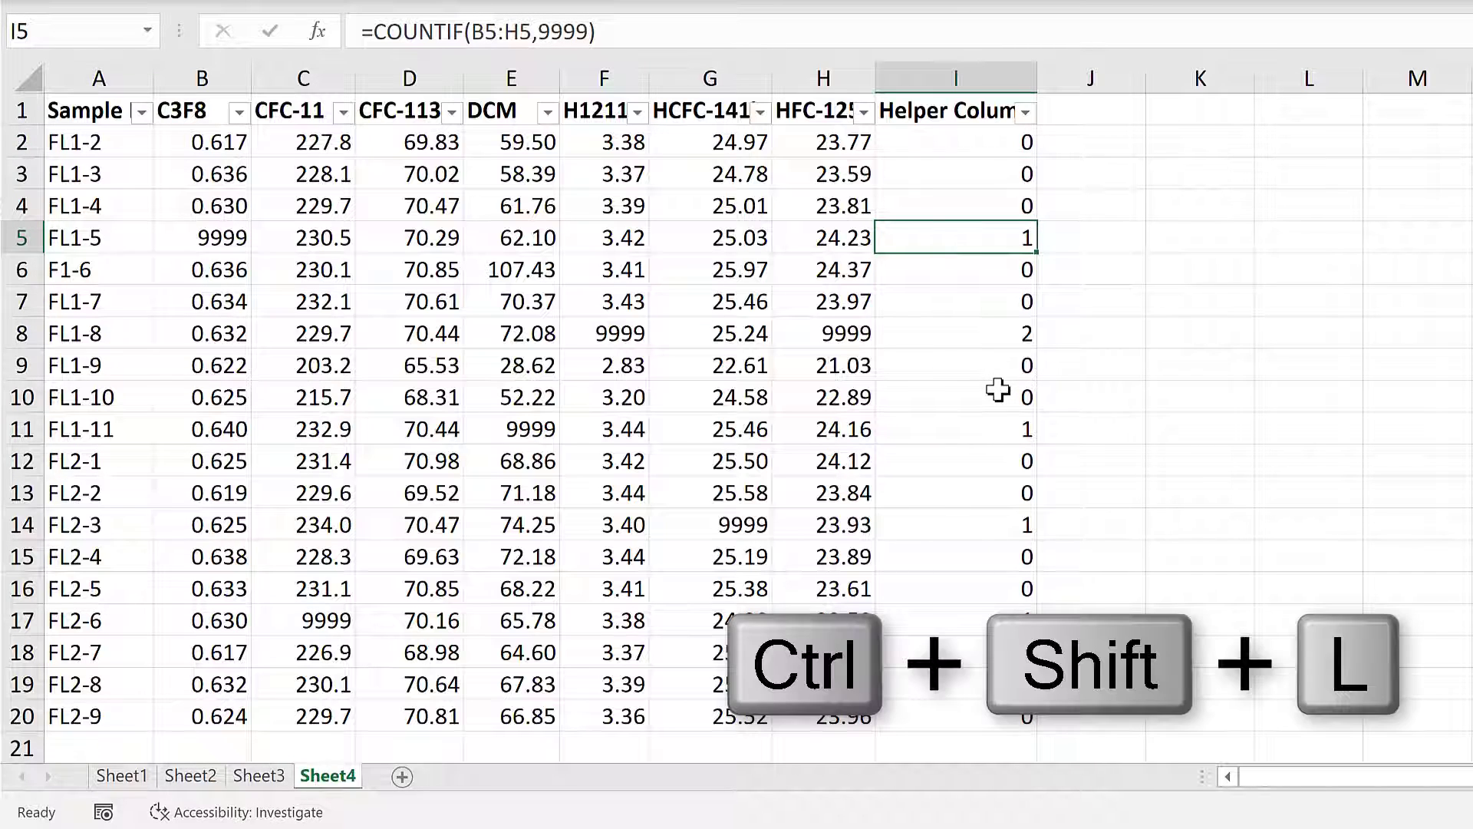
left_click(1025, 113)
left_click(746, 427)
left_click(747, 450)
left_click(880, 779)
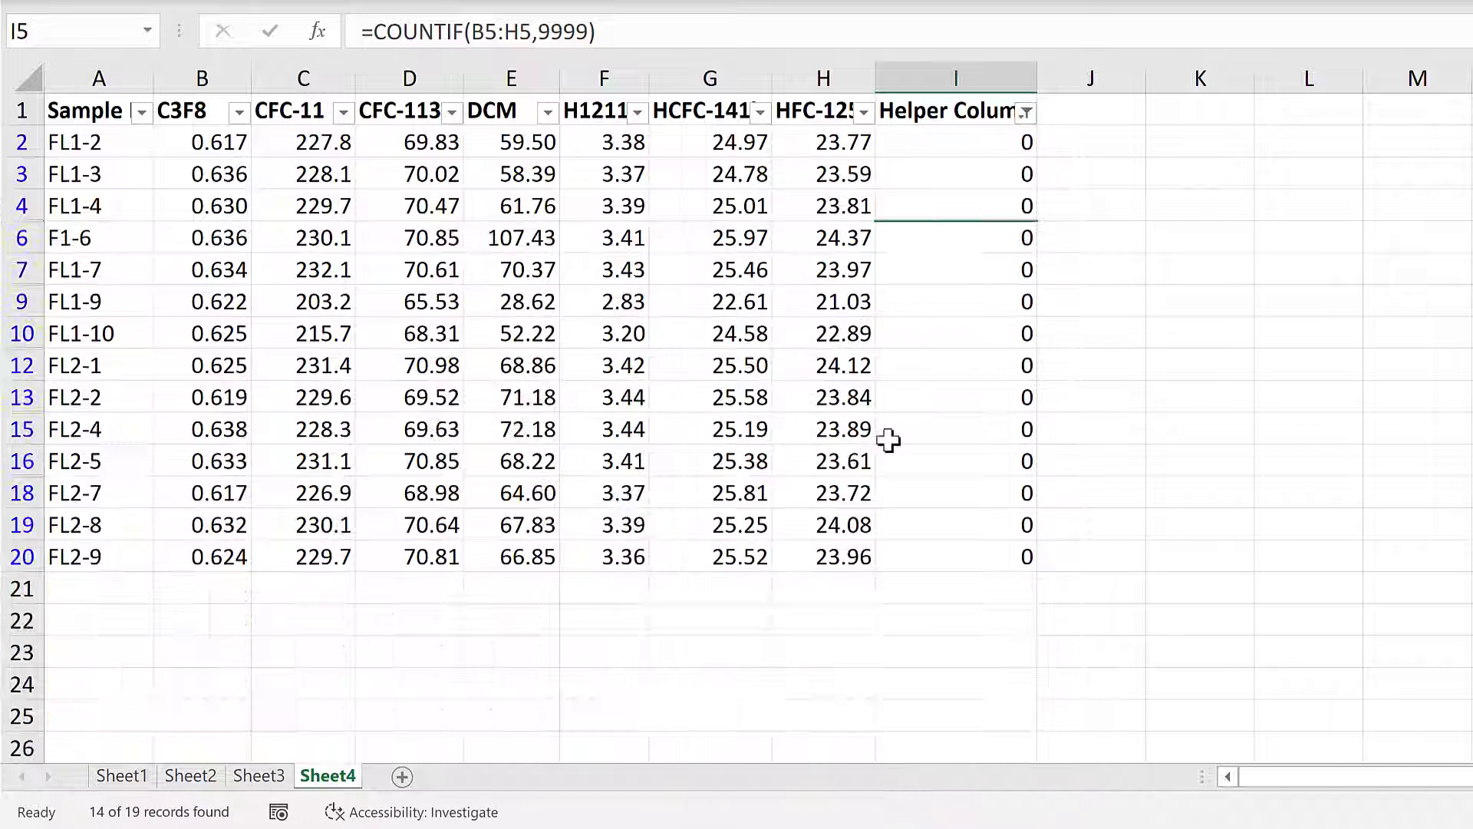
left_click(1276, 324)
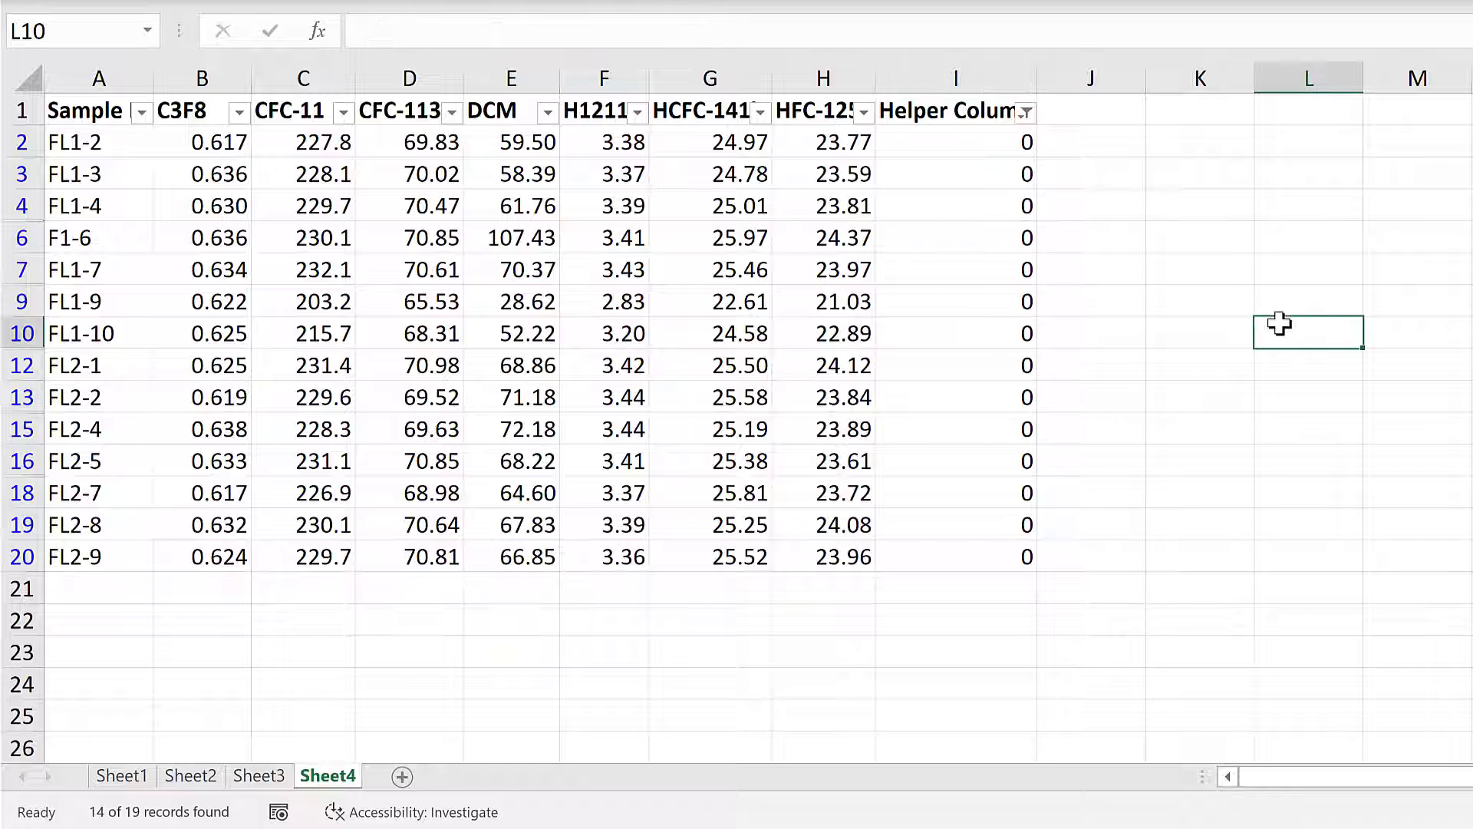
Return to Sheet1 to view its filtered table of 14 complete samples with Helper Column 0.
left_click(122, 777)
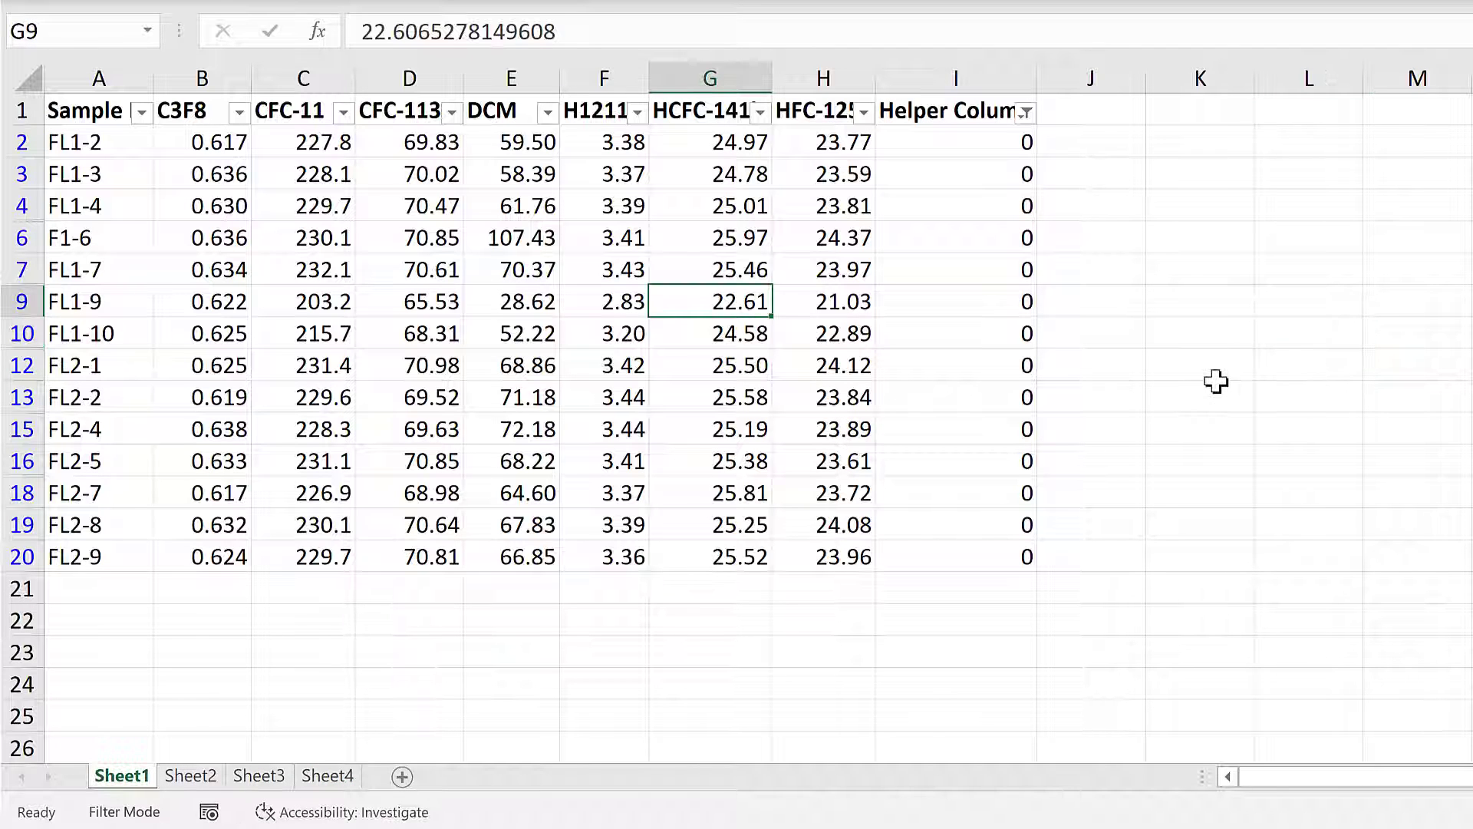